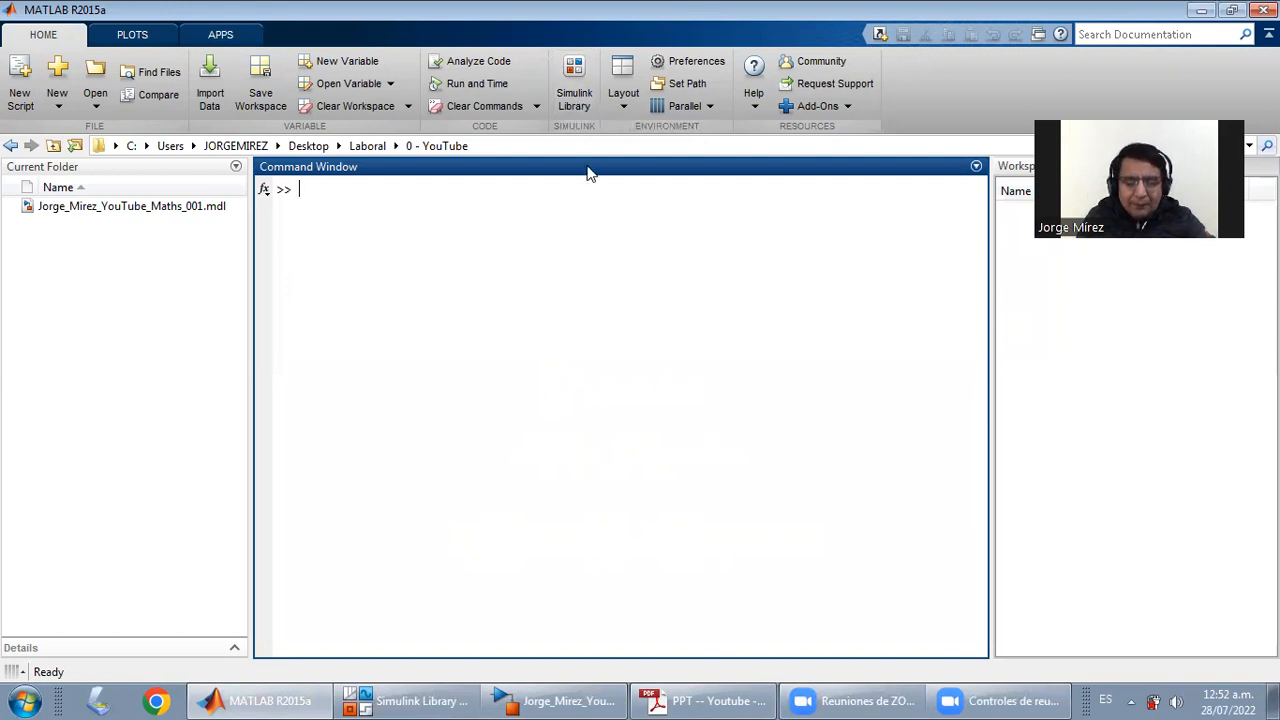
Open the Simulink Library Browser and look through the Commonly Used Blocks, Continuous, Dashboard and Discontinuities libraries
click(574, 80)
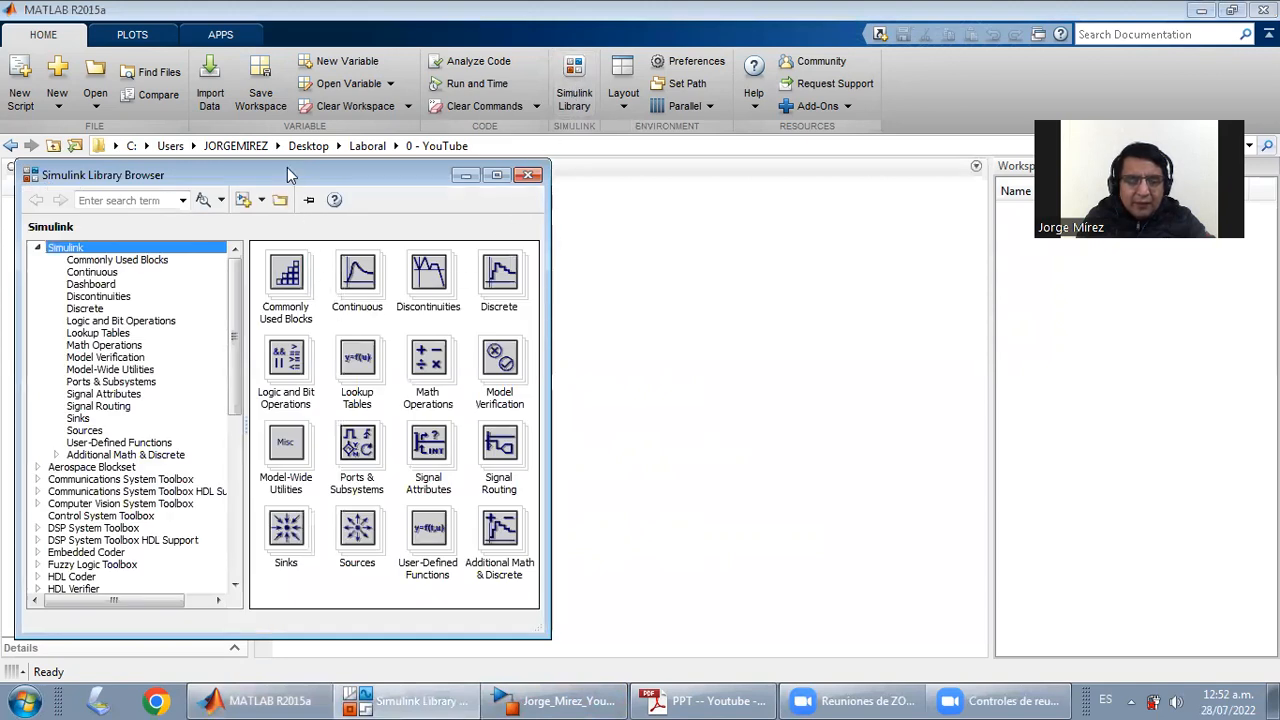
drag(284, 174, 278, 168)
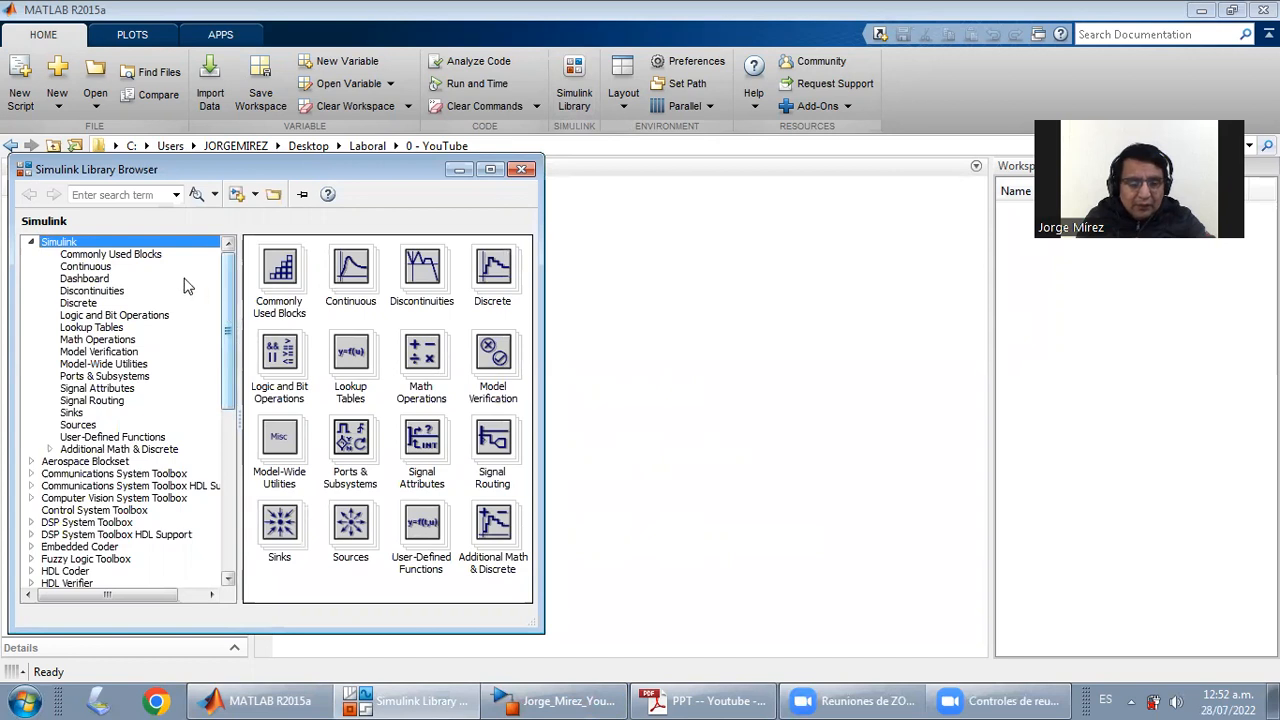
click(119, 258)
click(104, 268)
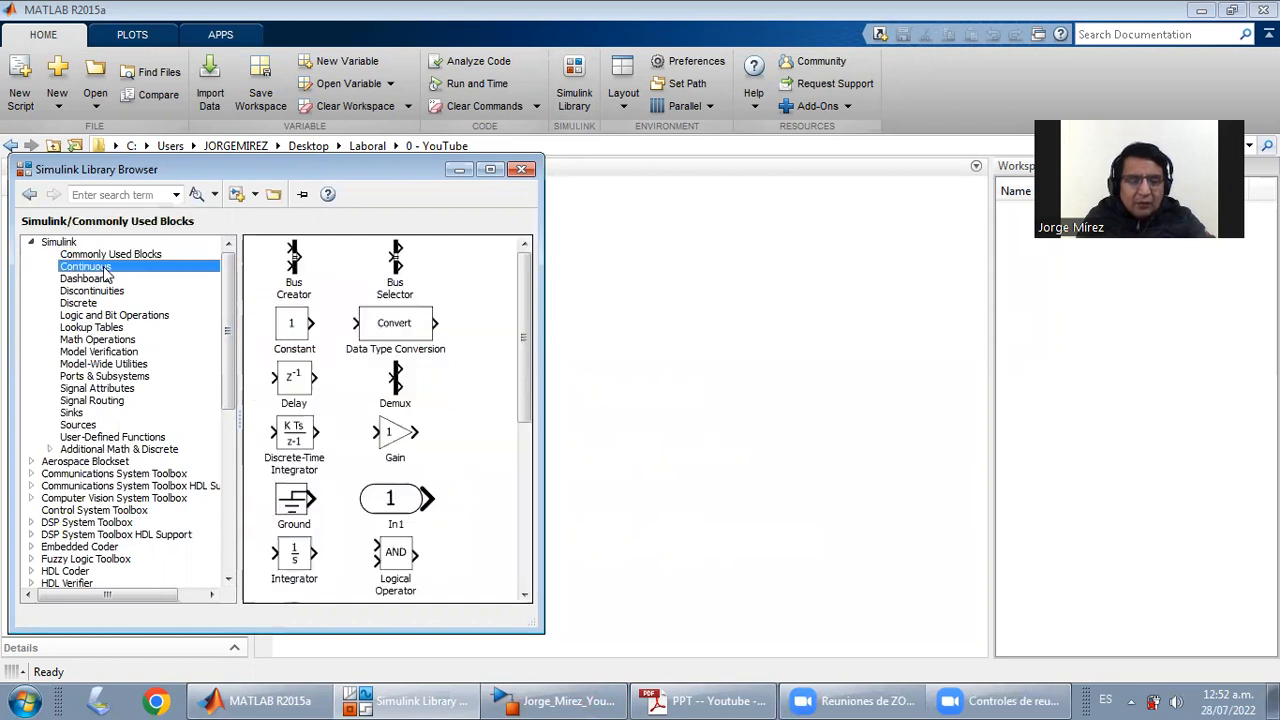
click(104, 280)
click(109, 291)
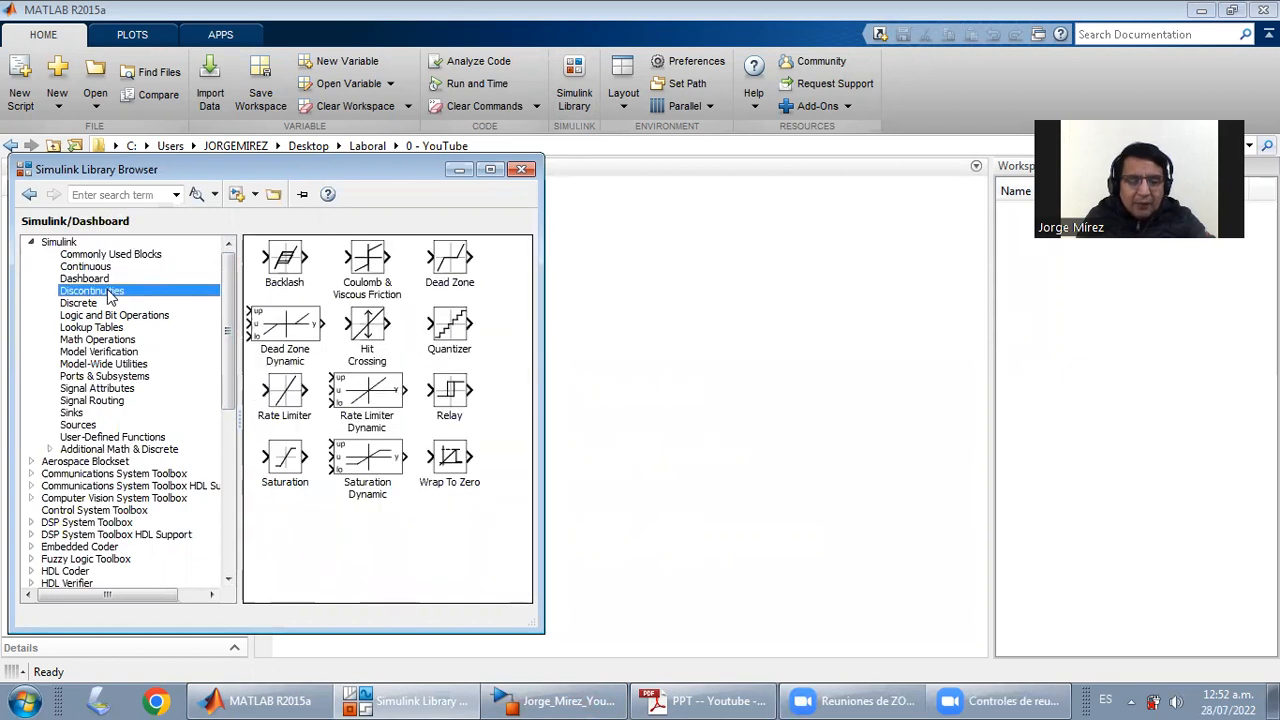
click(114, 256)
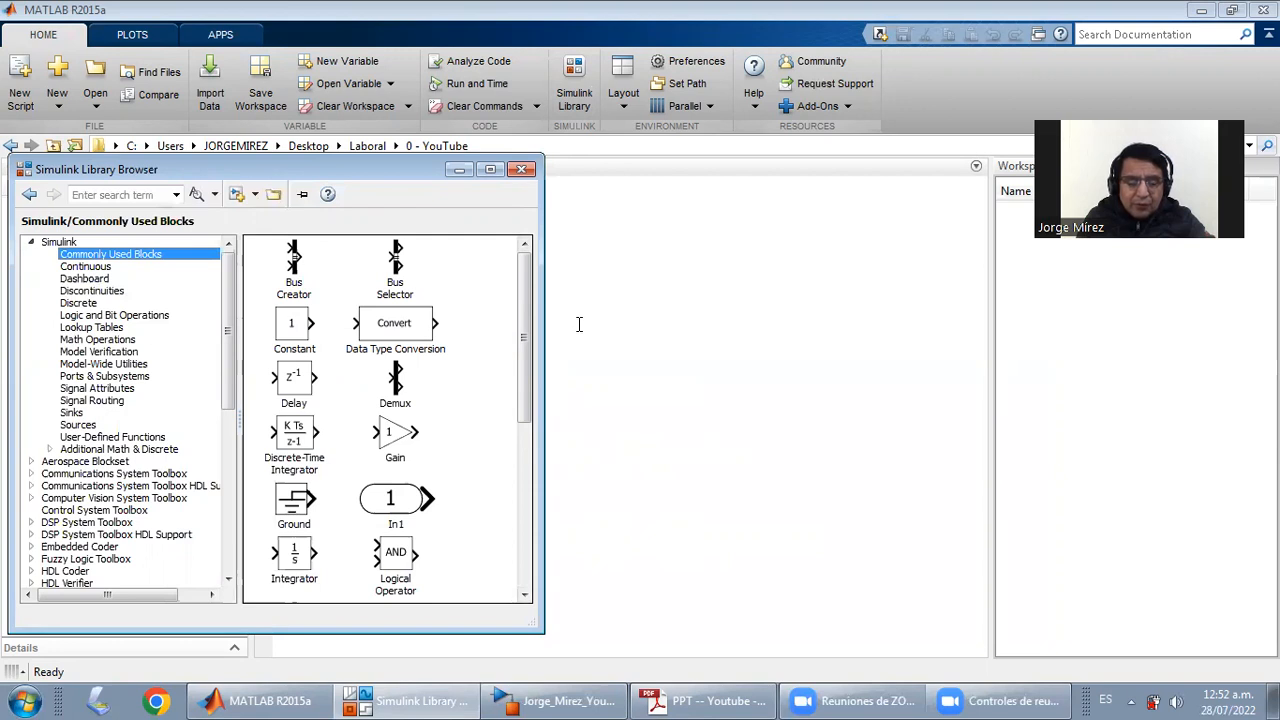
Bring up the blank Maths_001 model and place its window beside the Simulink Library Browser
click(238, 196)
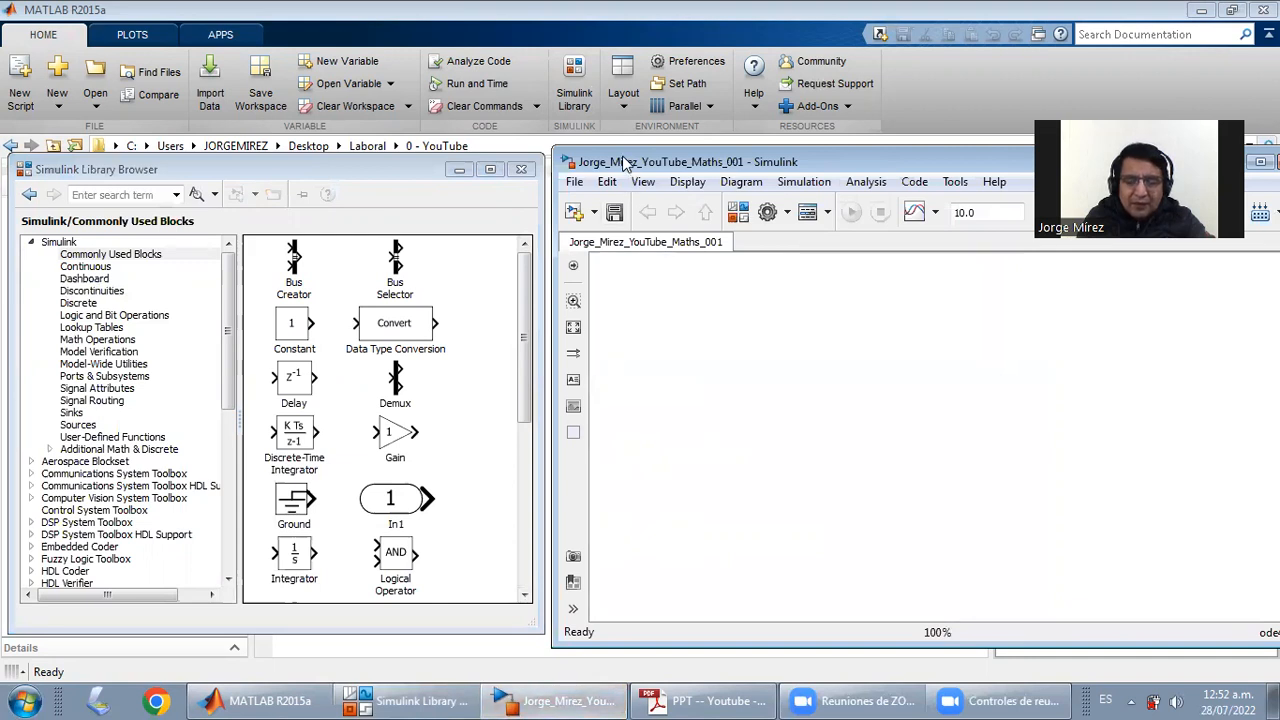
mouse_move(625, 165)
mouse_down()
mouse_move(610, 149)
mouse_move(636, 150)
mouse_up()
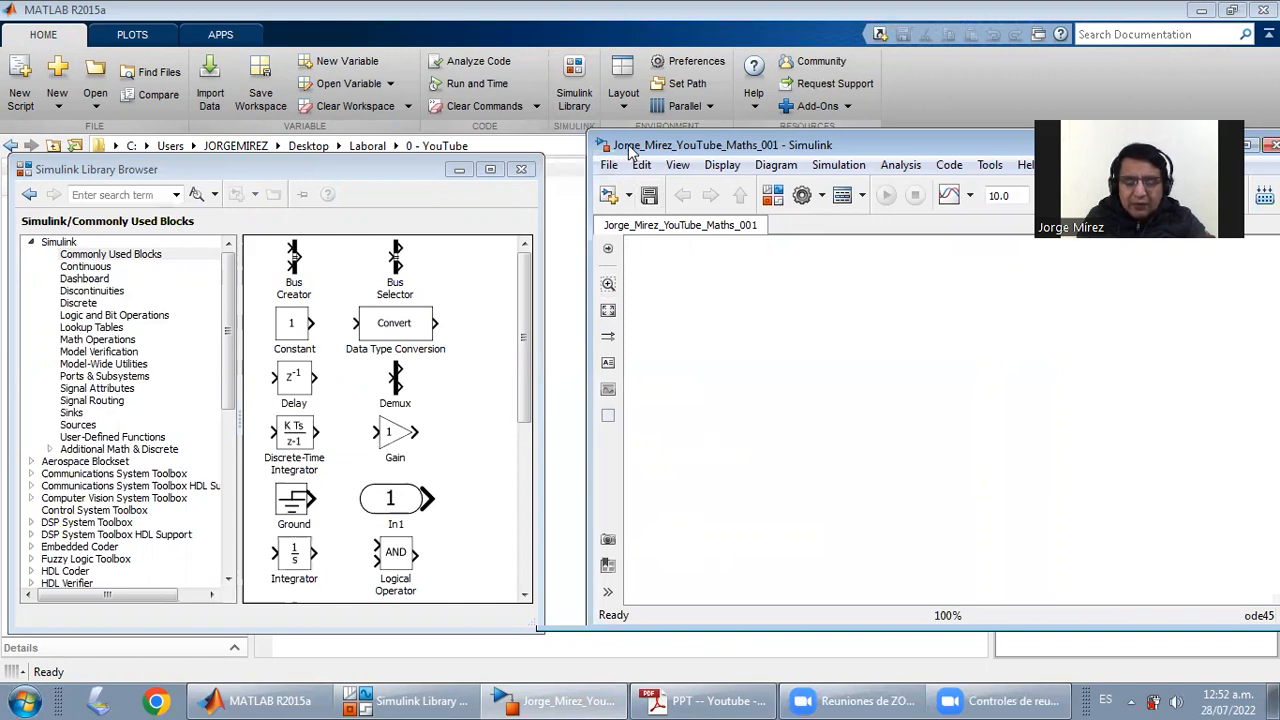
drag(630, 149, 591, 138)
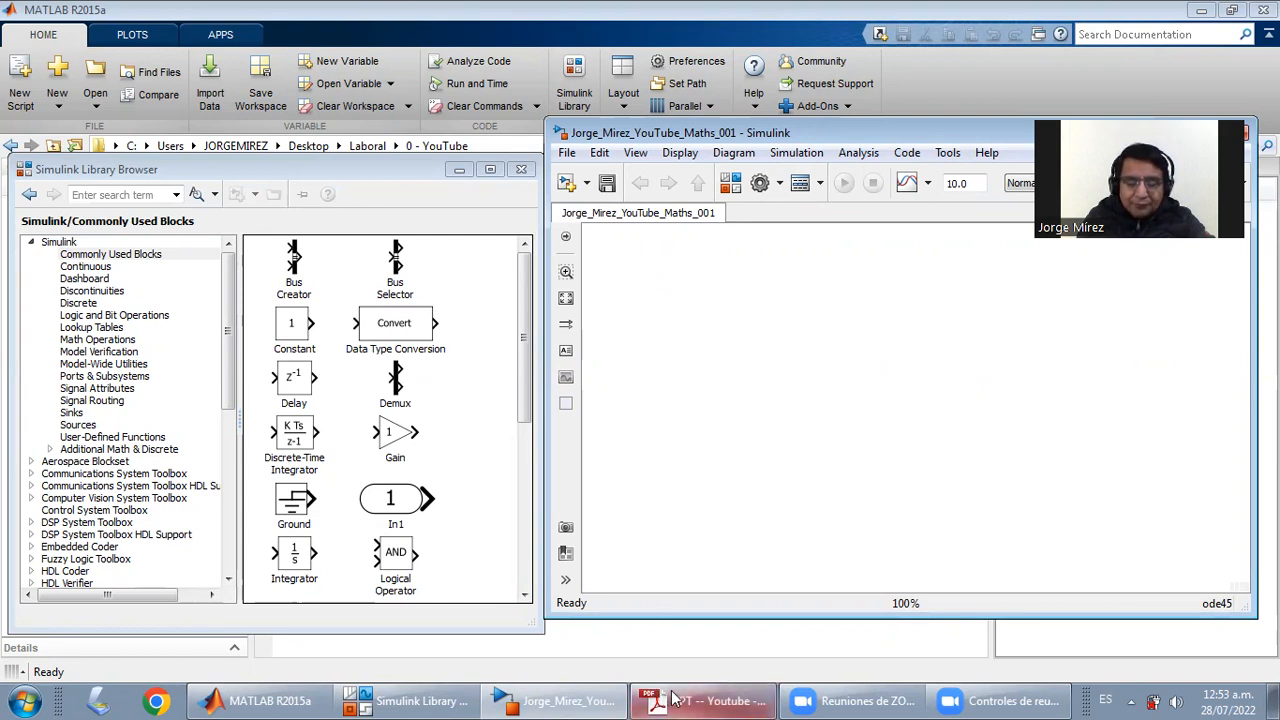
Look through the Simulink block libraries from Commonly Used Blocks to Sources, finishing on the Continuous library
click(110, 258)
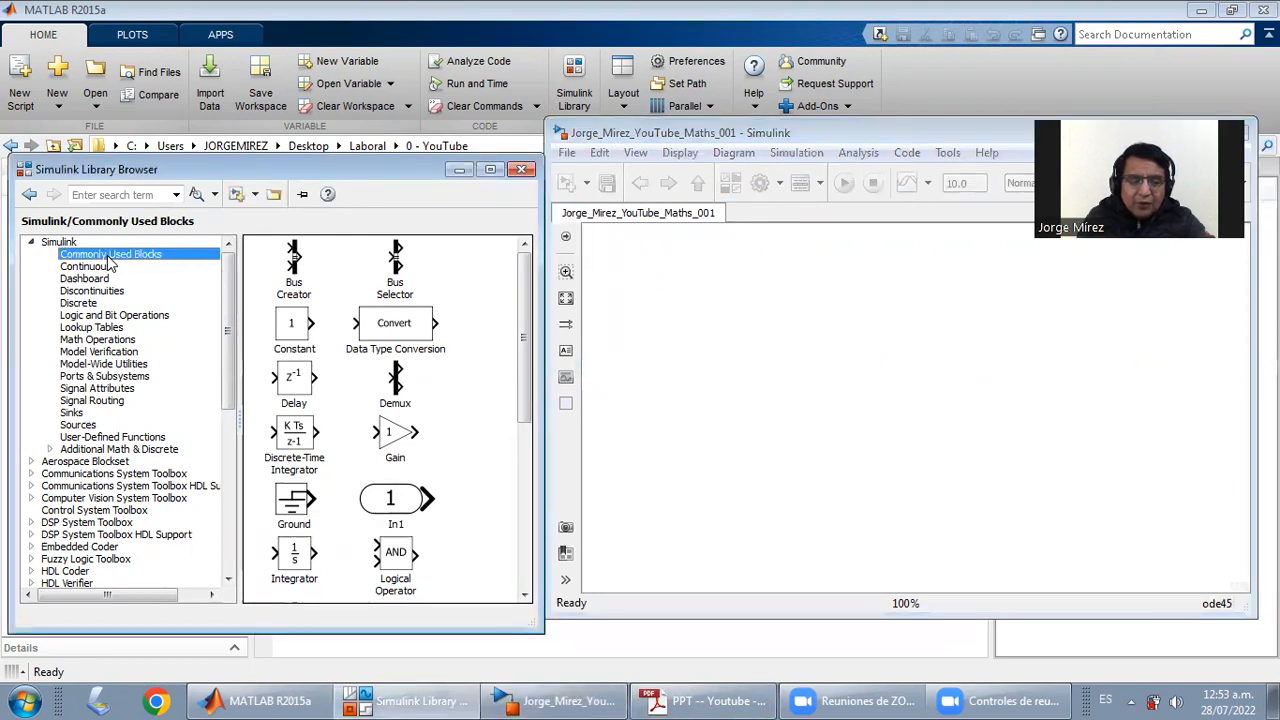
click(86, 267)
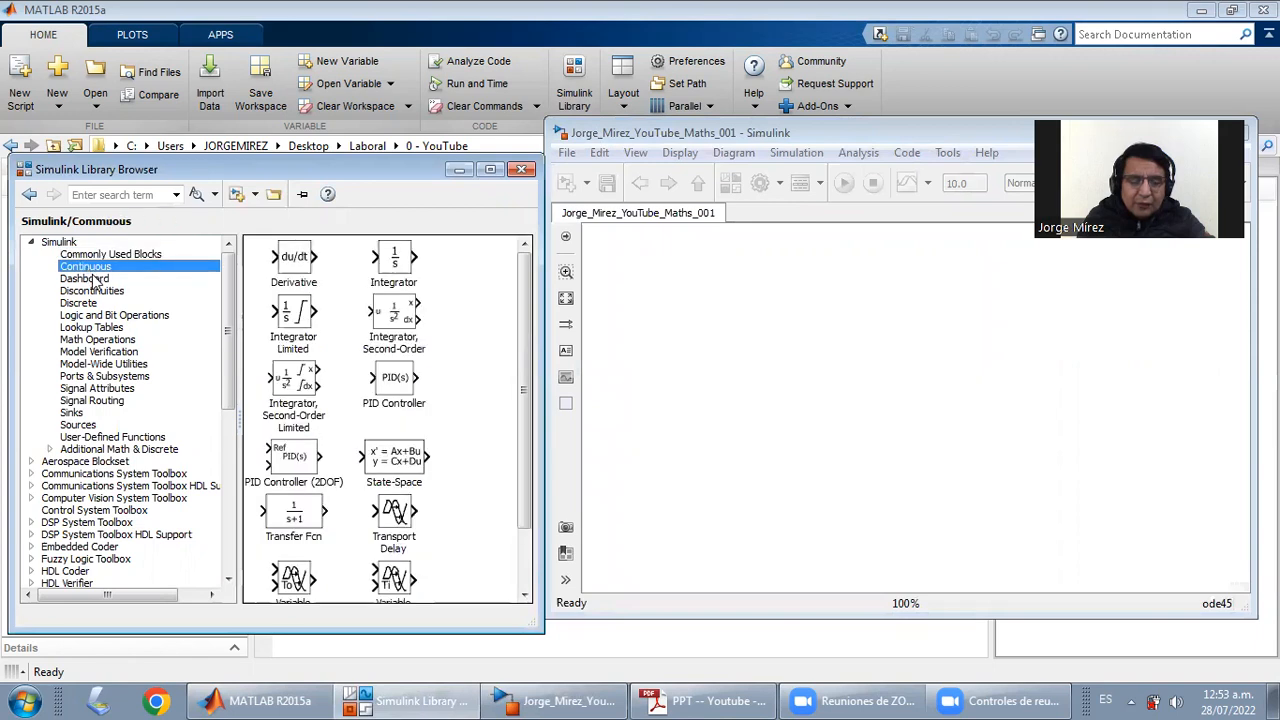
click(93, 279)
click(95, 291)
click(97, 303)
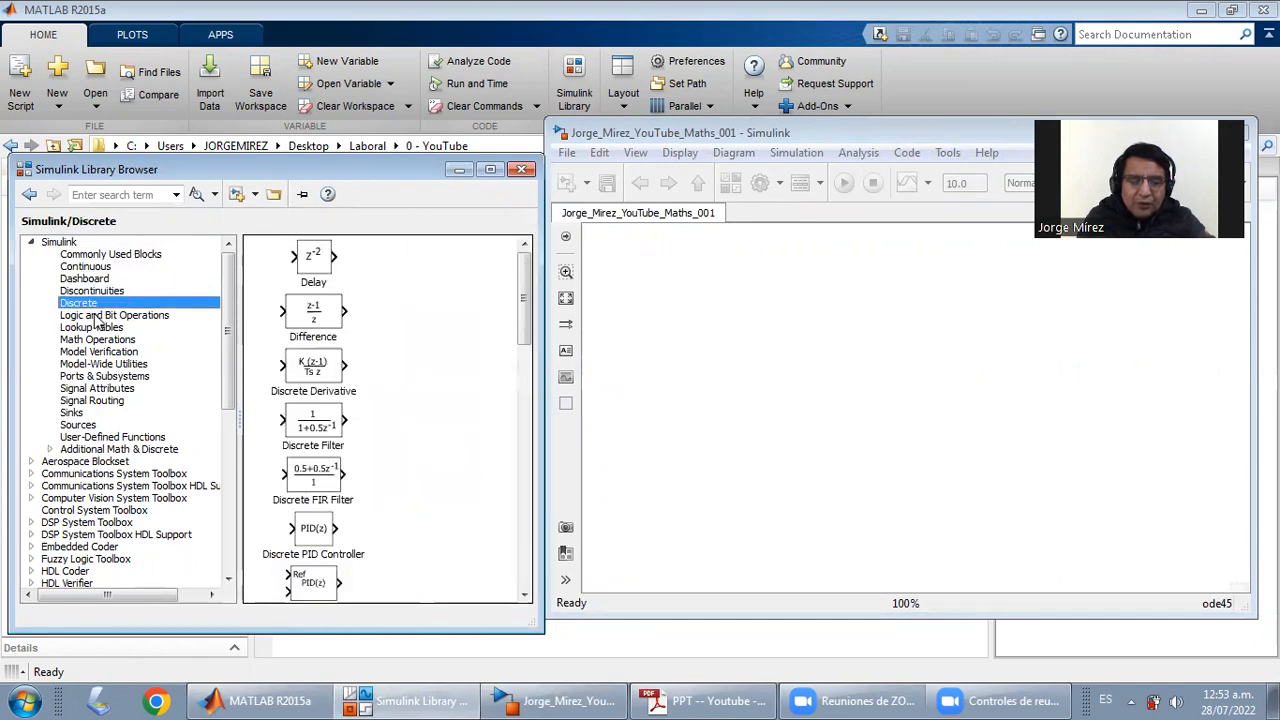
click(99, 316)
click(97, 339)
click(99, 351)
click(102, 364)
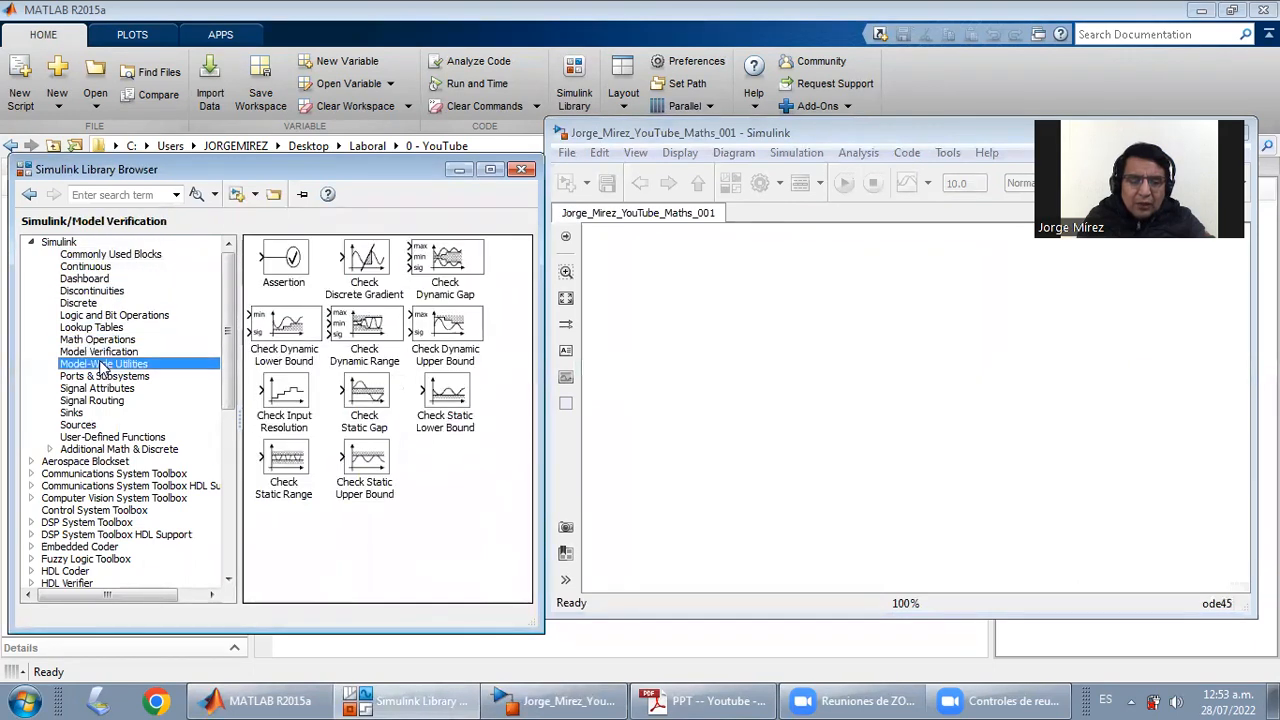
click(103, 376)
click(98, 389)
click(90, 401)
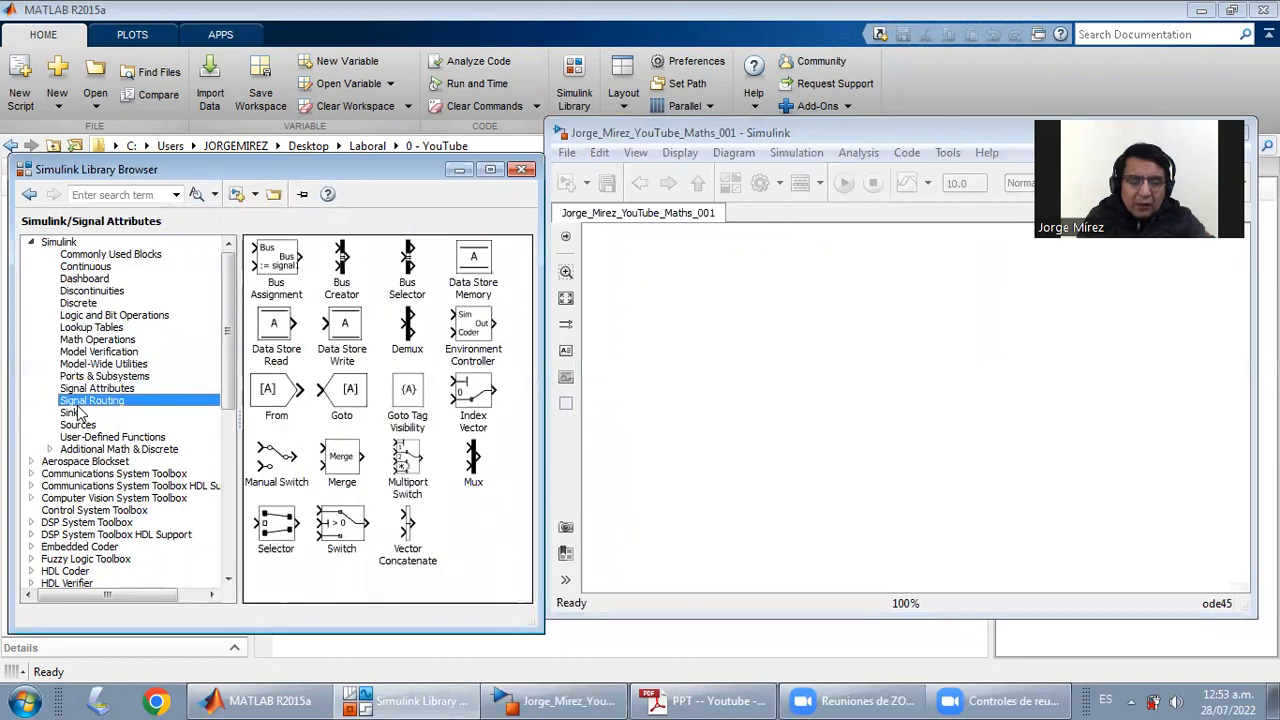
click(76, 413)
click(77, 424)
click(92, 401)
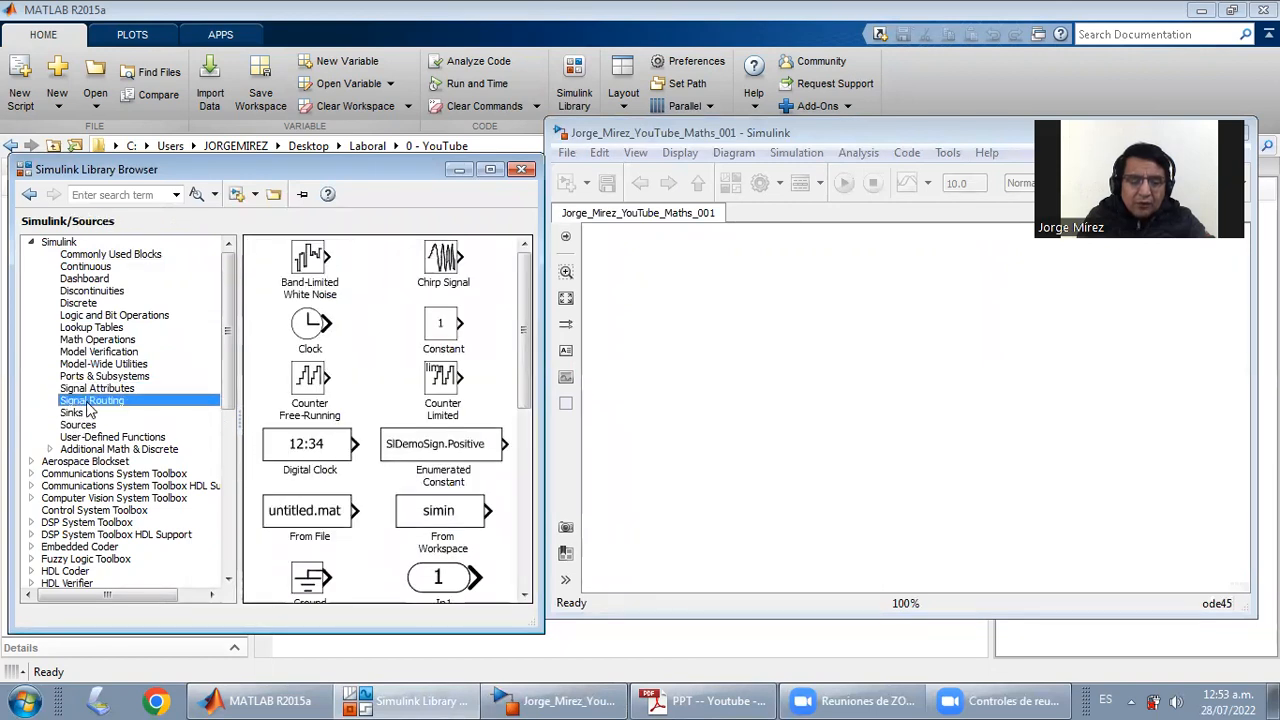
click(97, 377)
click(90, 268)
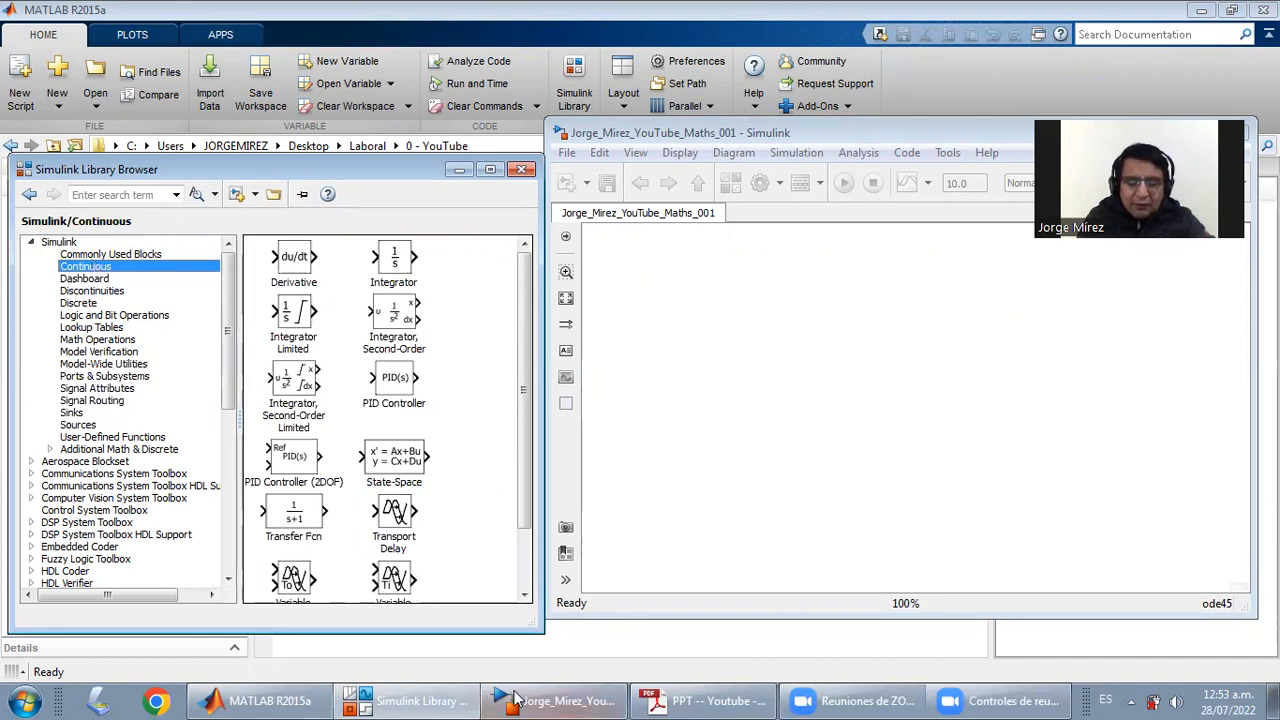
Switch to the PDF slides in Adobe Reader, turn on reading mode and enlarge the example differential equations
click(698, 699)
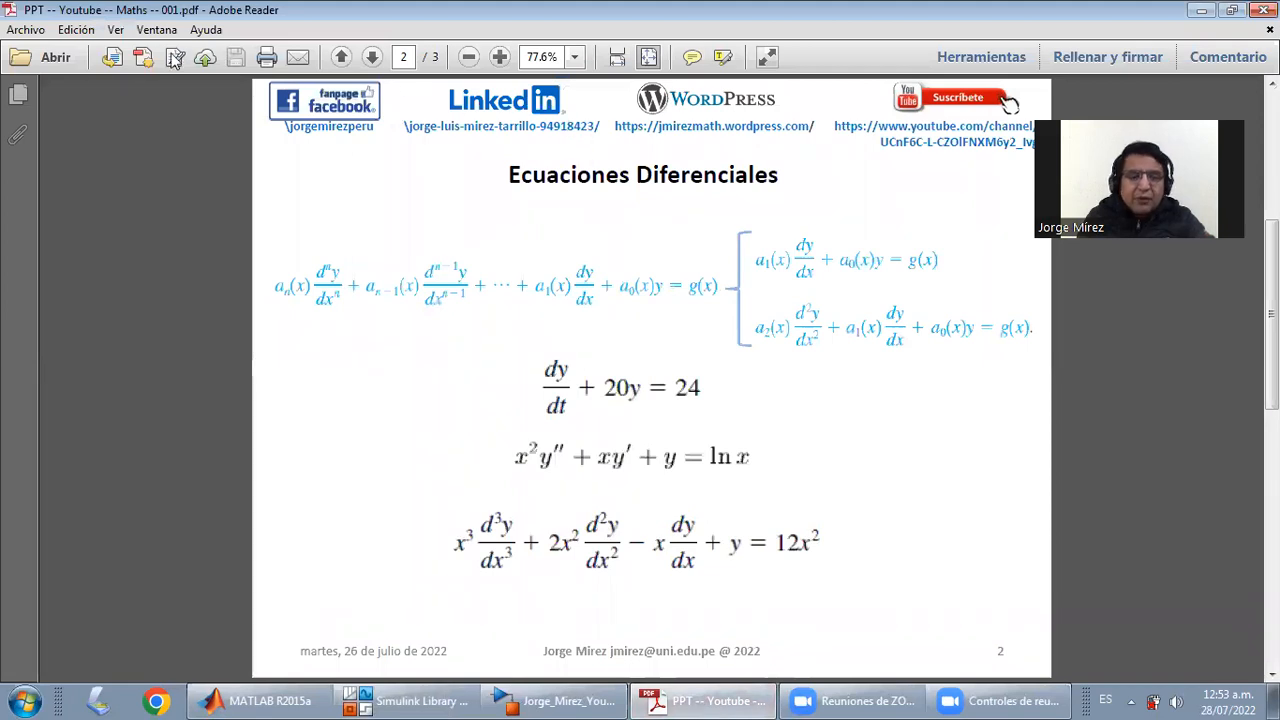
click(115, 30)
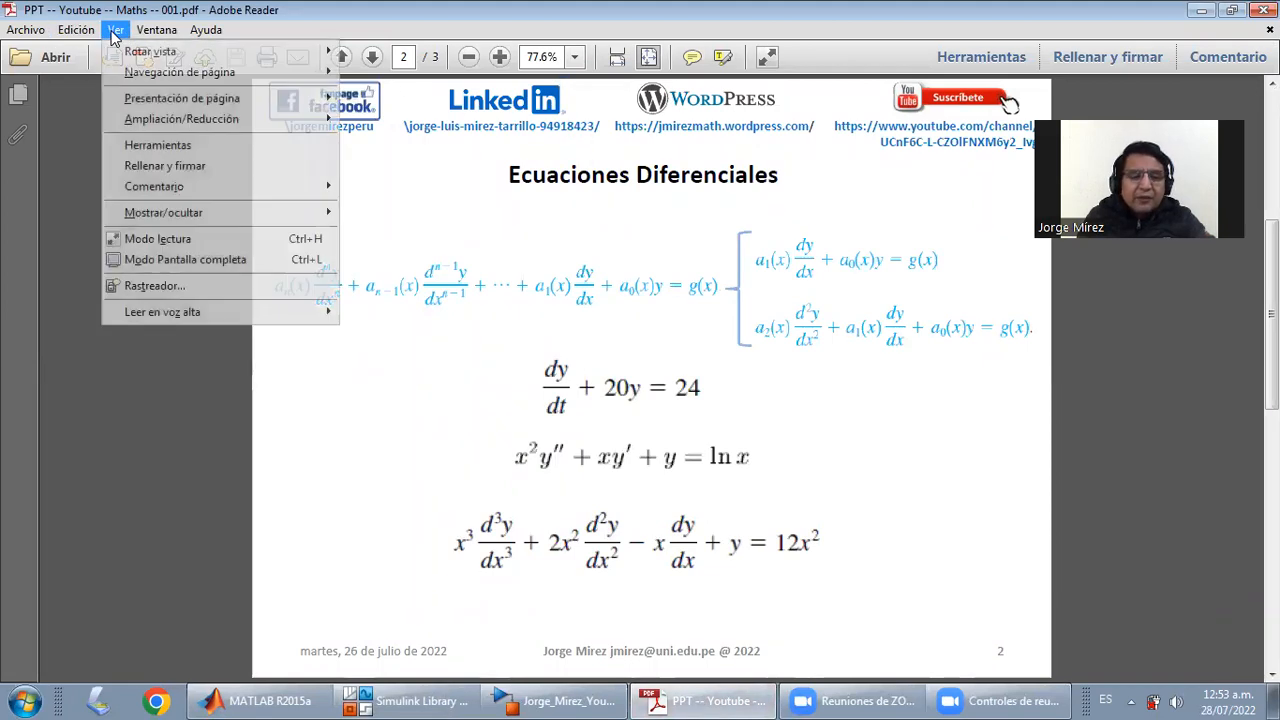
click(158, 238)
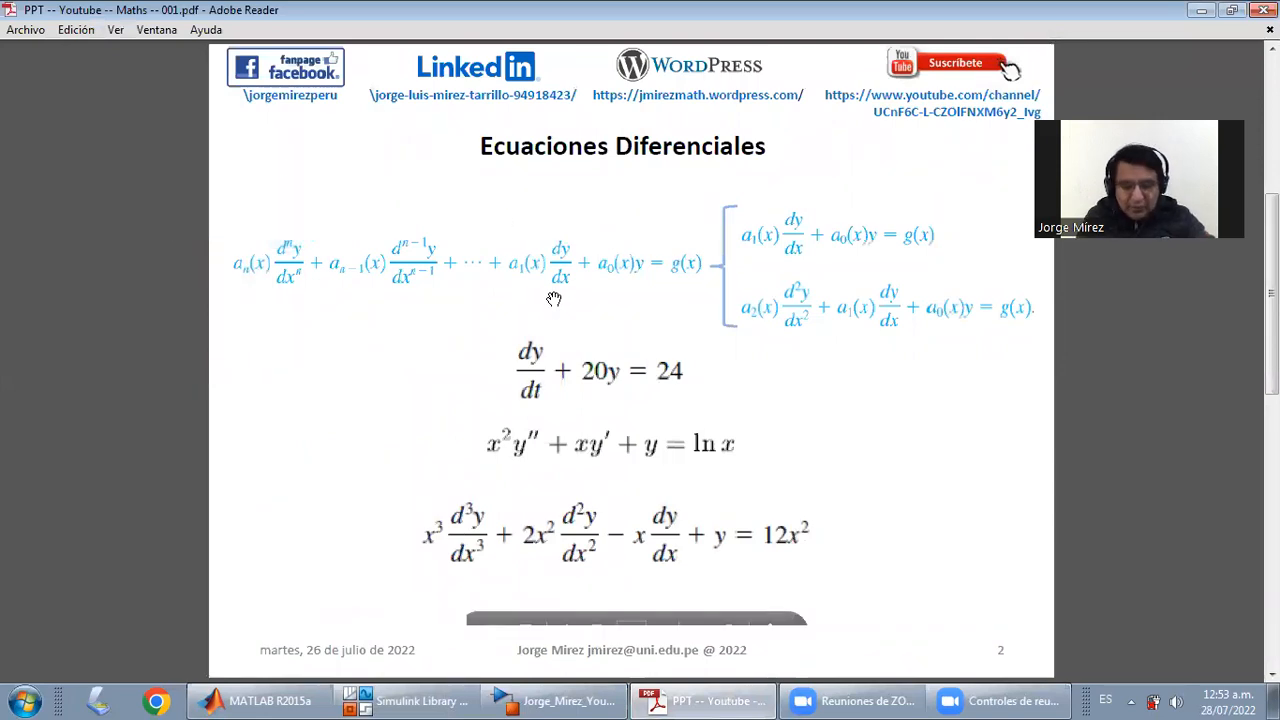
scroll(597, 413, up, 1)
drag(597, 413, 601, 220)
scroll(587, 338, up, 1)
drag(588, 338, 589, 154)
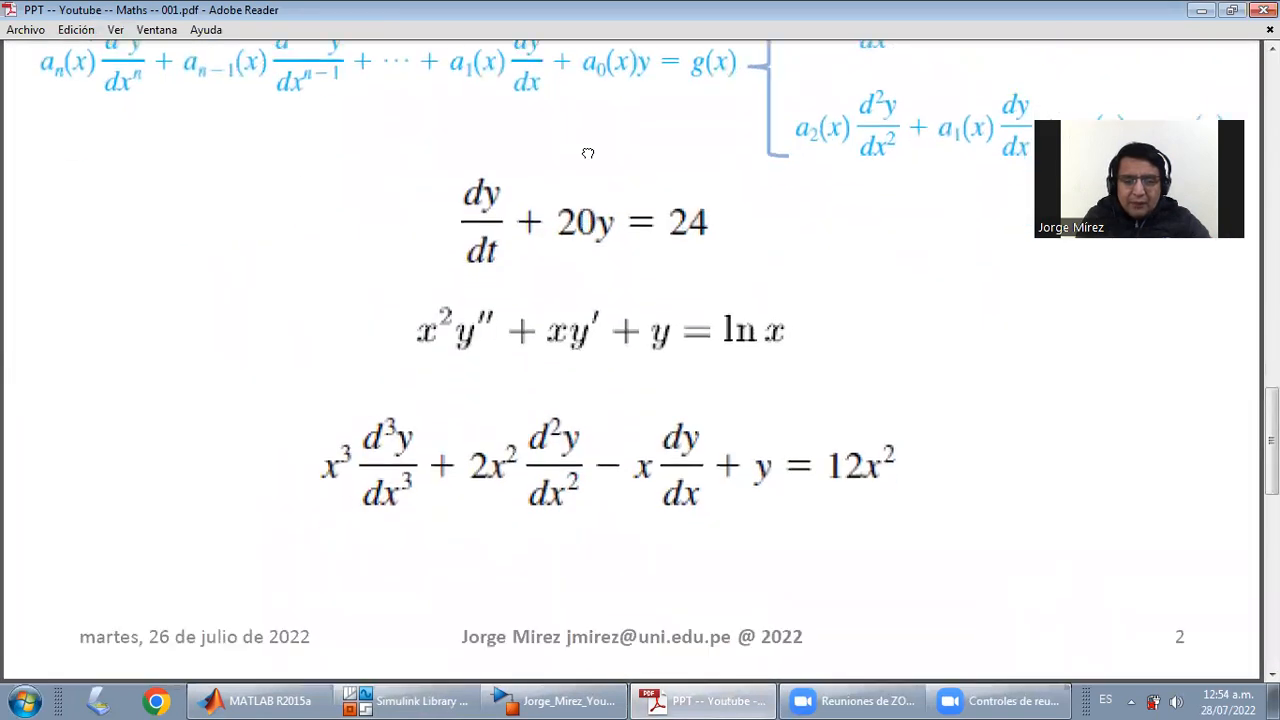
scroll(561, 277, up, 1)
drag(561, 277, 561, 165)
mouse_move(667, 613)
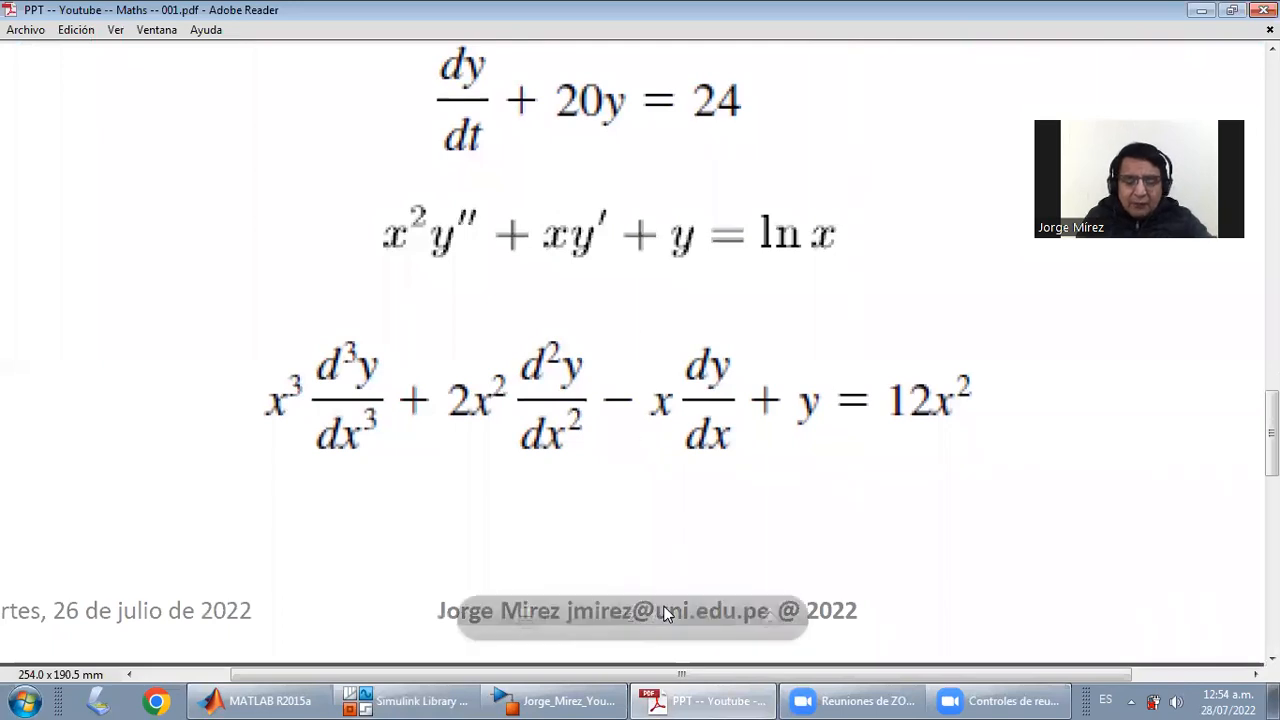
Bring the model and library browser over the PDF and resize both windows to leave the equation dy/dt + 20y = 24 uncovered
click(541, 699)
click(402, 699)
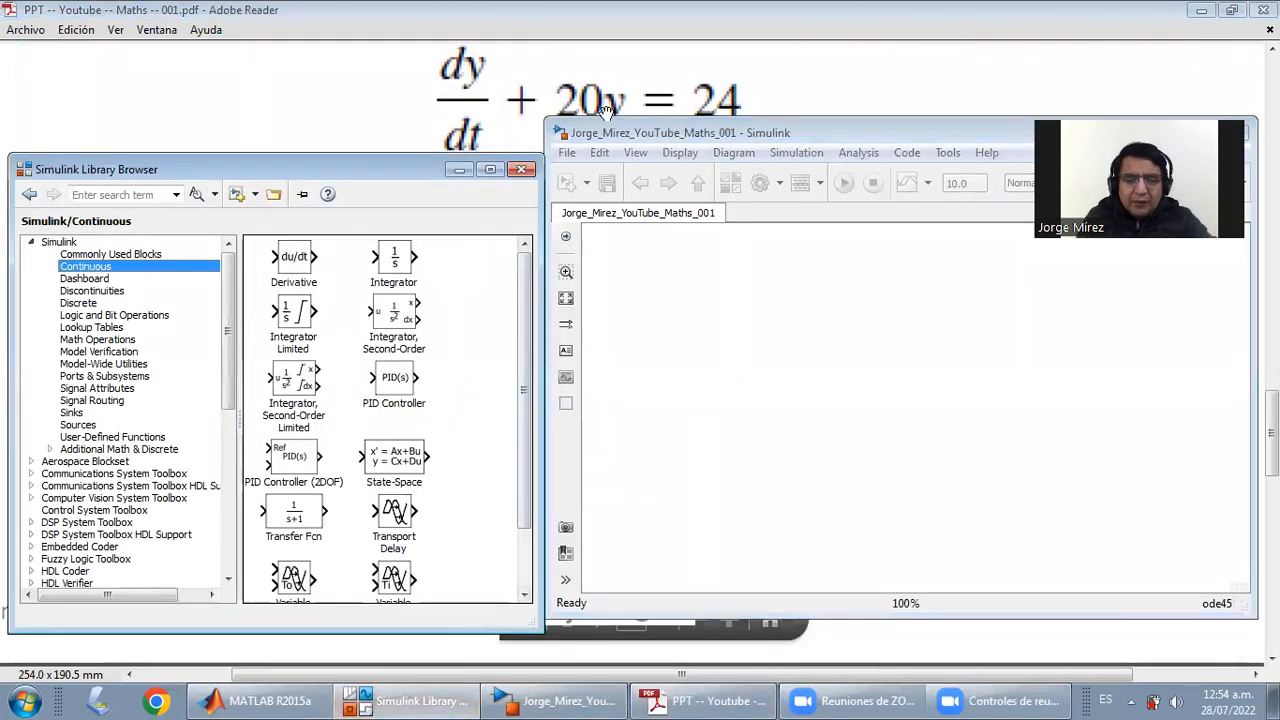
drag(606, 113, 606, 150)
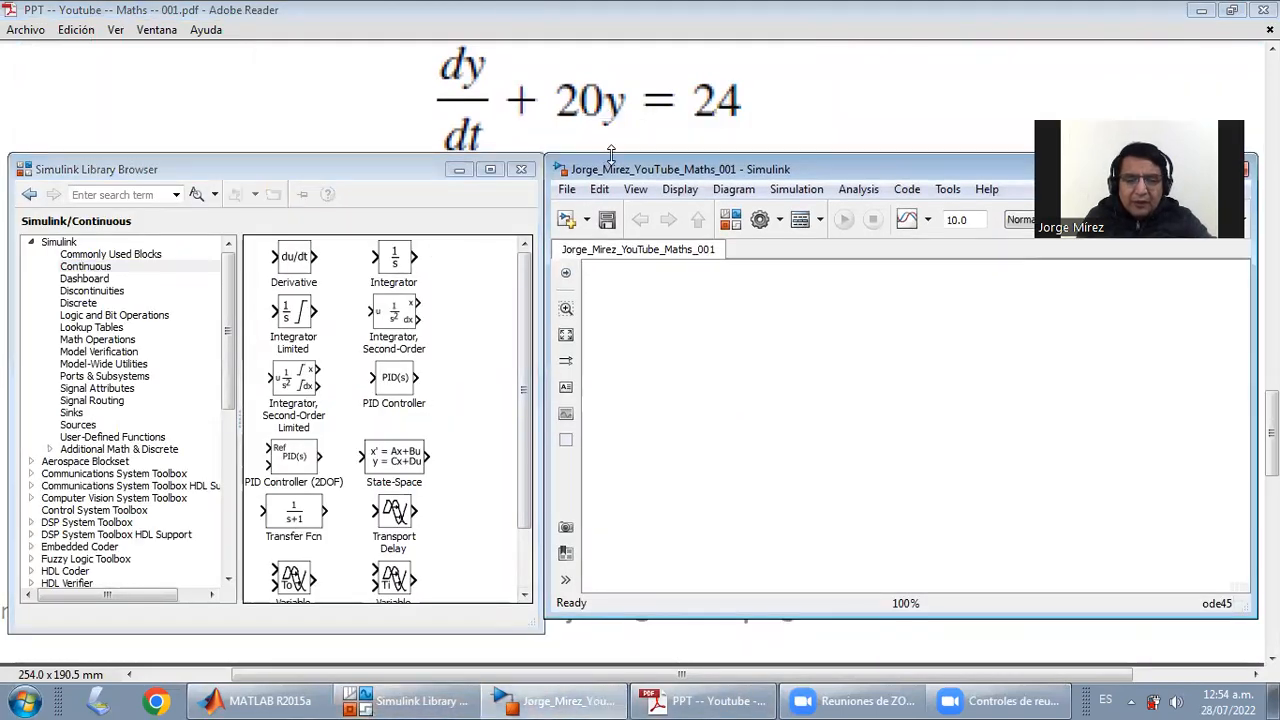
click(374, 155)
drag(374, 155, 374, 172)
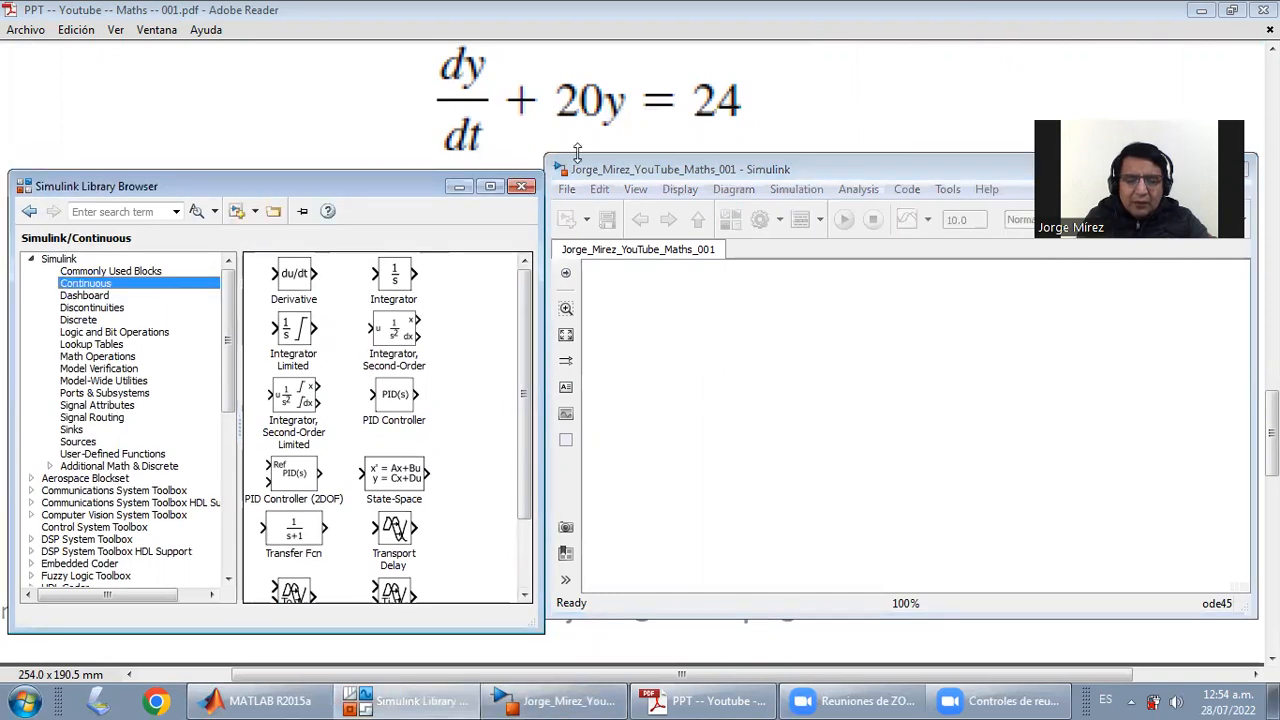
click(577, 150)
drag(577, 150, 577, 145)
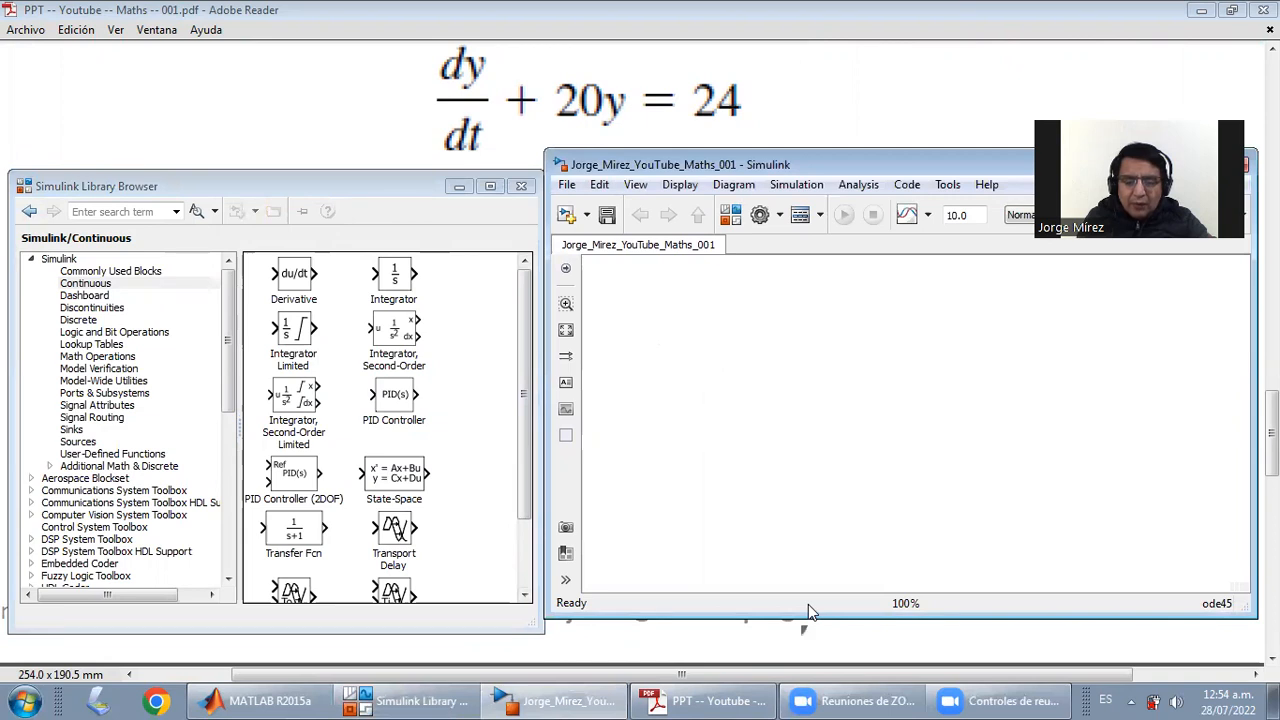
drag(808, 618, 808, 665)
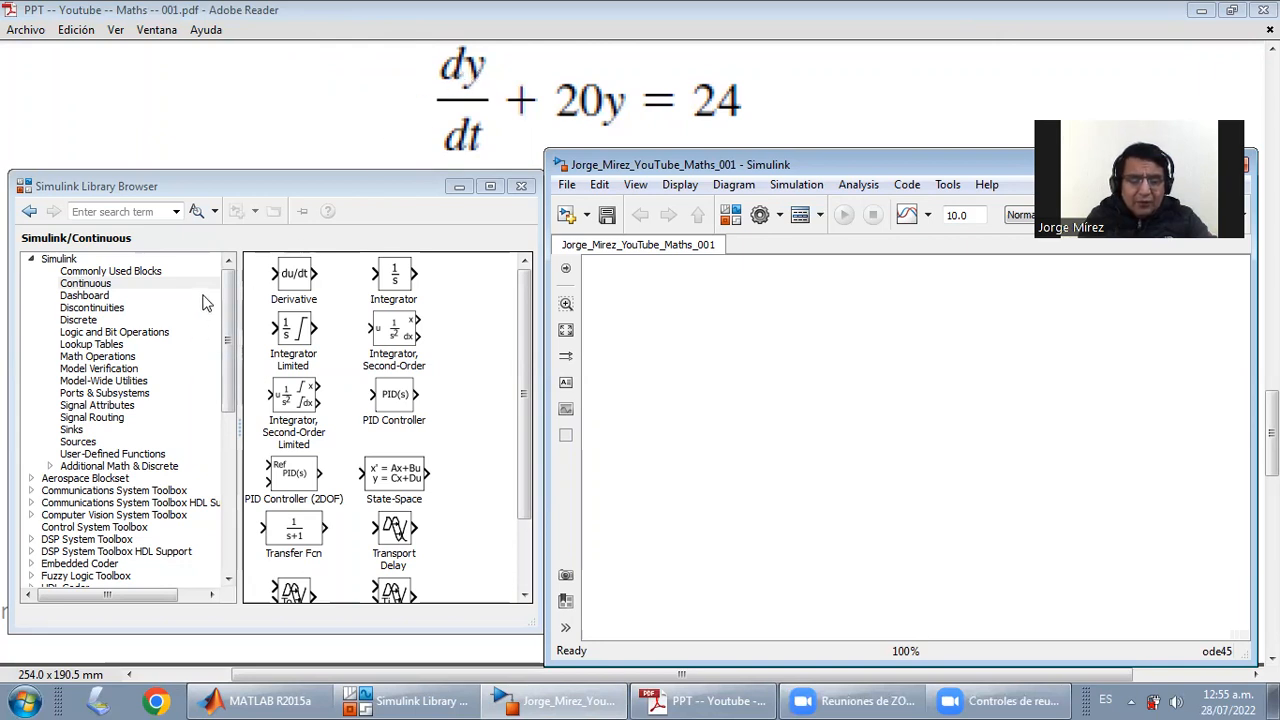
Add a Scope from the Sinks library to the model and label its input signal y
click(72, 429)
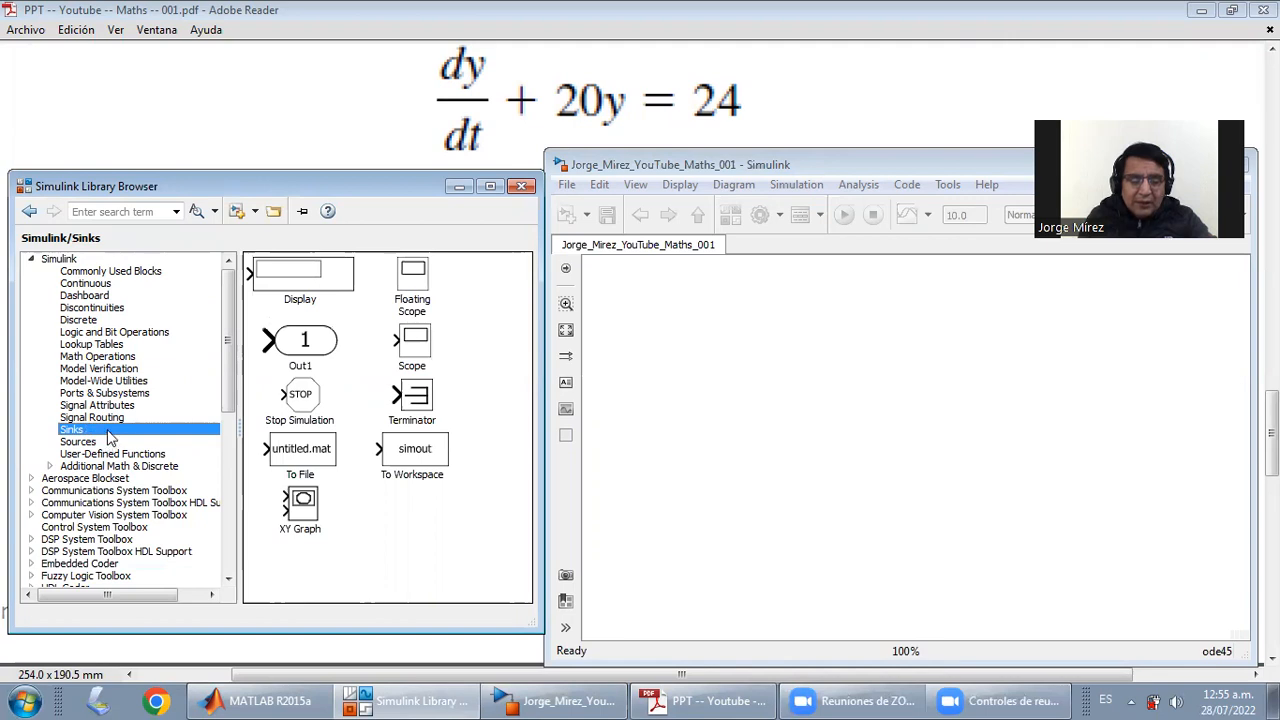
drag(417, 340, 990, 311)
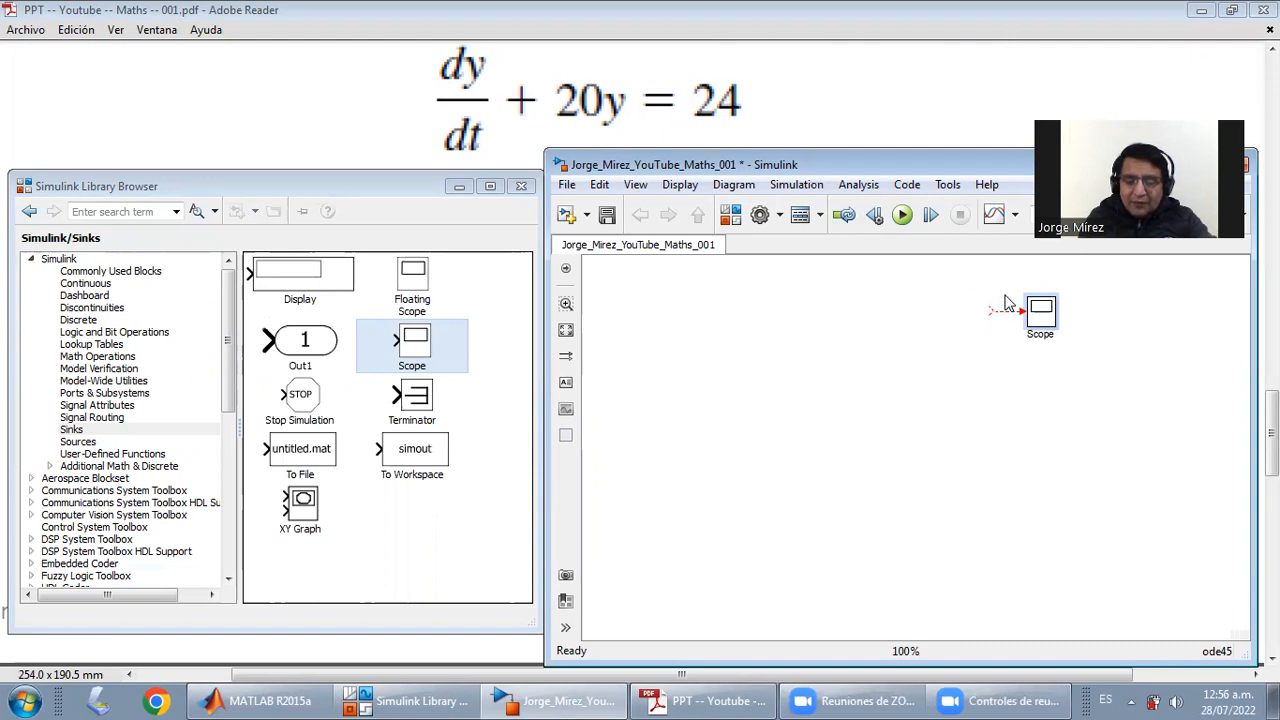
click(1007, 303)
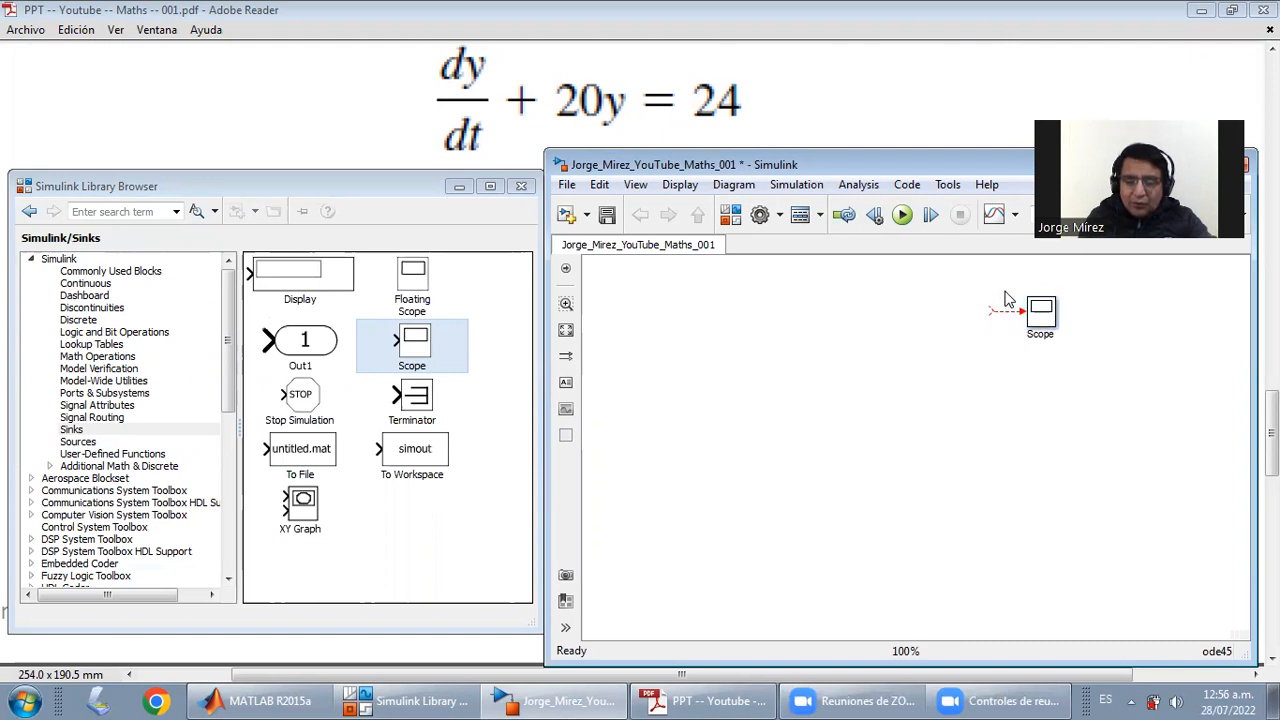
text(y)
click(1020, 361)
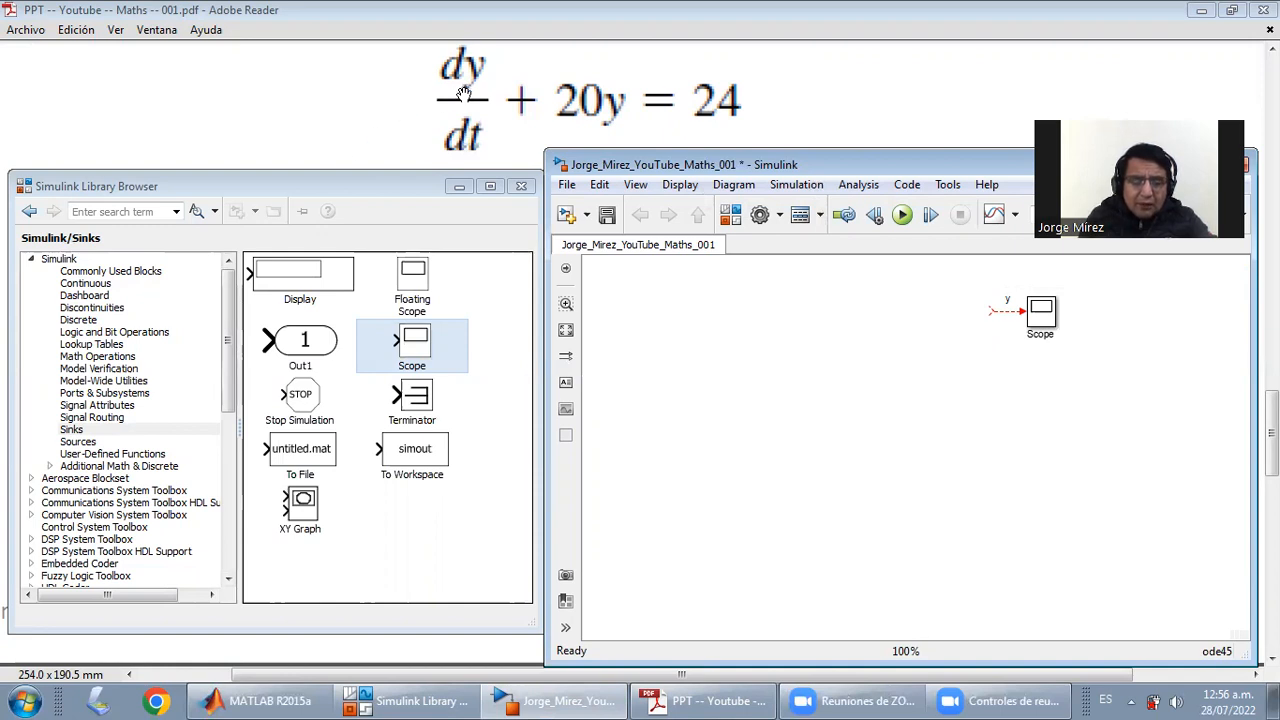
Add an Integrator from the Continuous library feeding the Scope's y signal, and write a dy/dt annotation on three lines at its input
click(94, 284)
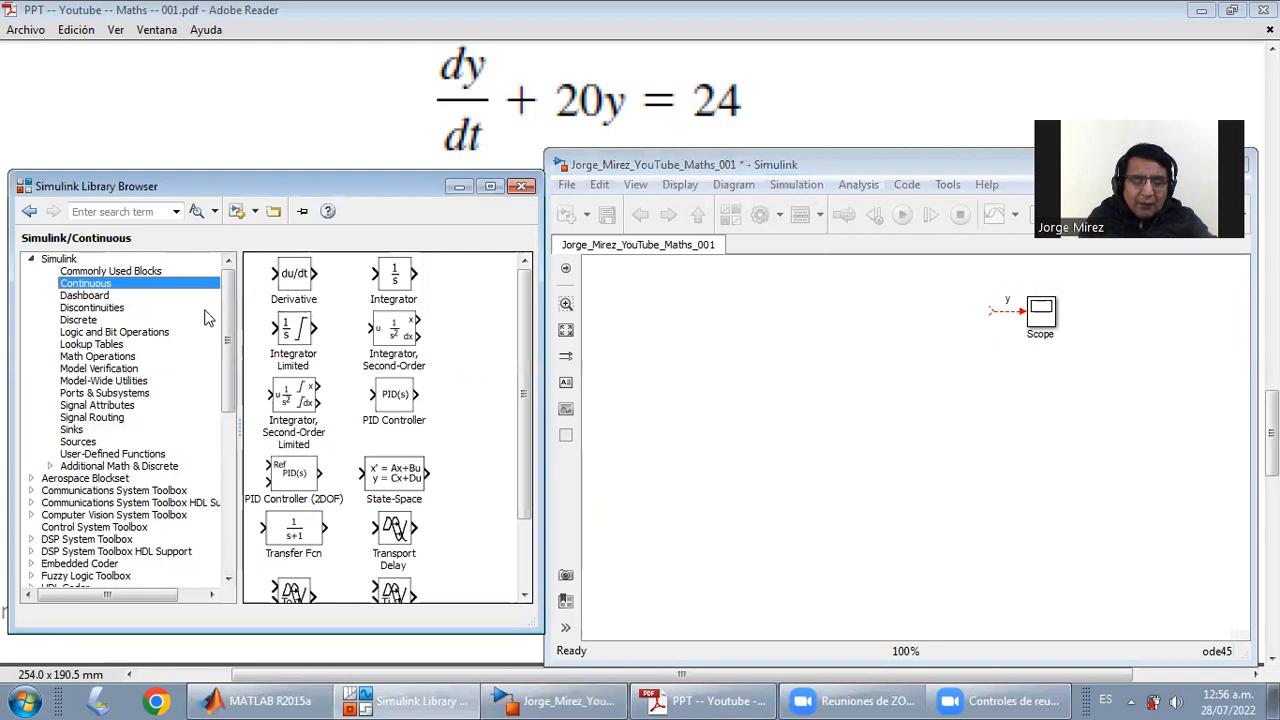
mouse_move(394, 278)
mouse_down()
mouse_move(806, 318)
mouse_move(980, 318)
mouse_move(903, 311)
mouse_up()
double_click(927, 288)
click(972, 308)
text(dy)
key(Return)
text(--)
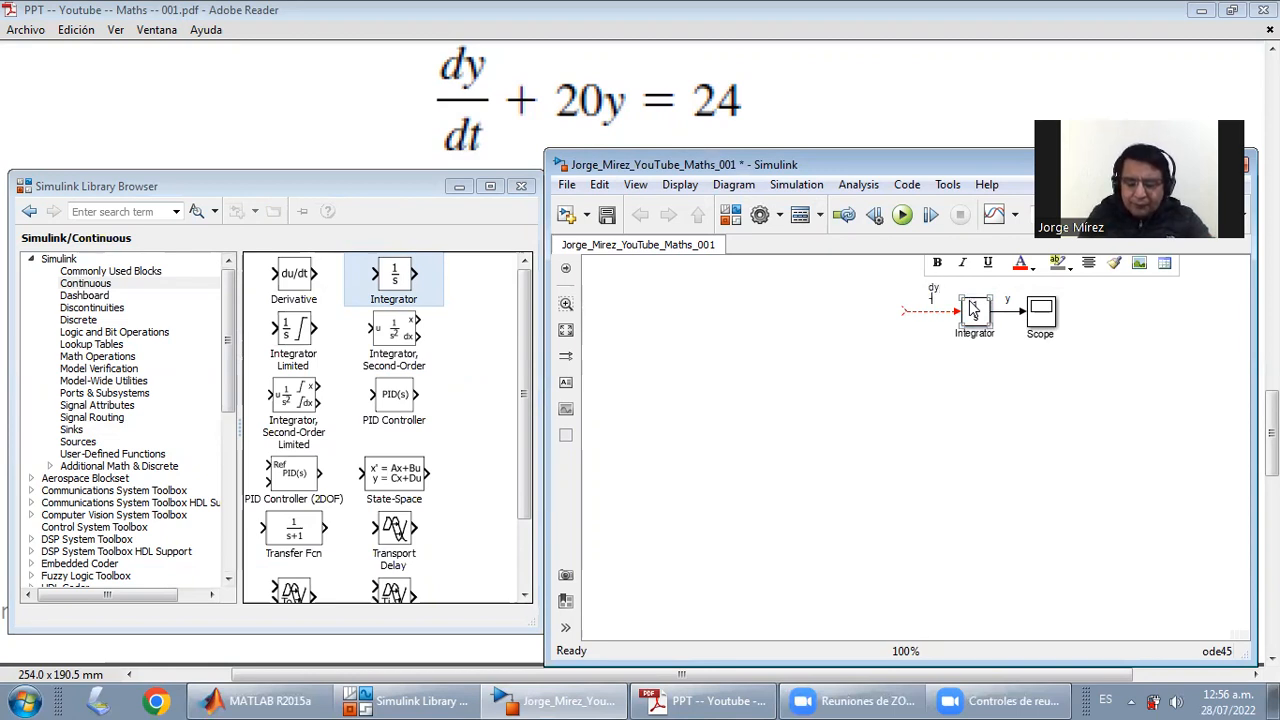
key(Return)
text(DT)
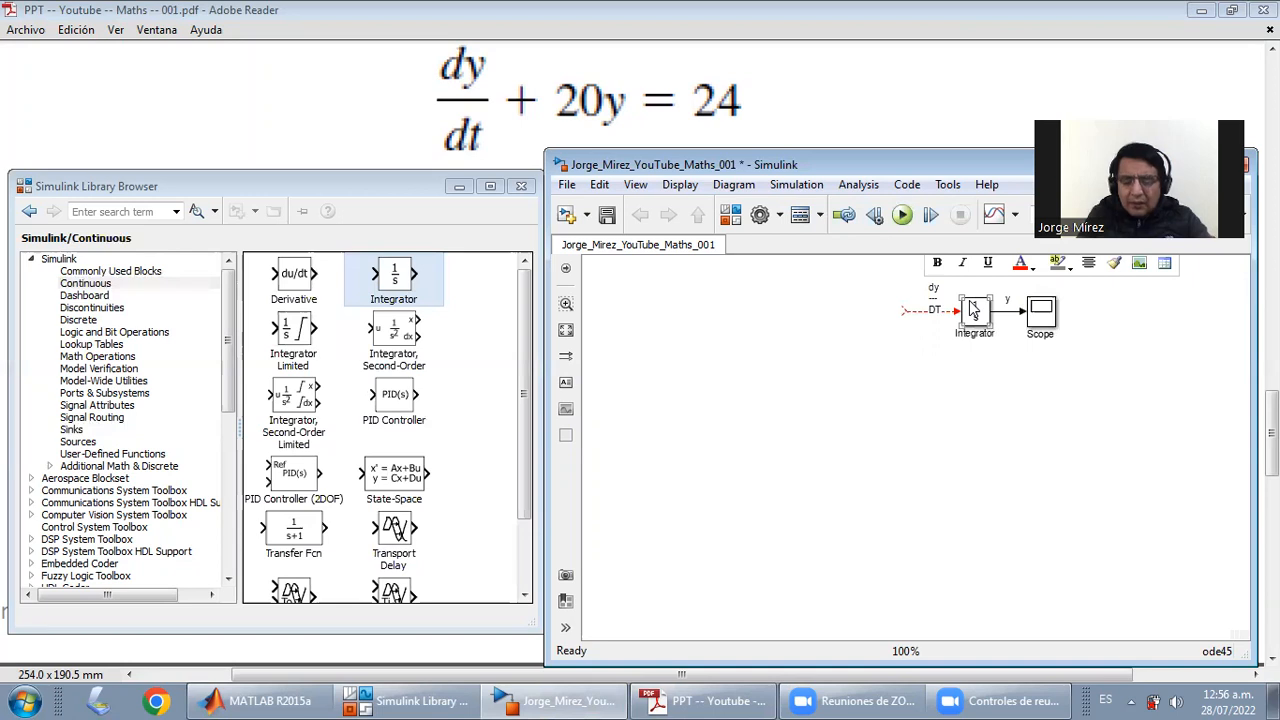
key(BackSpace)
key(BackSpace)
text(dt)
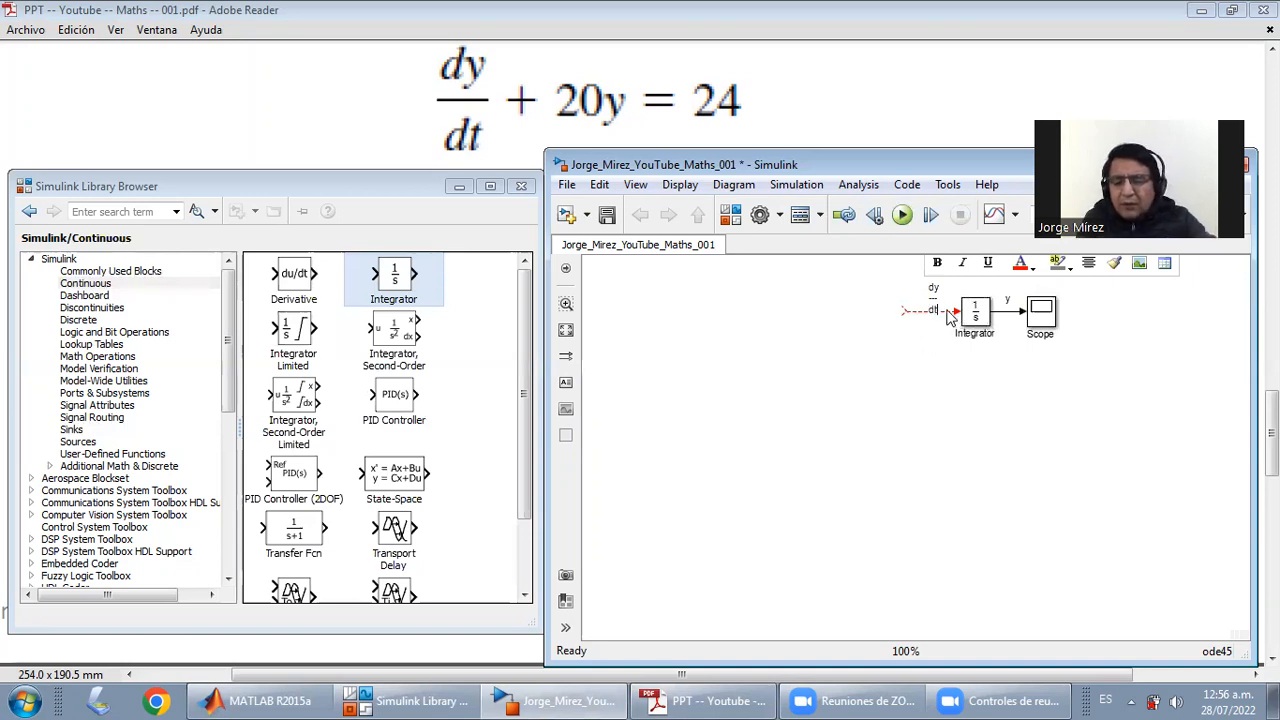
Nudge the dy/dt annotation up so it sits clear above the Integrator's input line
click(937, 294)
click(935, 293)
key(Up)
key(Up)
key(Up)
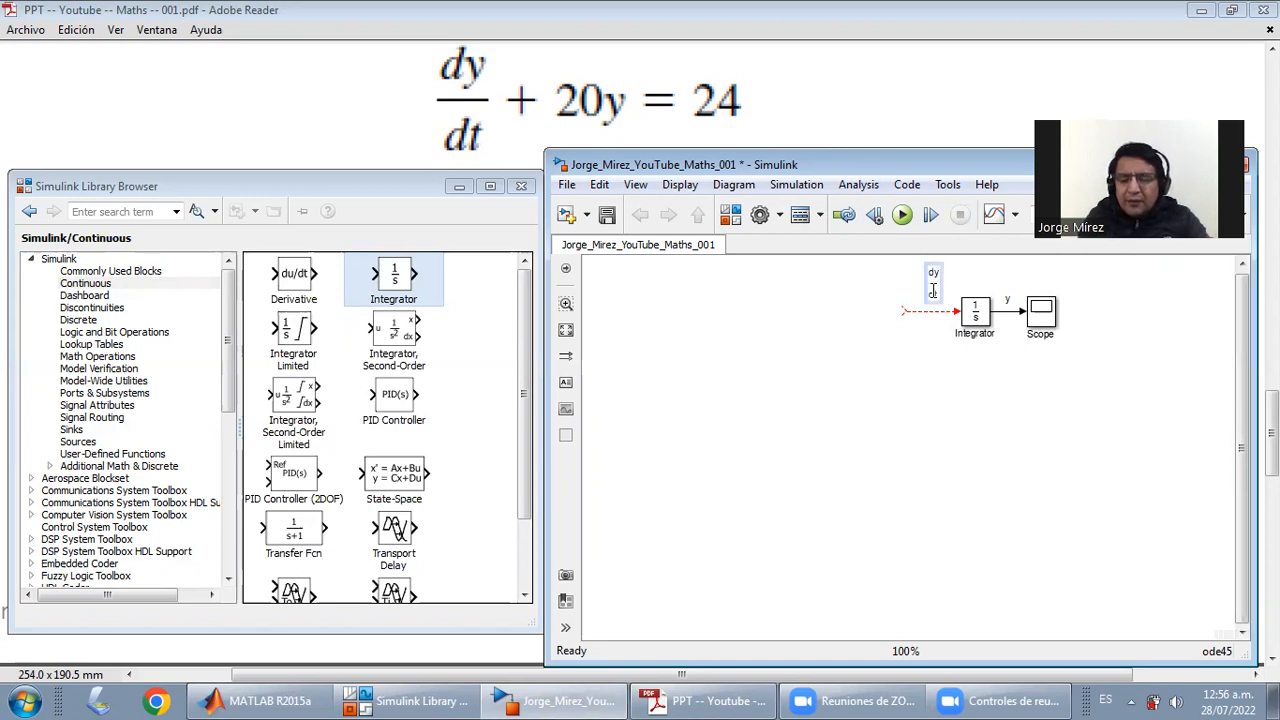
Move the Integrator, Scope and dy/dt annotation together further down the canvas to free space above them
drag(1070, 392, 902, 262)
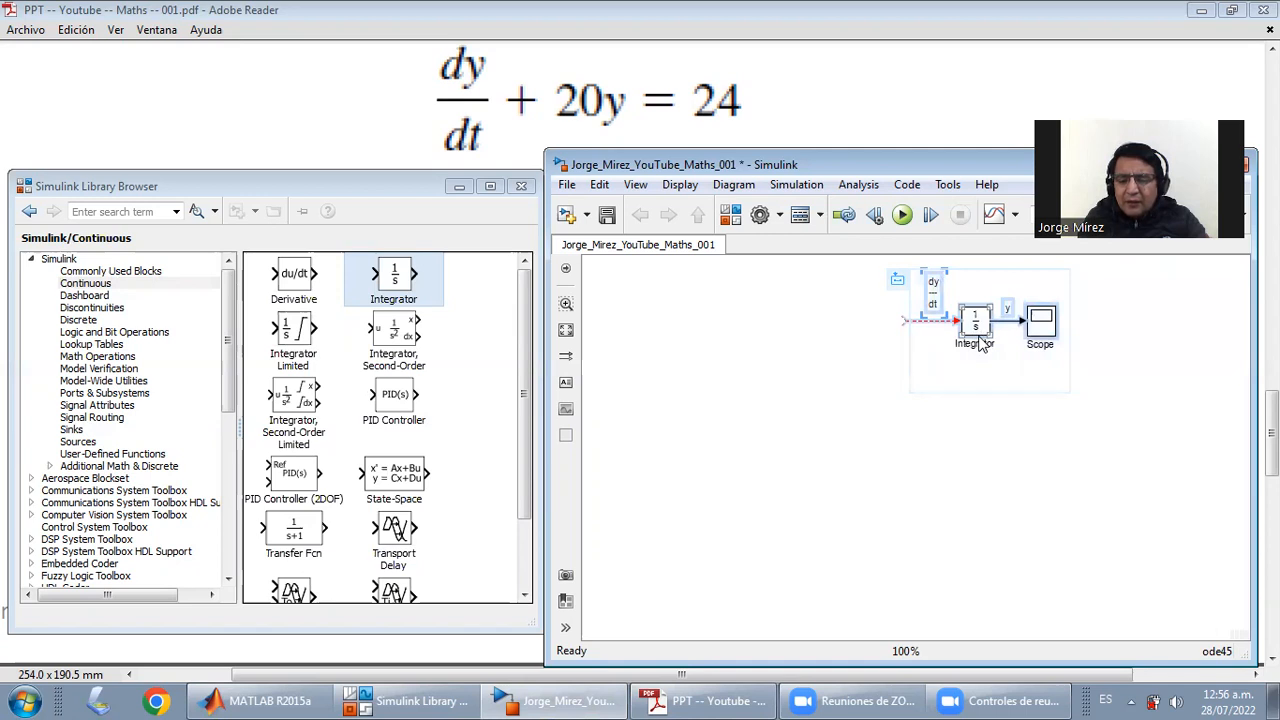
drag(1083, 380, 921, 284)
drag(972, 321, 974, 332)
click(1008, 364)
click(1050, 340)
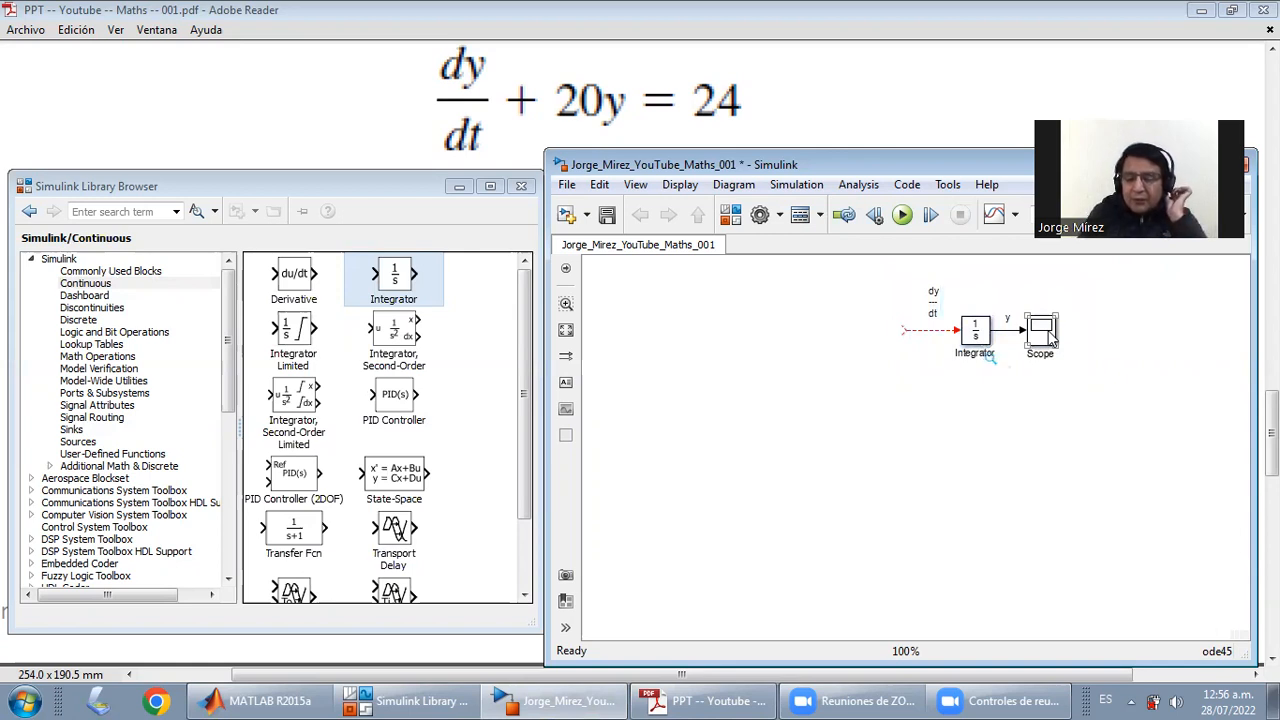
drag(880, 278, 1074, 386)
click(1040, 364)
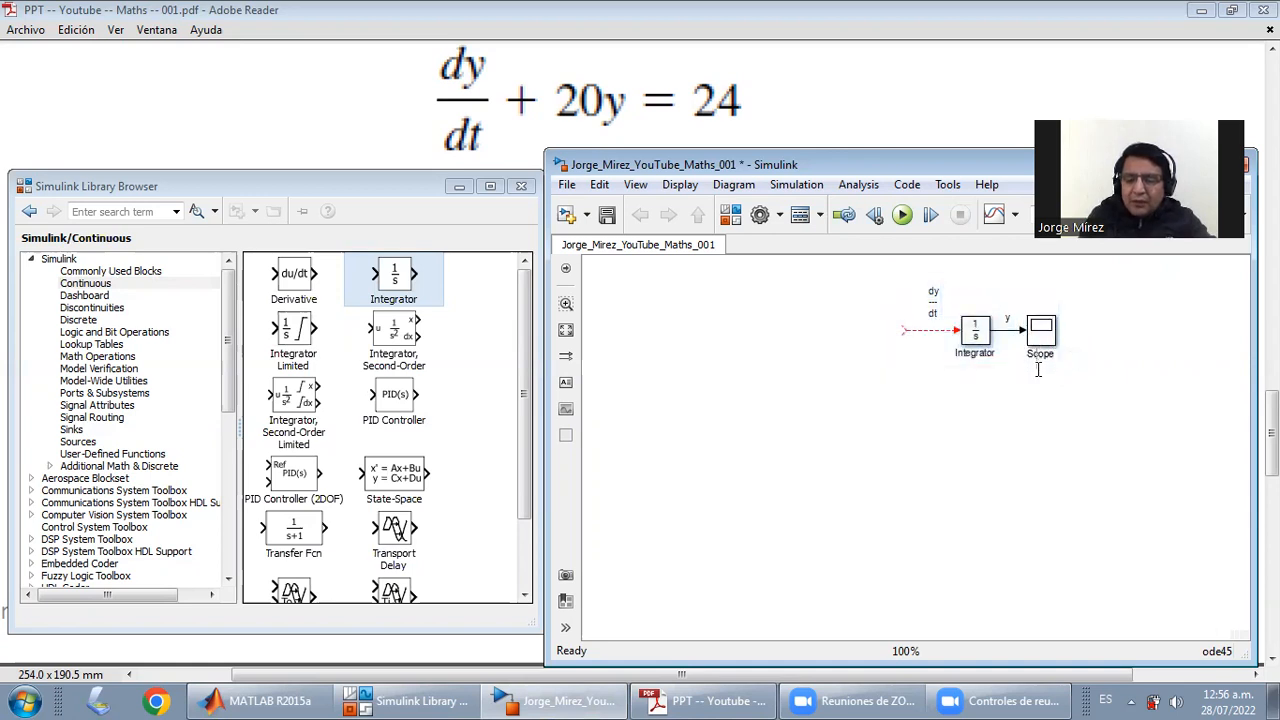
drag(885, 278, 1036, 366)
click(1084, 366)
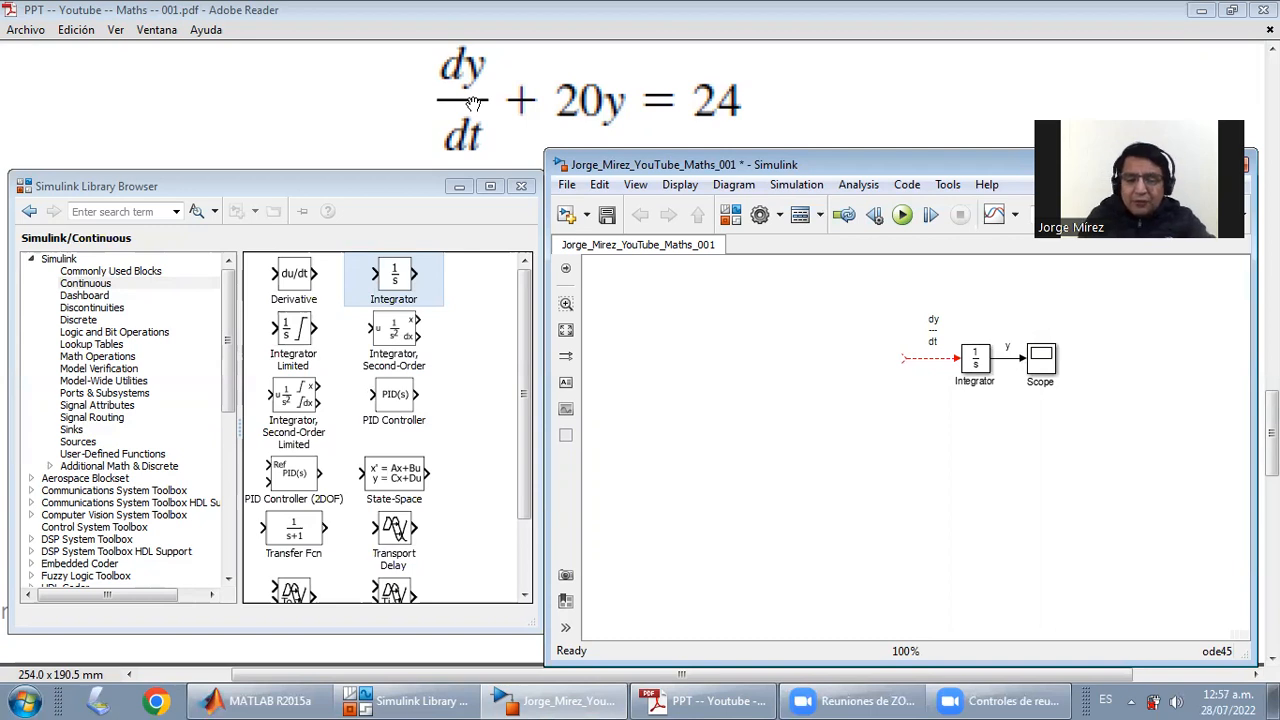
Write a three-line annotation above the blocks reading dy/dt = 24 - 20 y, with the right-hand side on the fraction-bar line
click(933, 338)
click(857, 298)
double_click(811, 280)
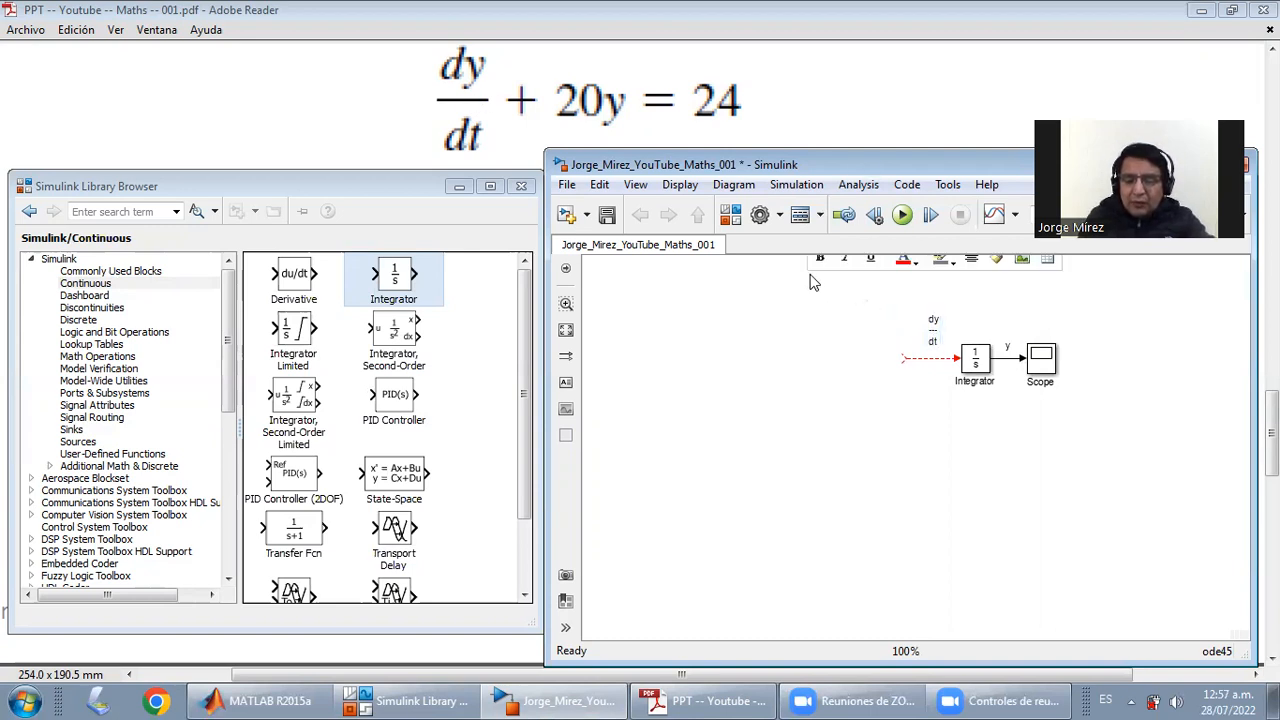
text(dy)
key(Return)
text(--)
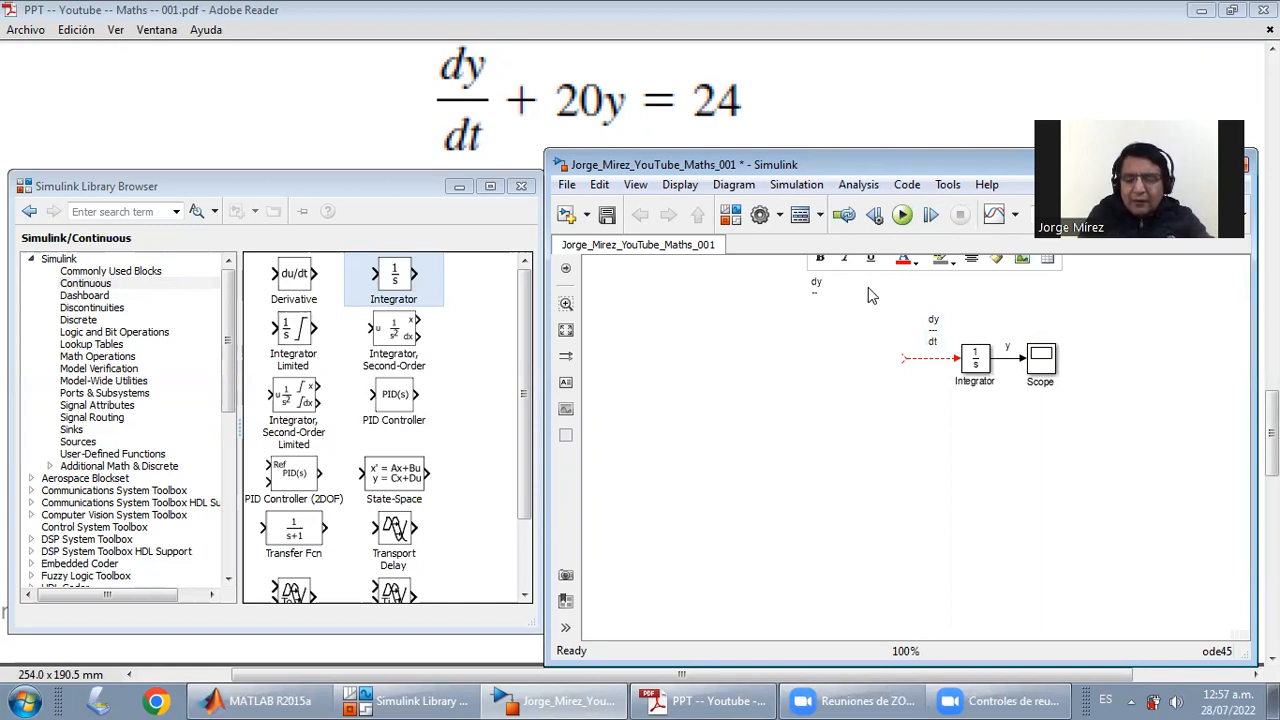
key(Return)
text(dt)
key(Up)
text(=)
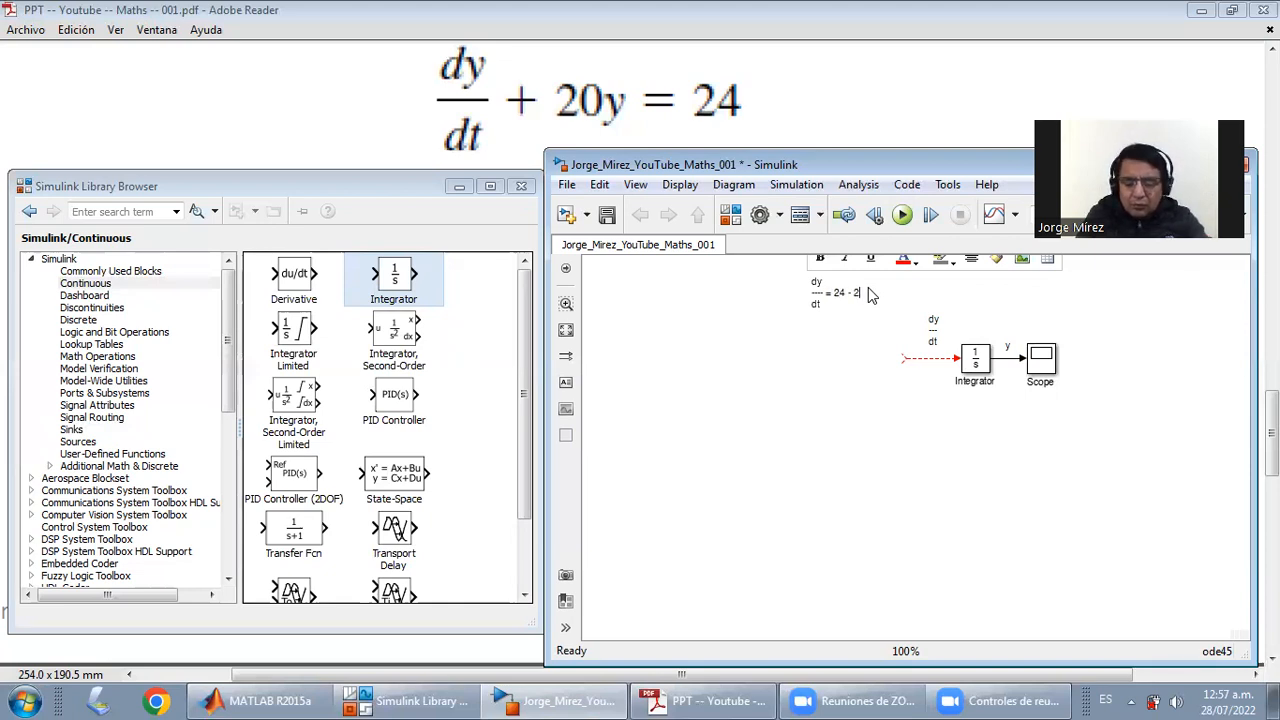
click(883, 395)
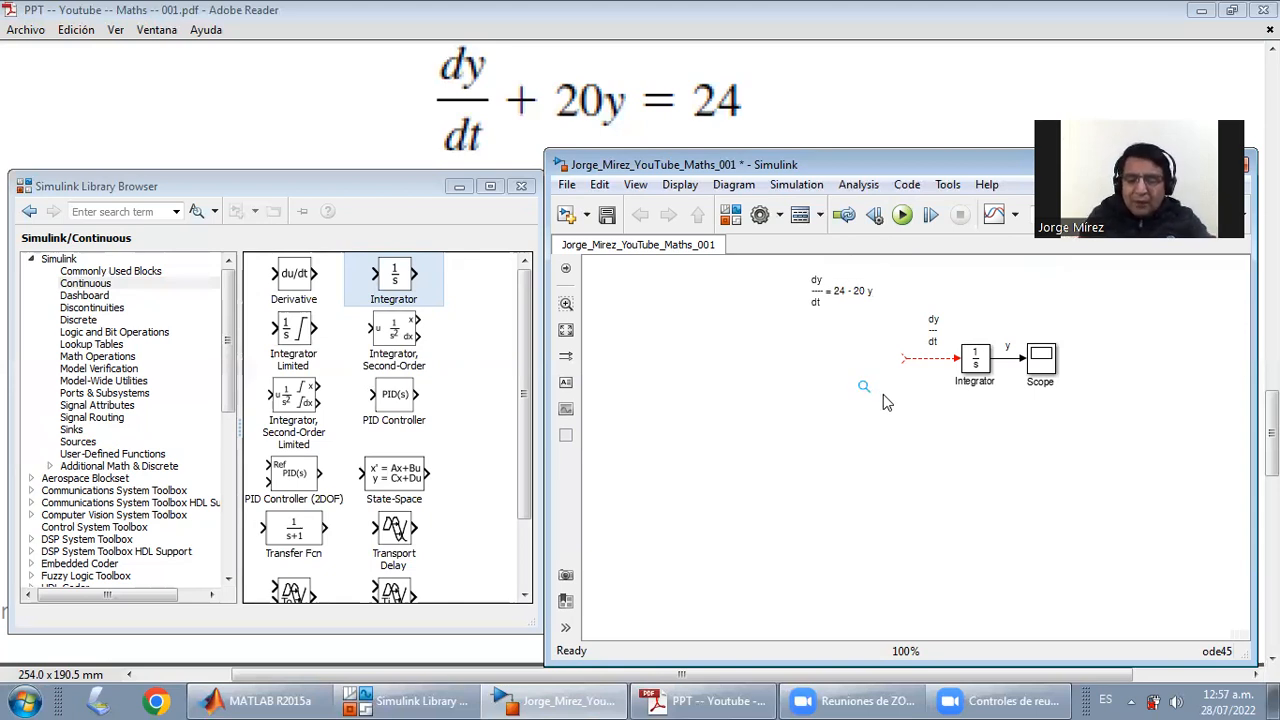
Shift the Integrator, Scope and dy/dt annotation slightly down and left, away from the equation annotation
drag(896, 300, 1060, 421)
drag(1045, 373, 1035, 396)
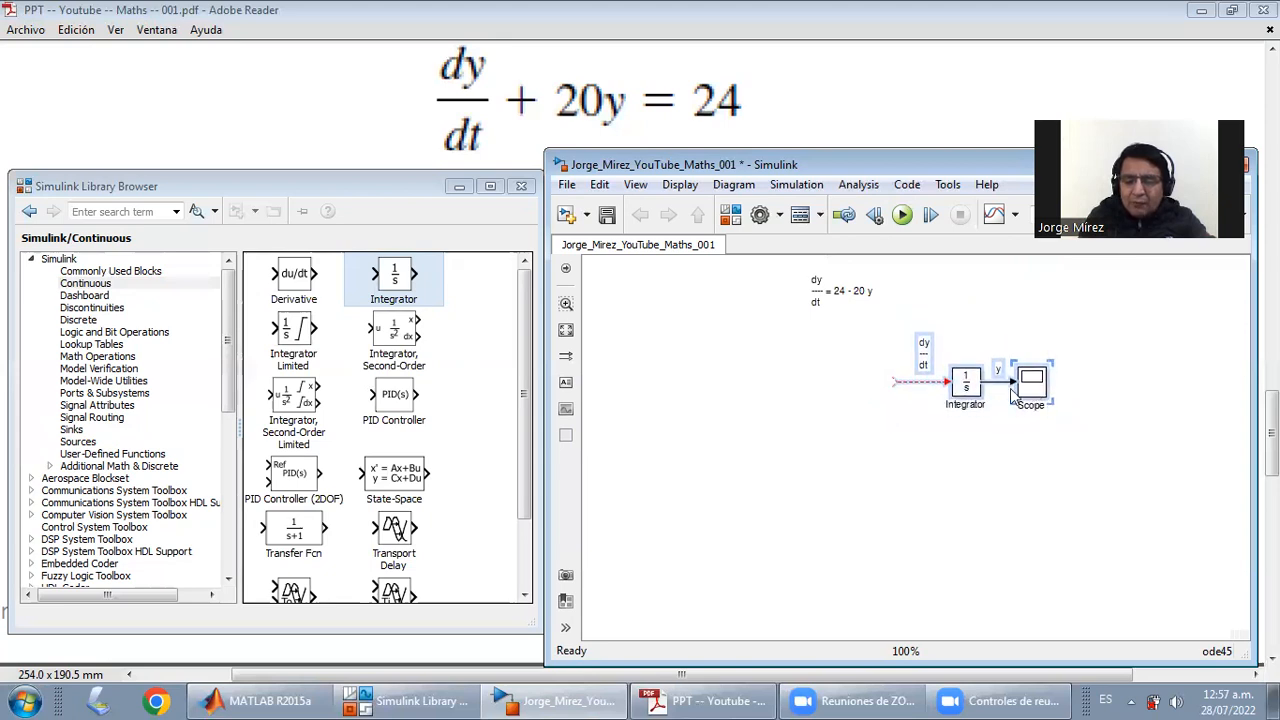
click(783, 379)
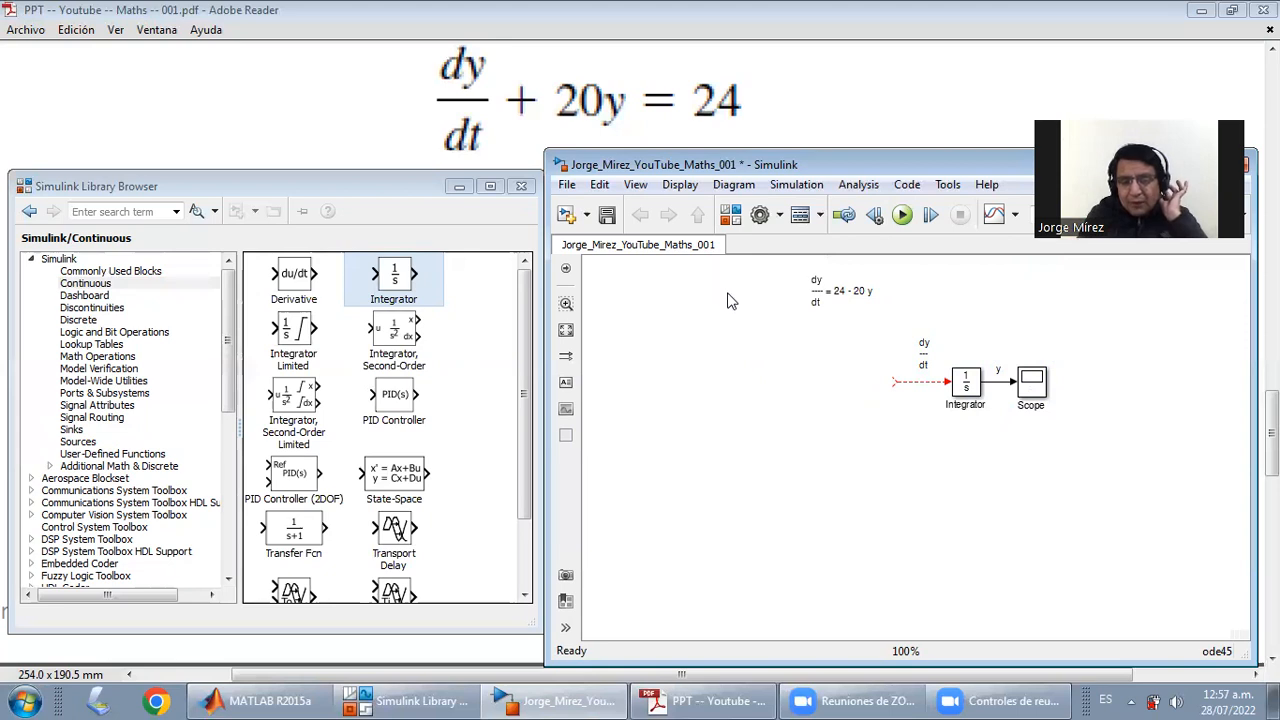
click(845, 296)
click(868, 334)
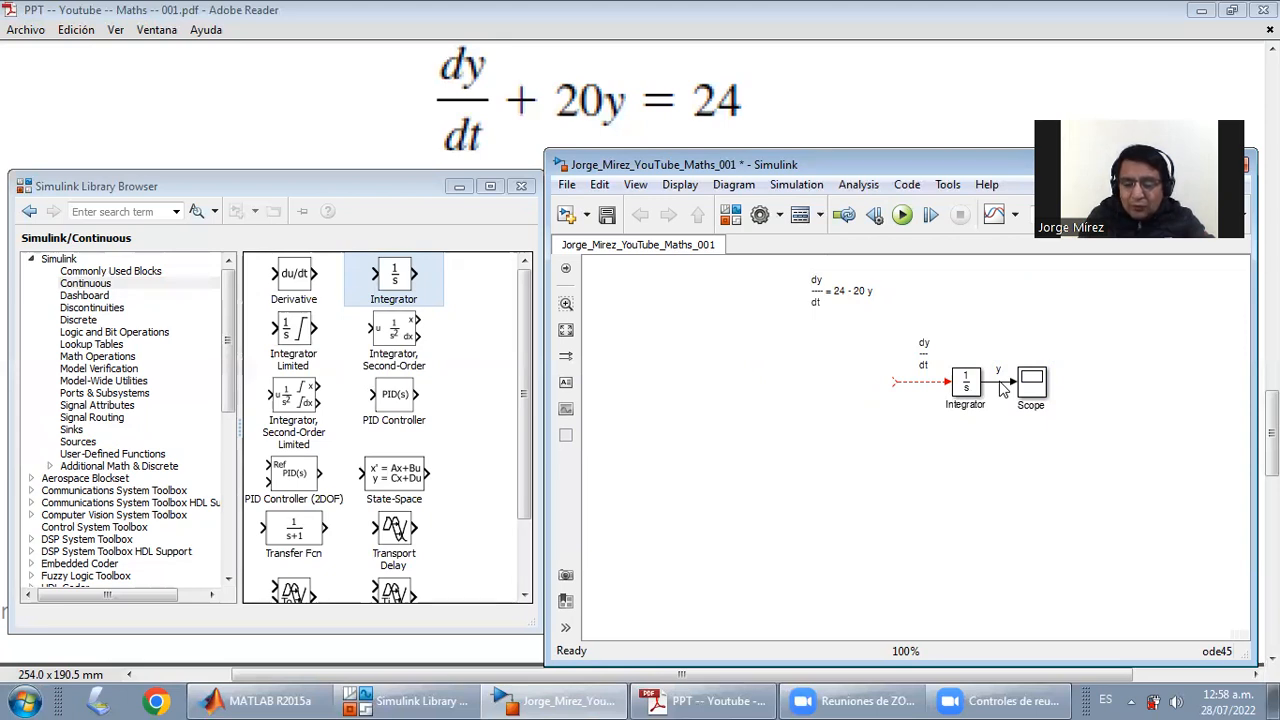
click(873, 302)
click(802, 310)
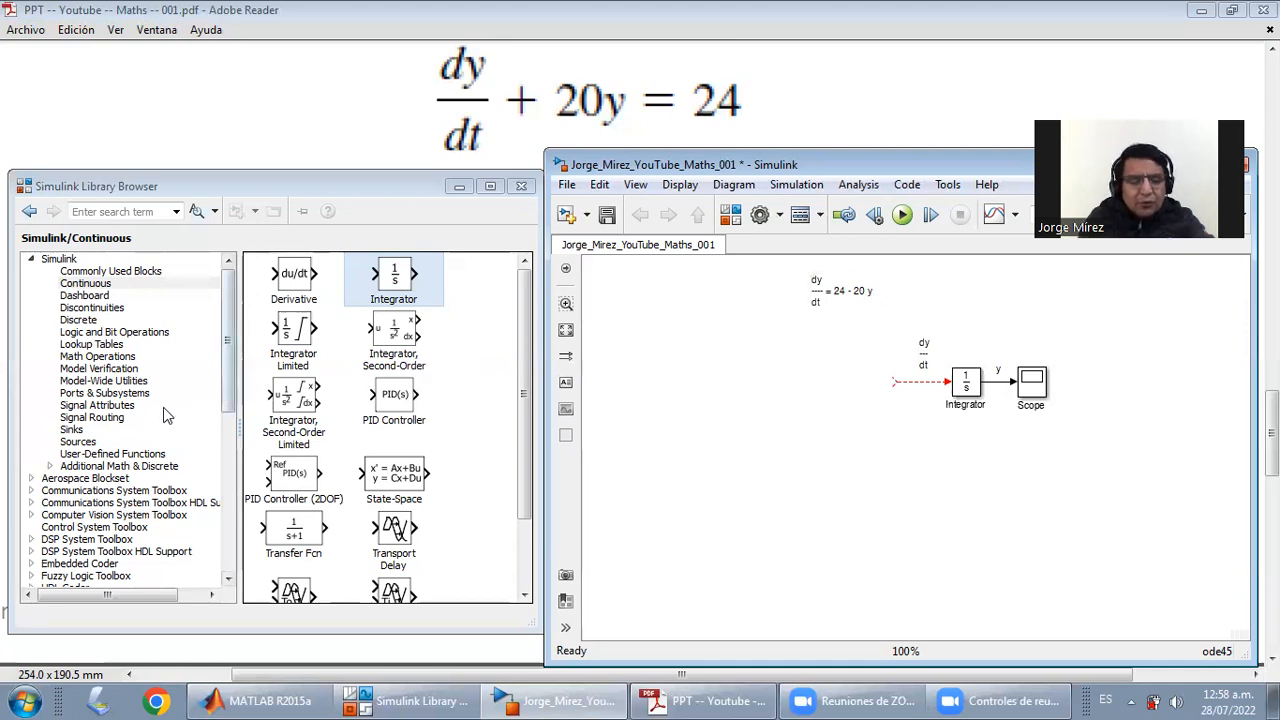
Add a Constant block from the Sources library below the equation, set its value to 24, and open the Math Operations library
click(74, 430)
click(80, 442)
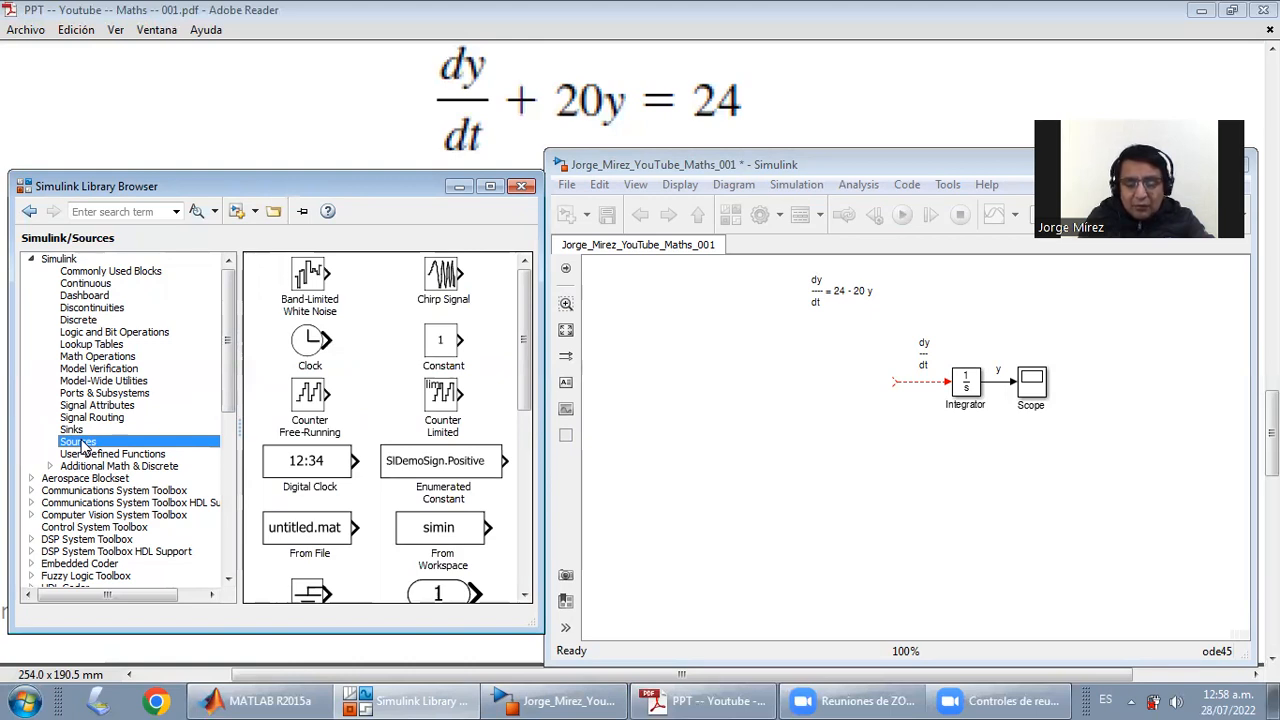
drag(445, 345, 746, 336)
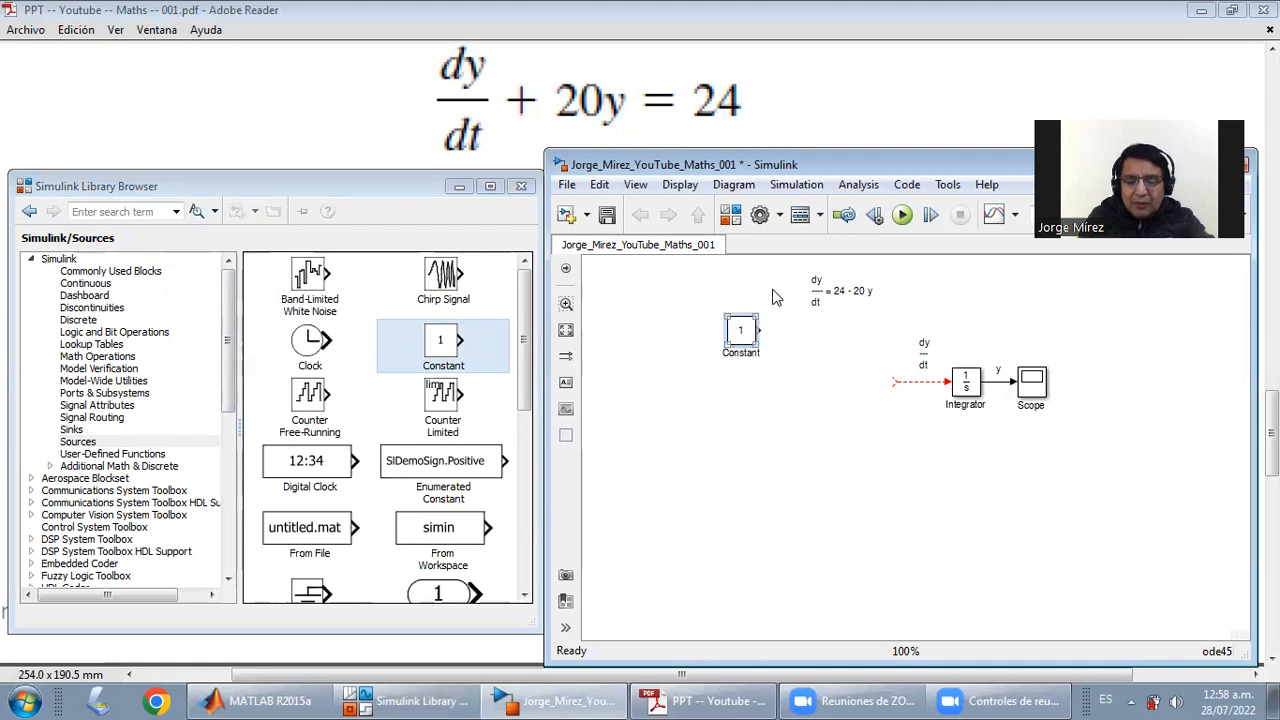
drag(744, 337, 764, 350)
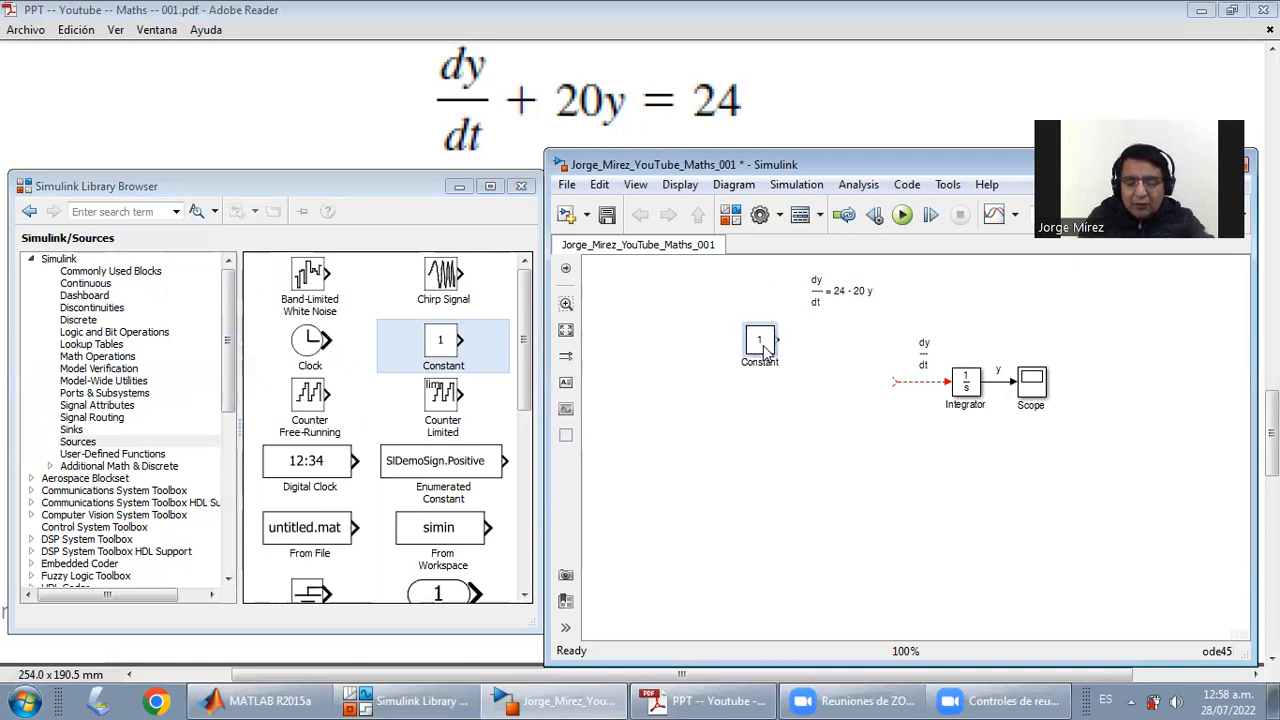
double_click(764, 348)
click(769, 420)
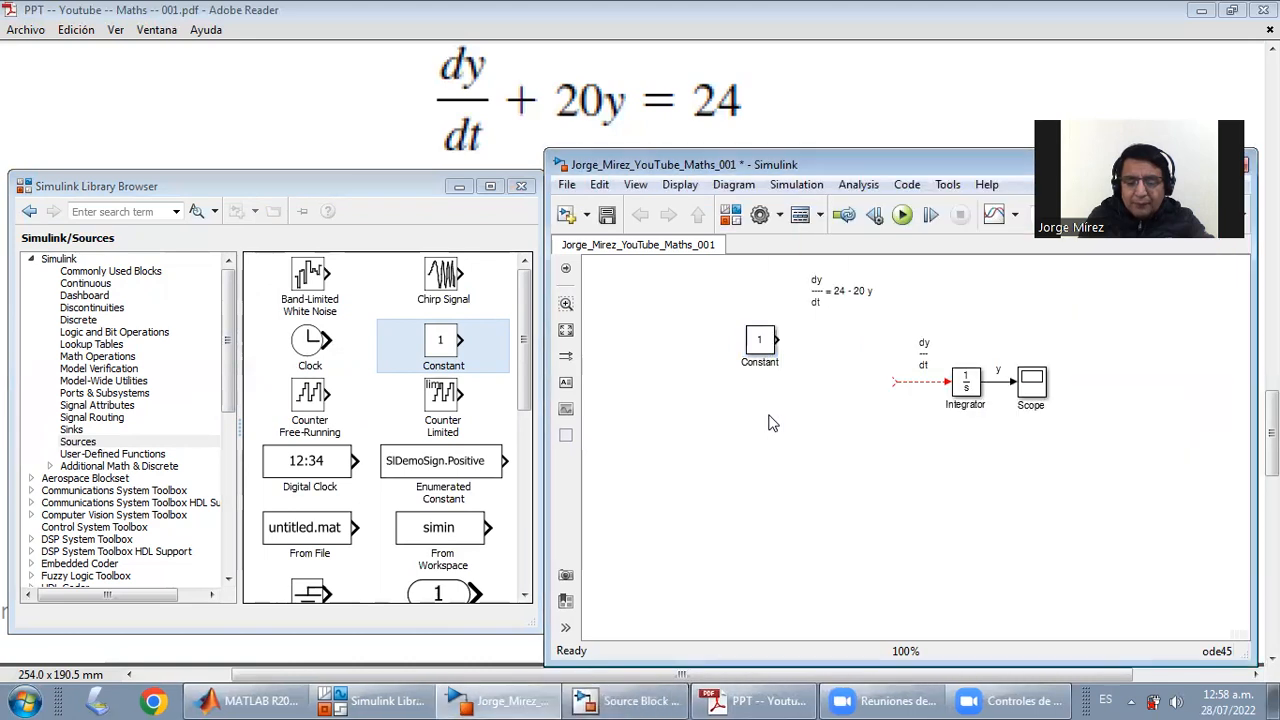
double_click(764, 348)
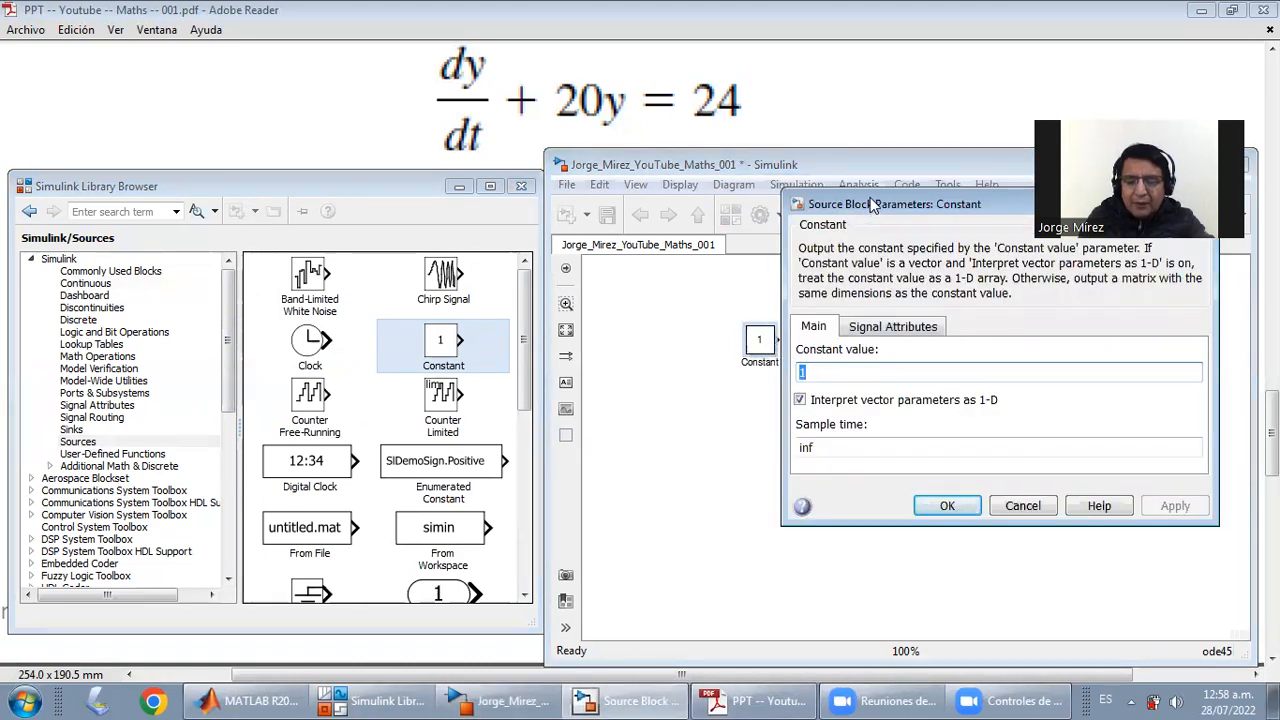
drag(868, 203, 414, 238)
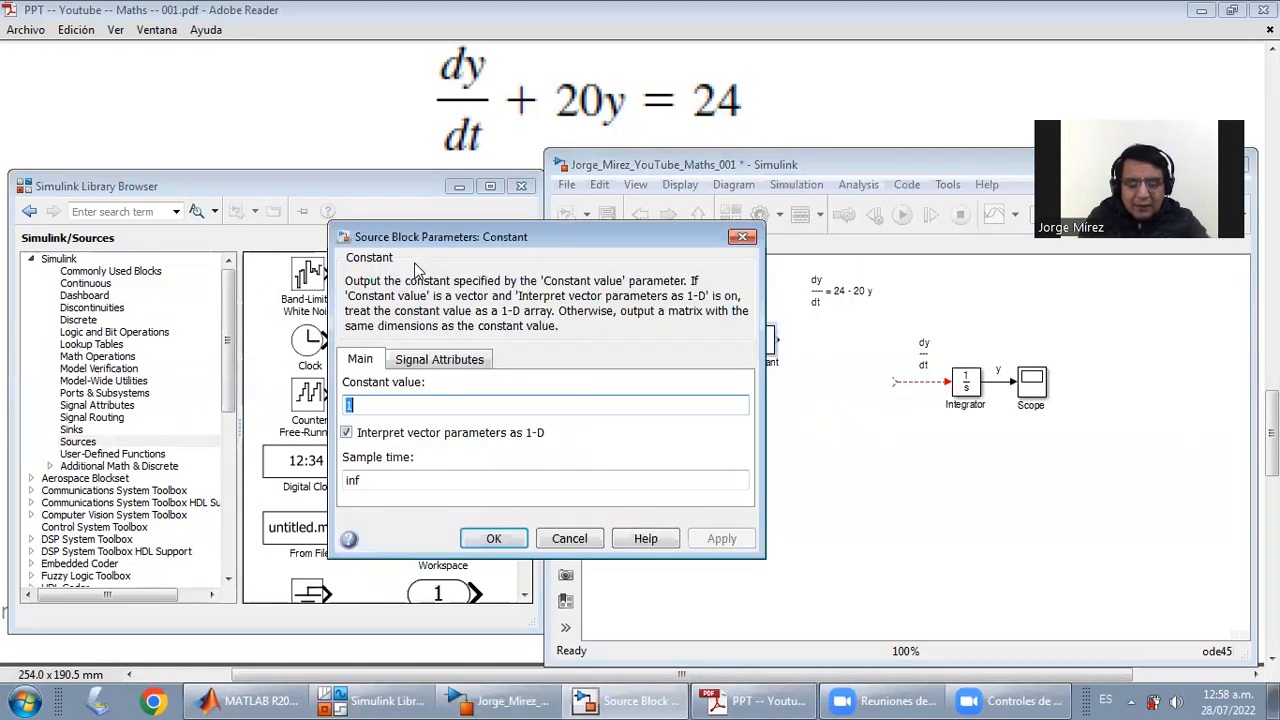
text(24)
click(493, 538)
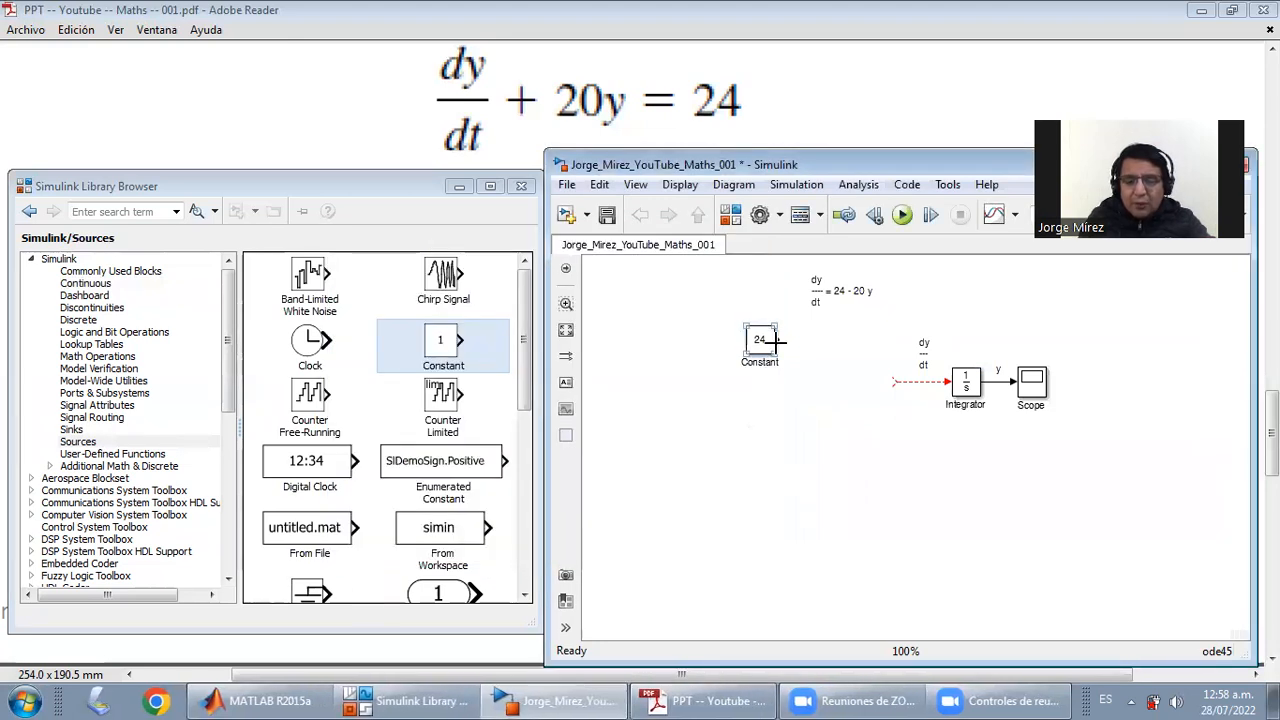
click(846, 308)
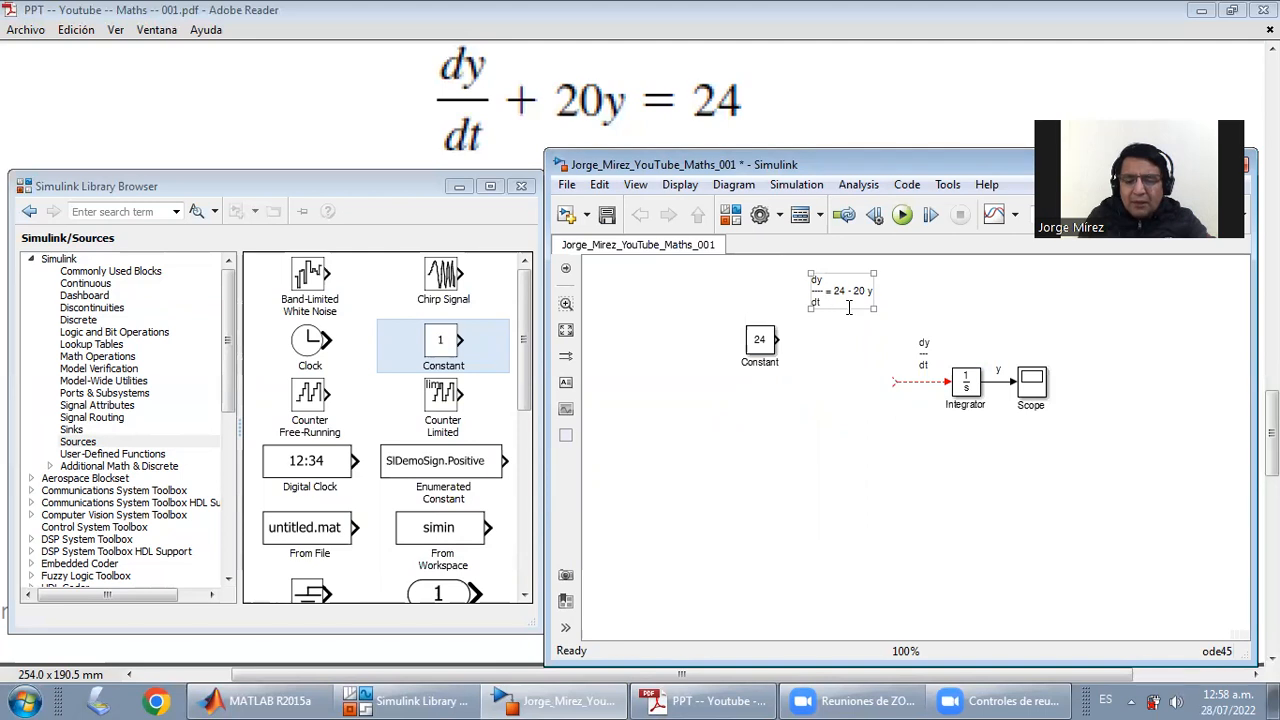
click(857, 338)
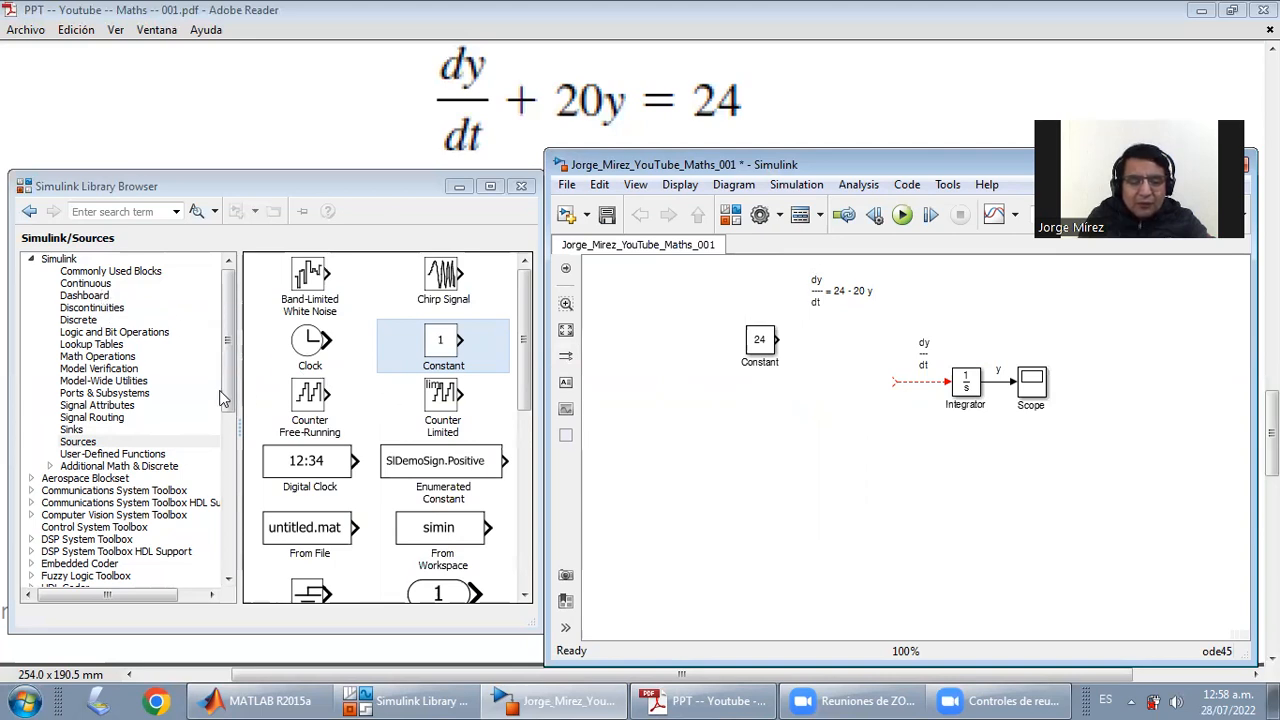
click(113, 358)
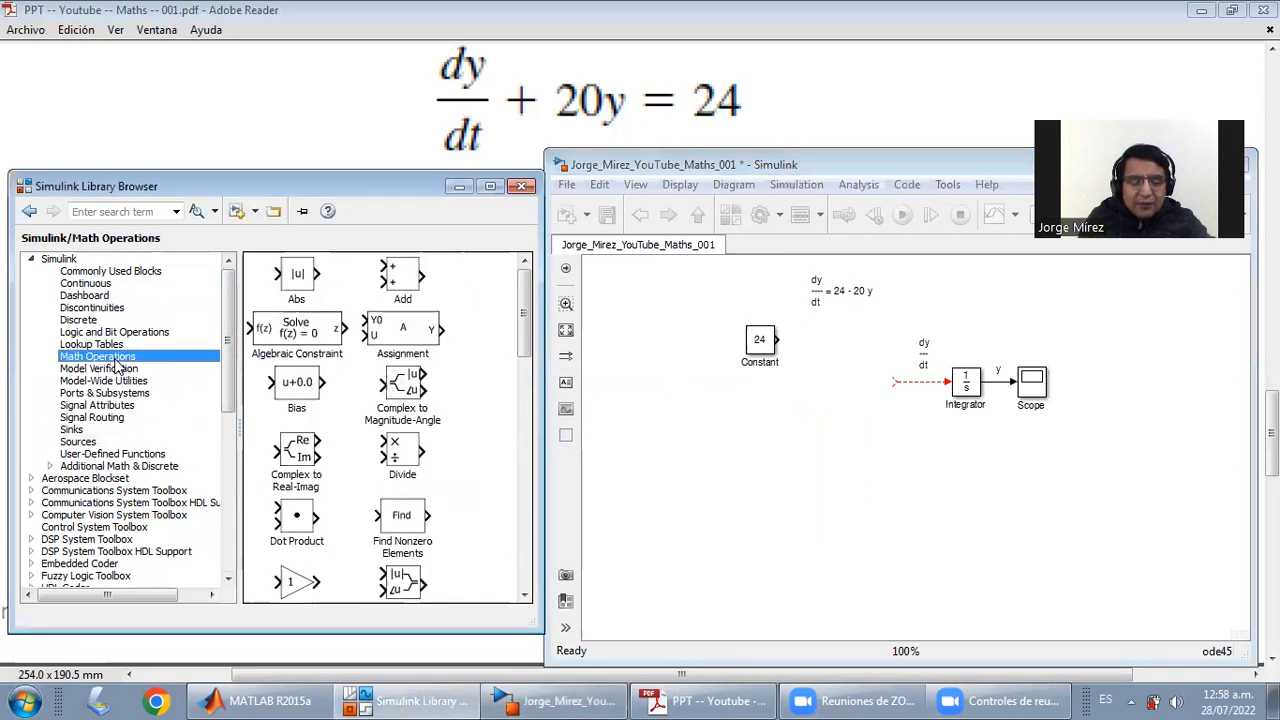
drag(403, 282, 826, 374)
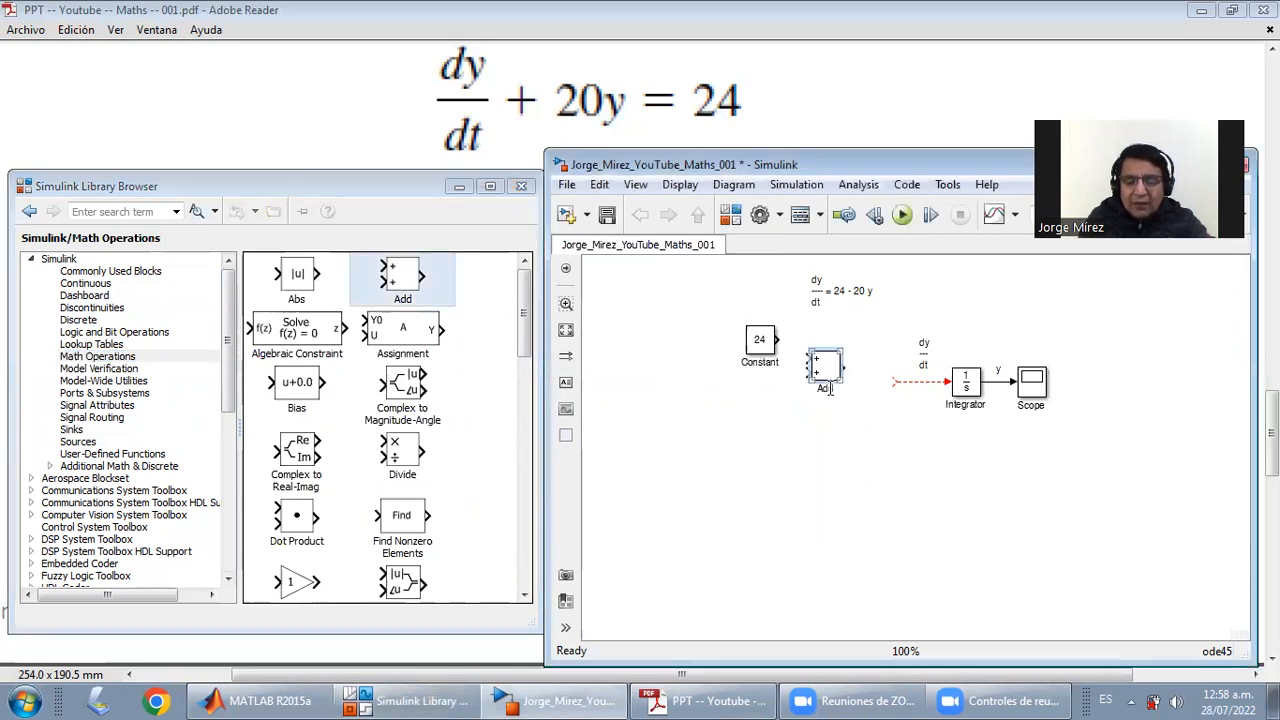
key(Delete)
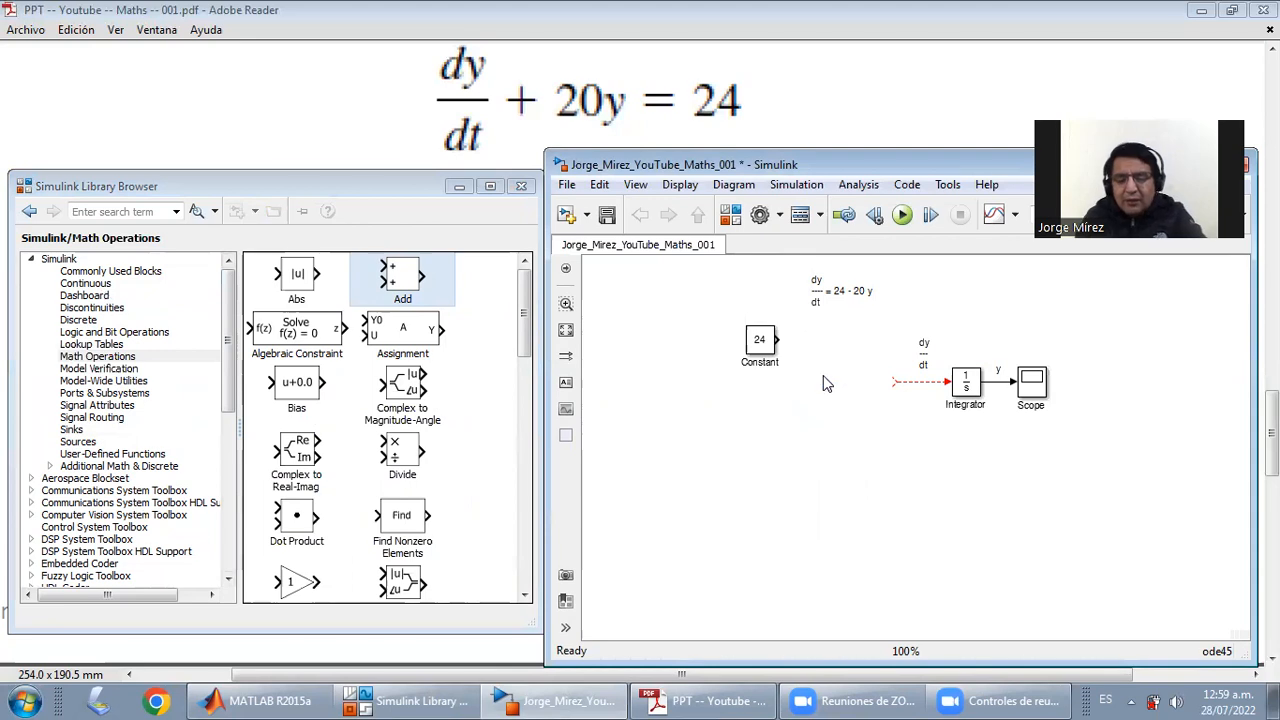
drag(405, 458, 842, 374)
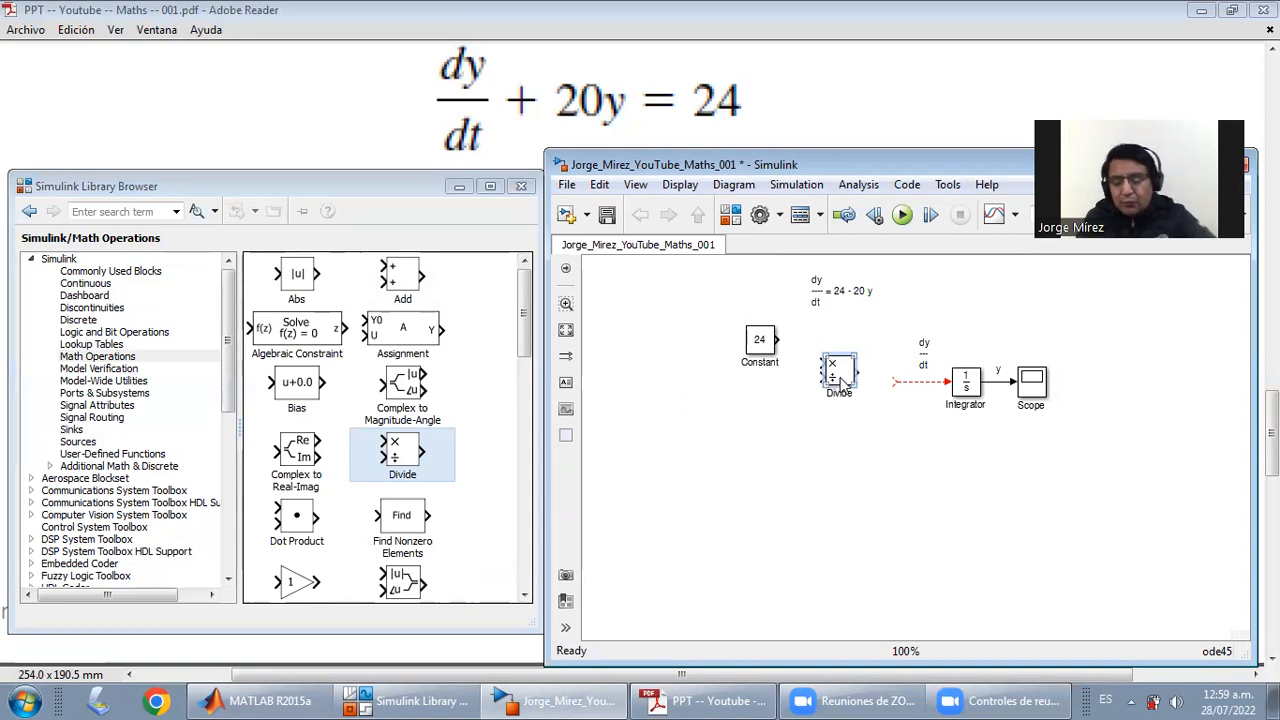
key(Delete)
click(859, 310)
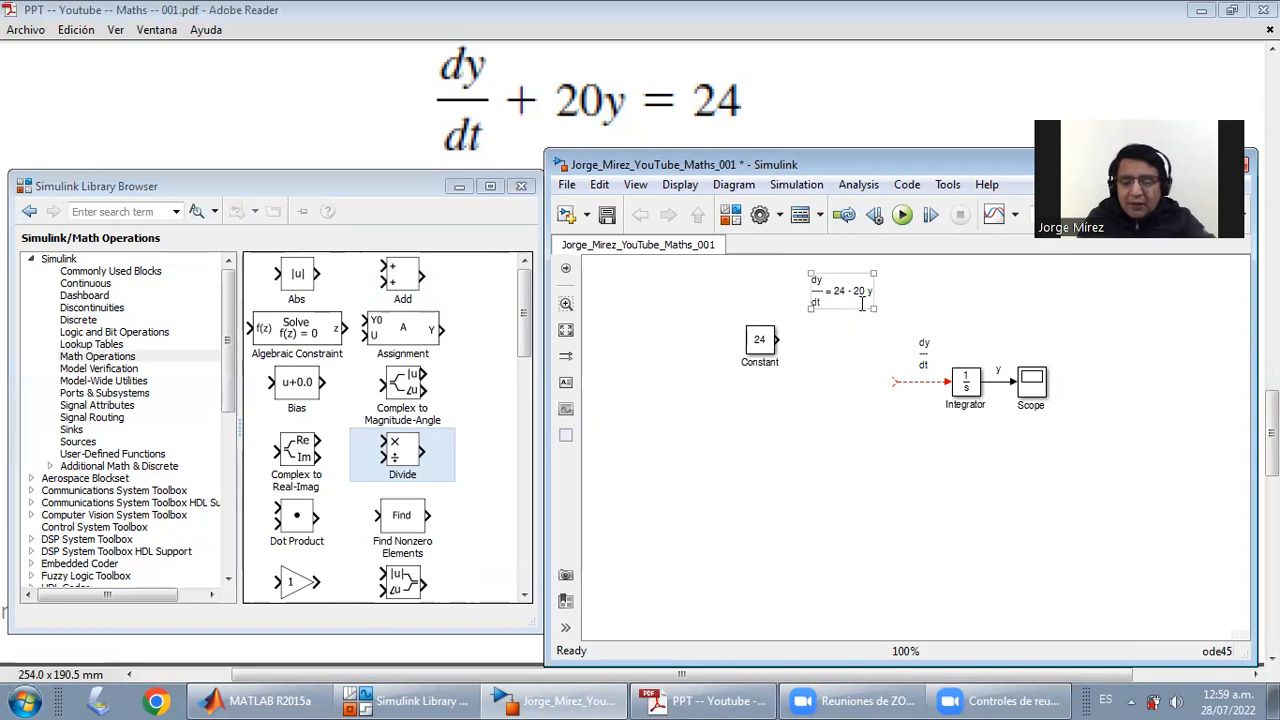
click(825, 322)
Place a heightened Add block with its first input fed by the 24 Constant, and set its list of signs to +-
mouse_move(402, 276)
mouse_down()
mouse_move(856, 343)
mouse_move(817, 372)
mouse_move(826, 358)
mouse_up()
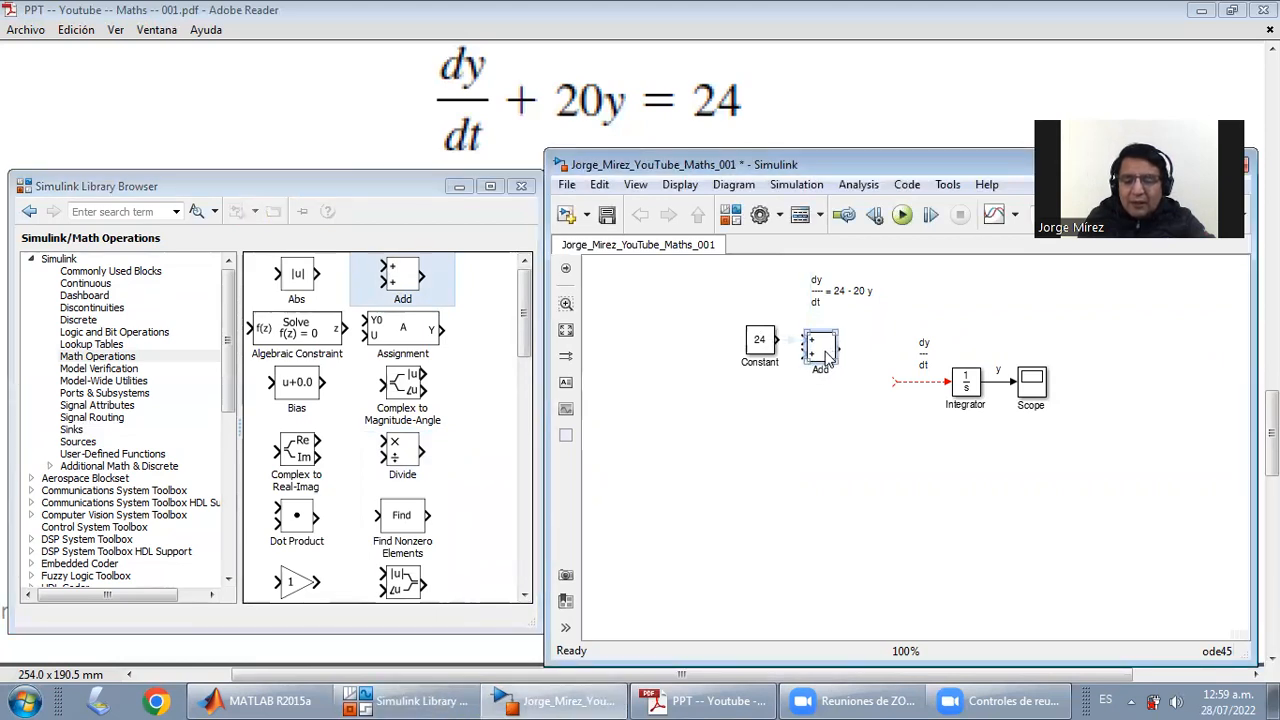
drag(835, 360, 843, 392)
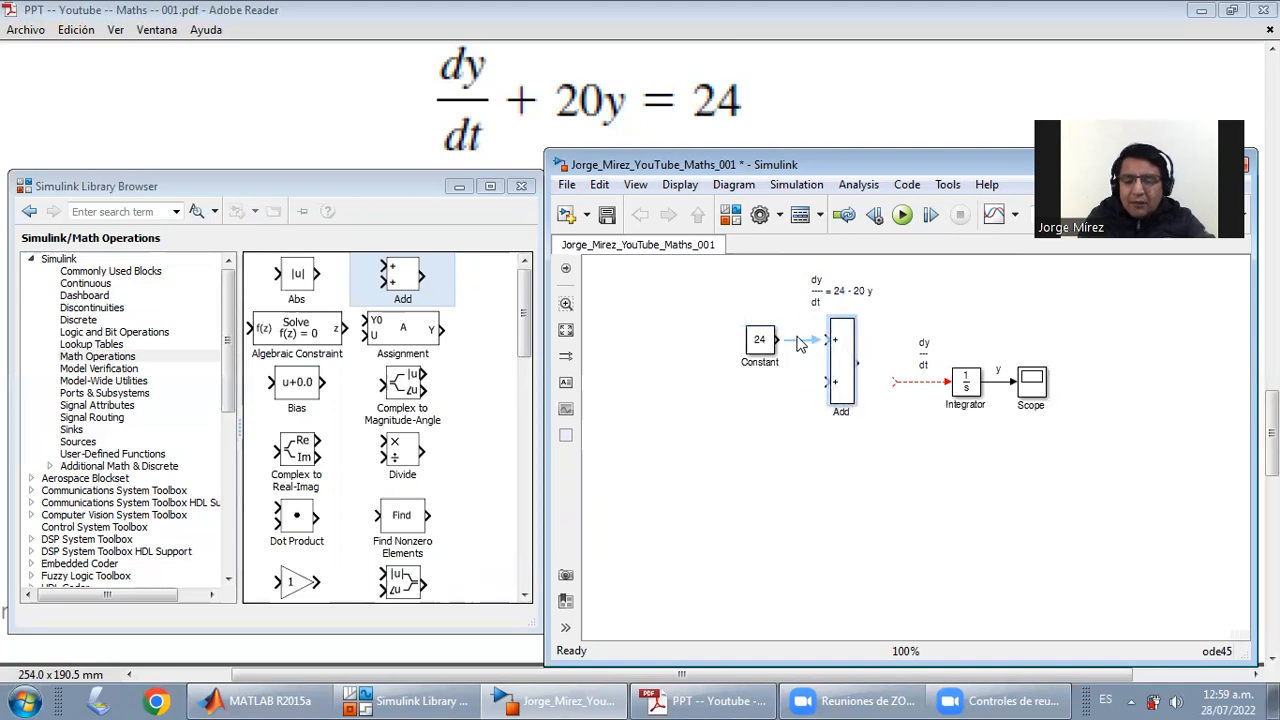
double_click(842, 395)
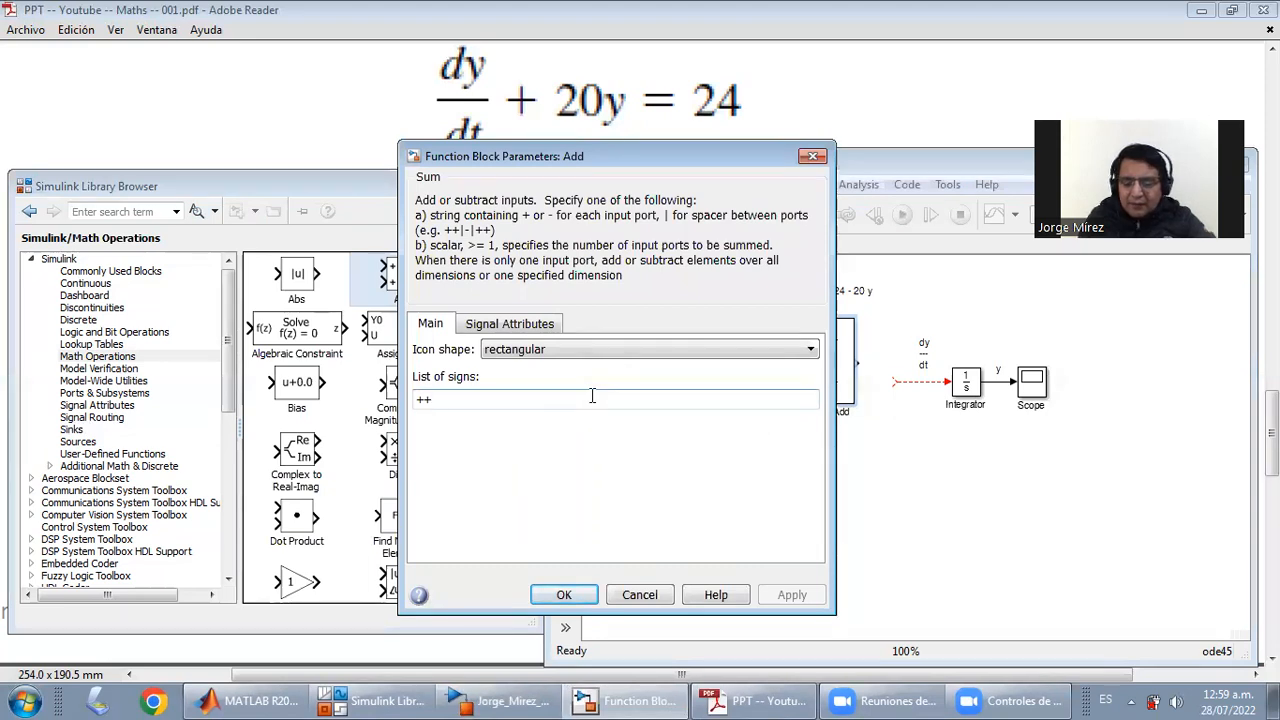
key(BackSpace)
text(-)
key(Return)
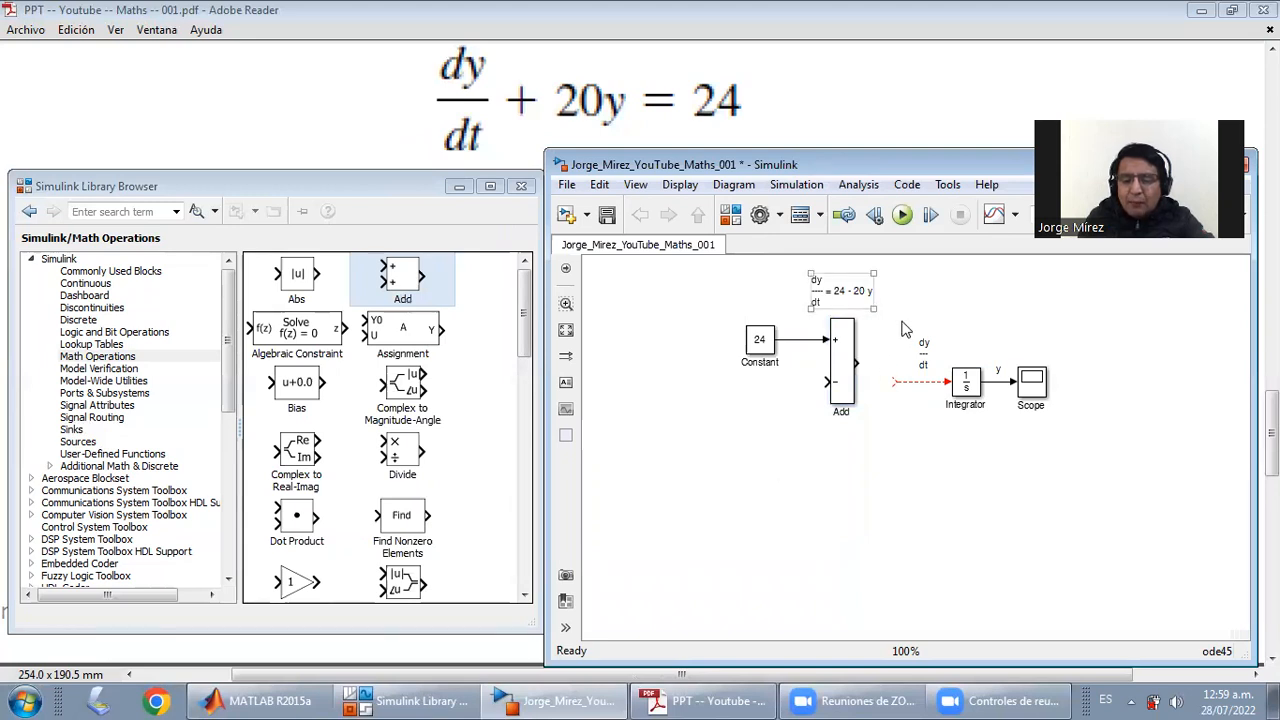
click(978, 392)
click(992, 400)
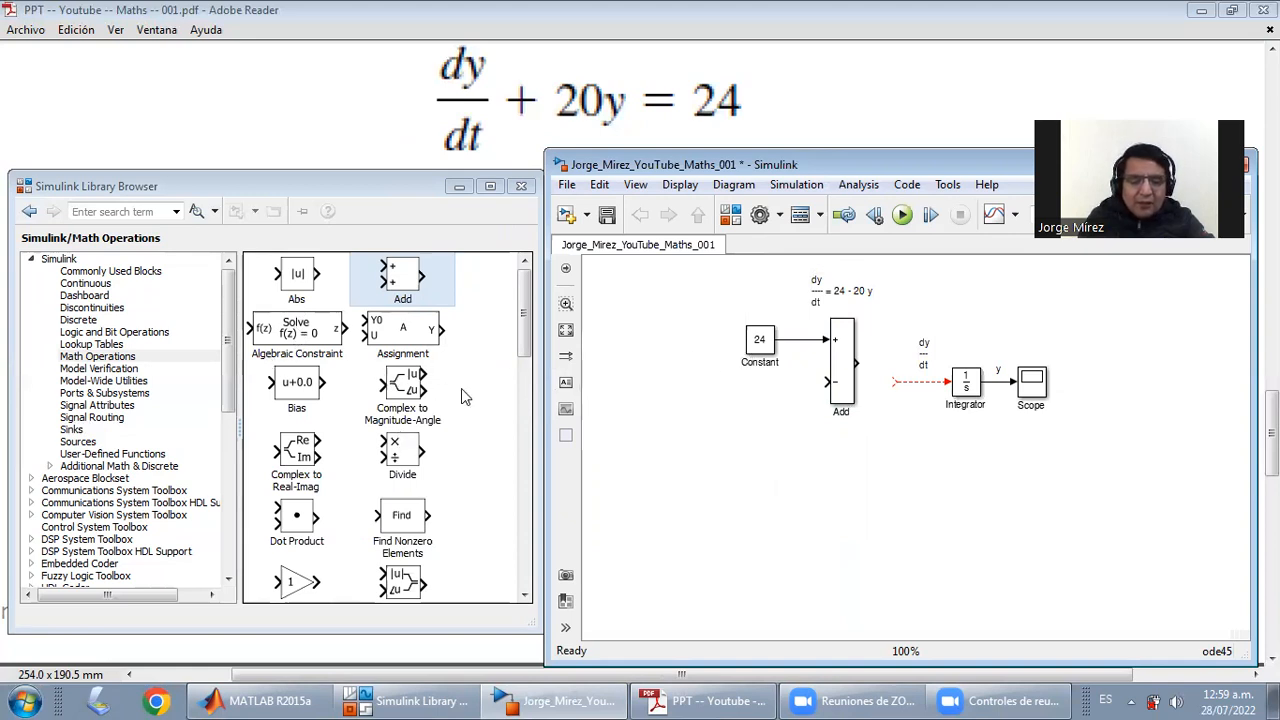
Add a second Constant block from the Sources library below the 24 Constant and set its value to 20
click(86, 442)
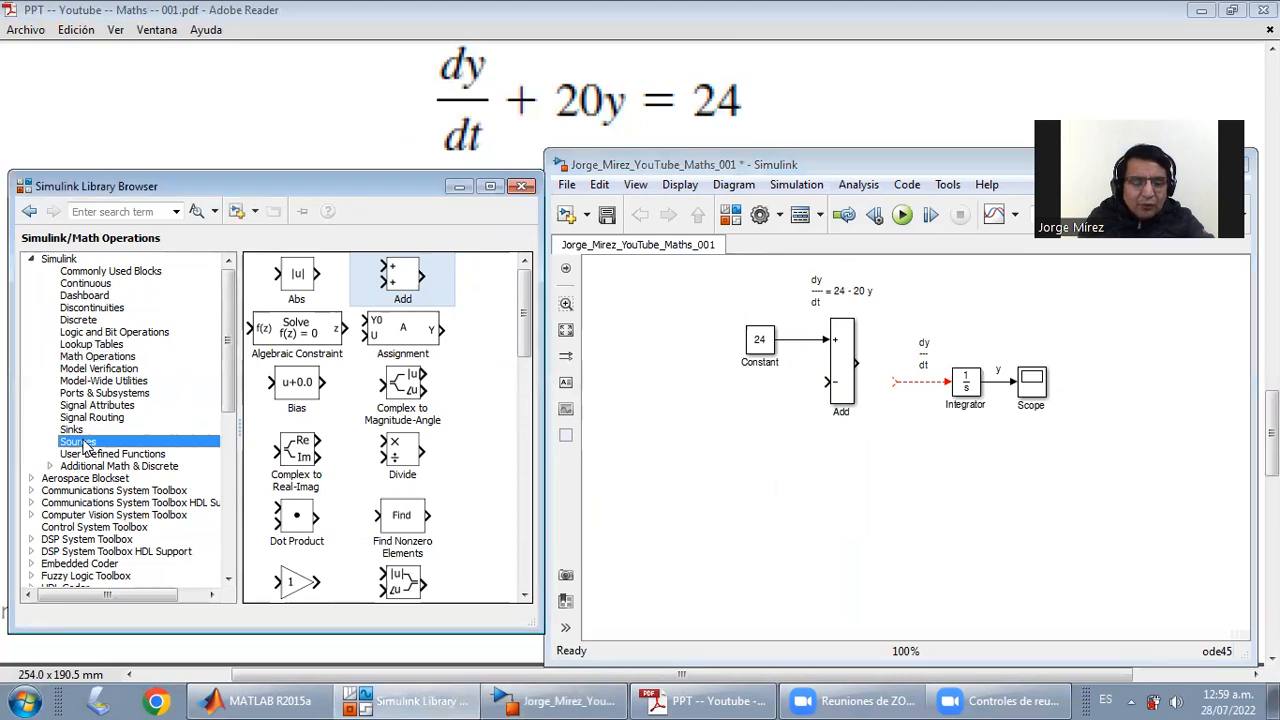
drag(428, 348, 717, 401)
double_click(717, 390)
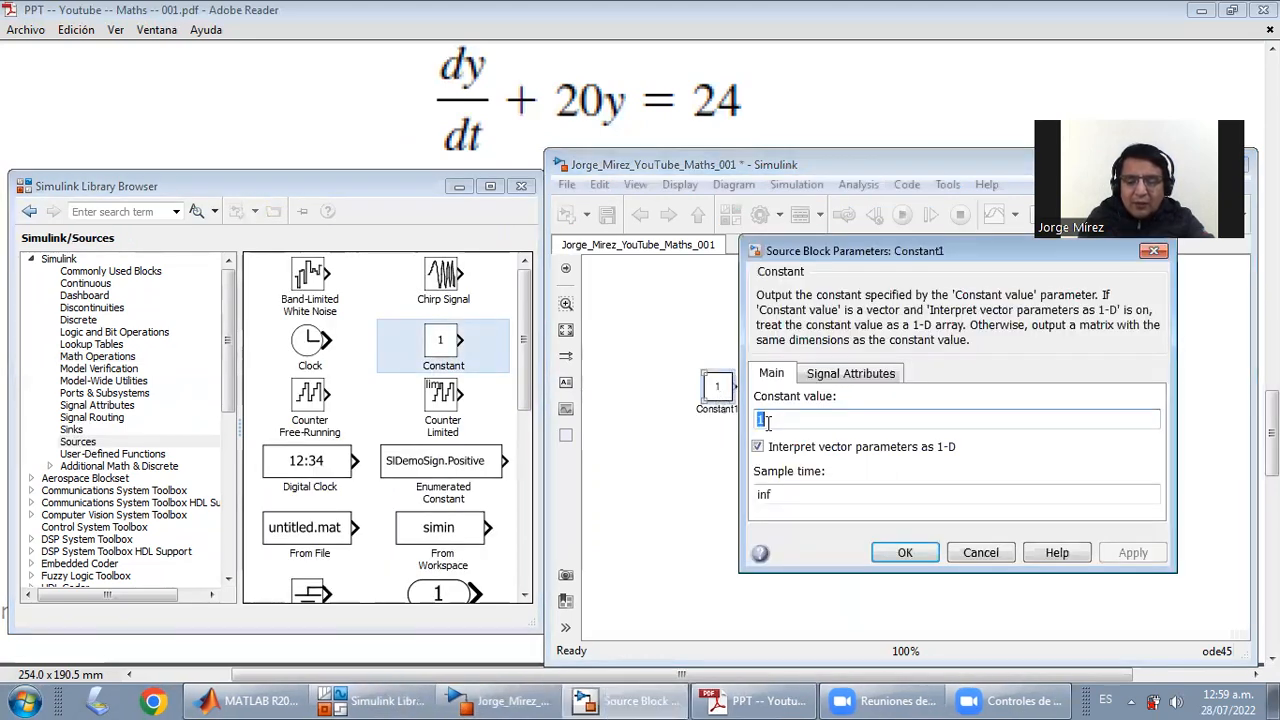
text(20)
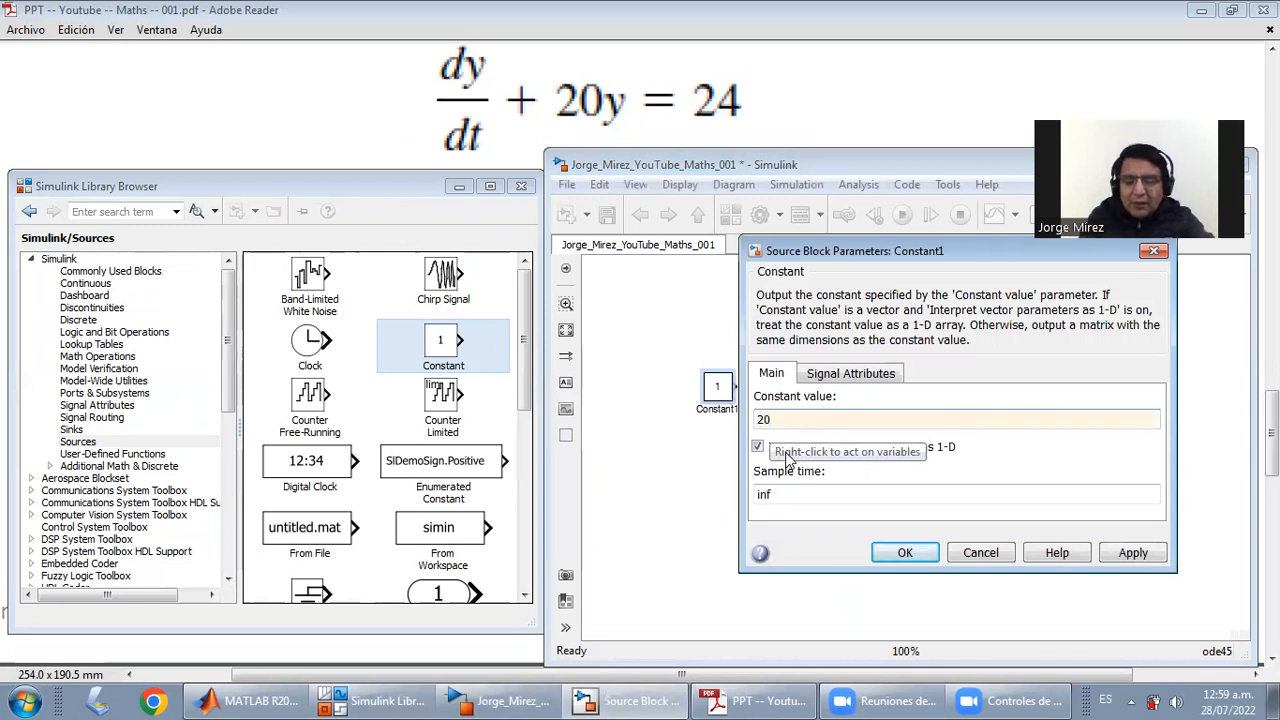
click(904, 553)
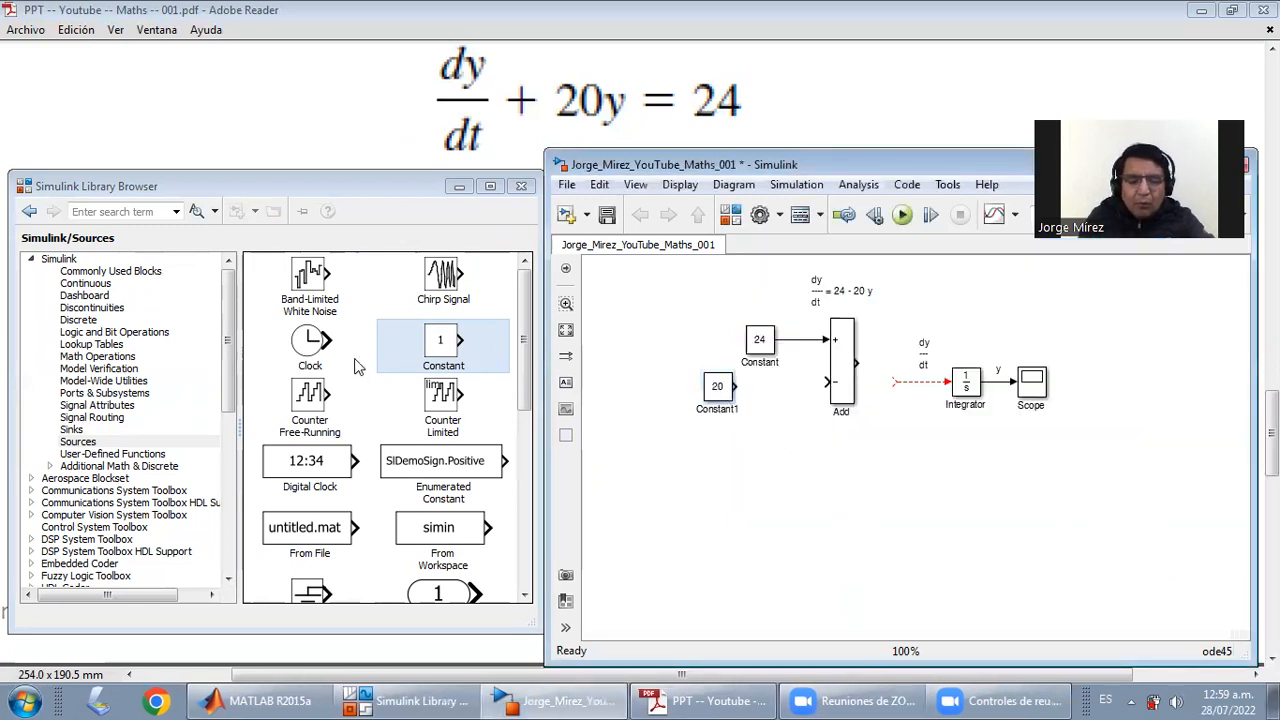
Place a Divide block from the Math Operations library between the 20 Constant and Add, with its first input fed by the 20 Constant
click(98, 356)
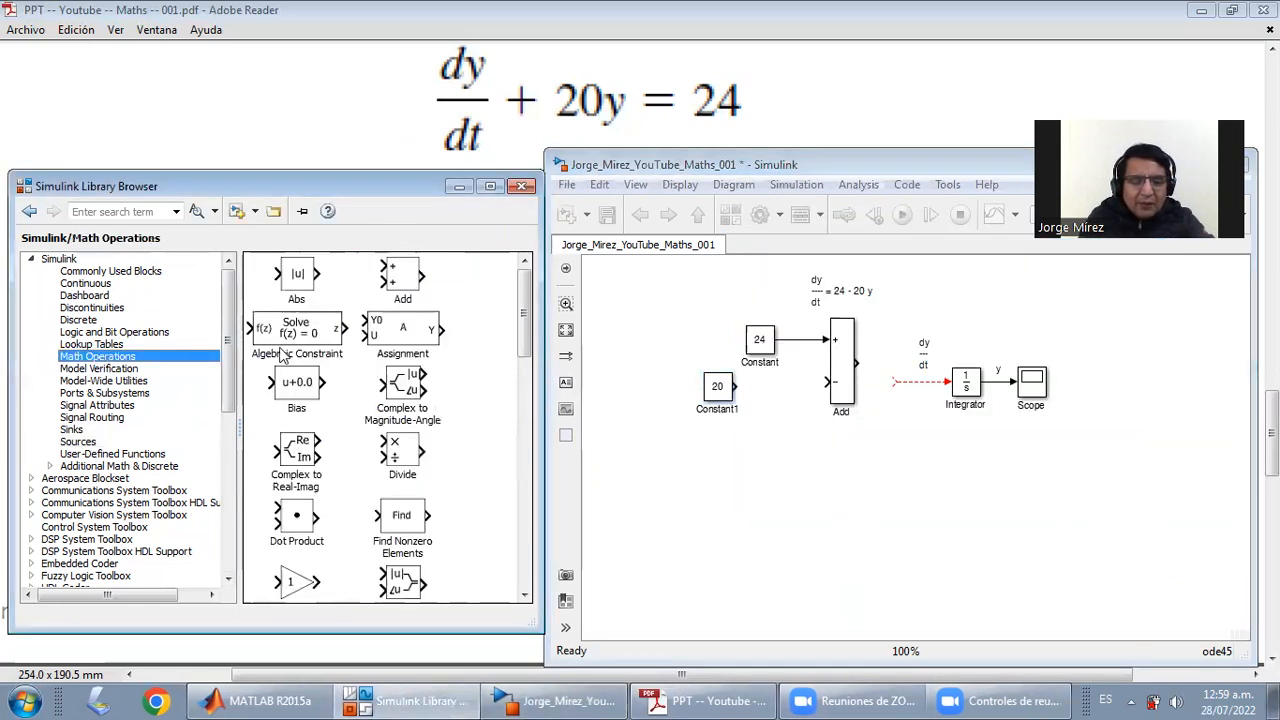
mouse_move(410, 281)
mouse_down()
mouse_move(800, 408)
mouse_move(393, 268)
mouse_up()
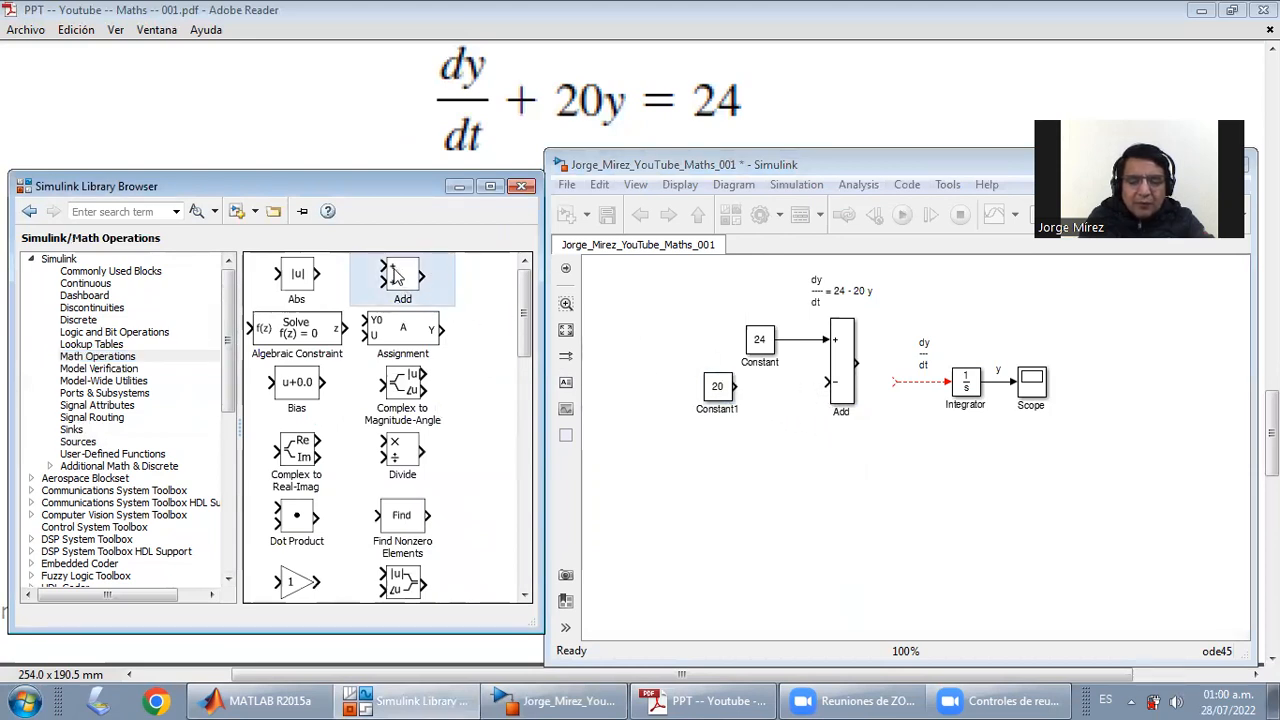
drag(391, 449, 684, 395)
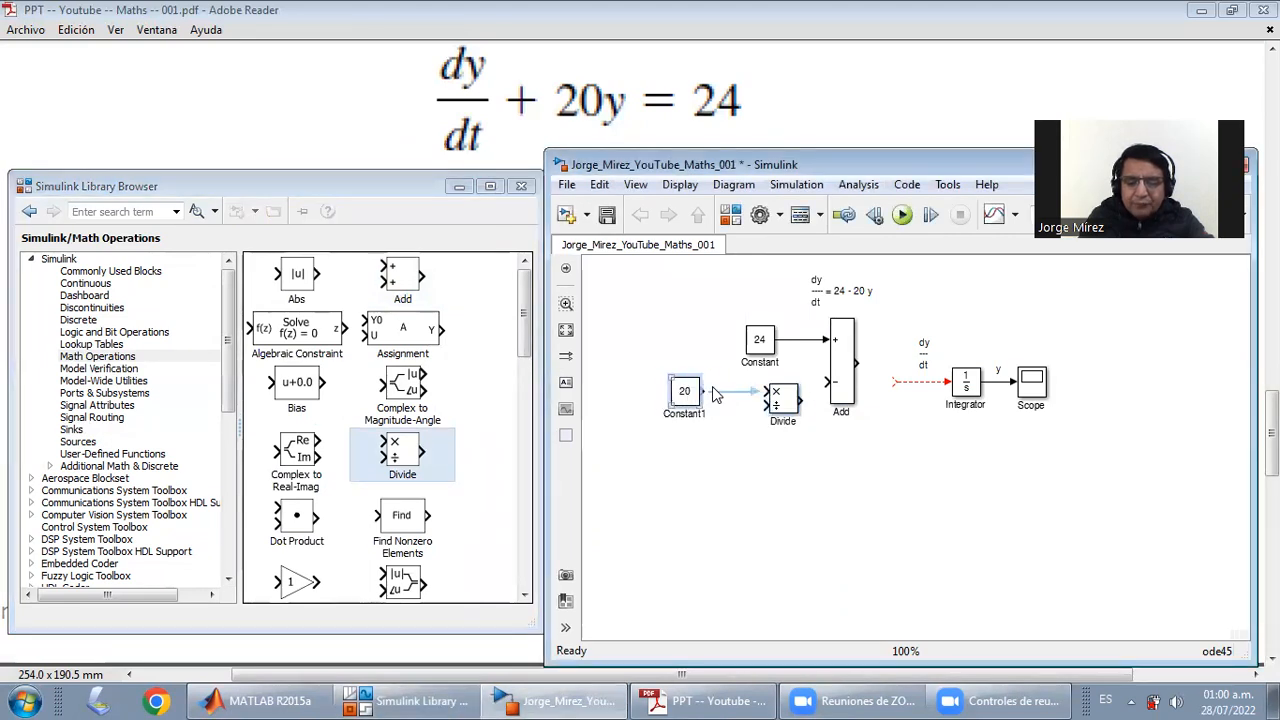
drag(783, 414, 762, 418)
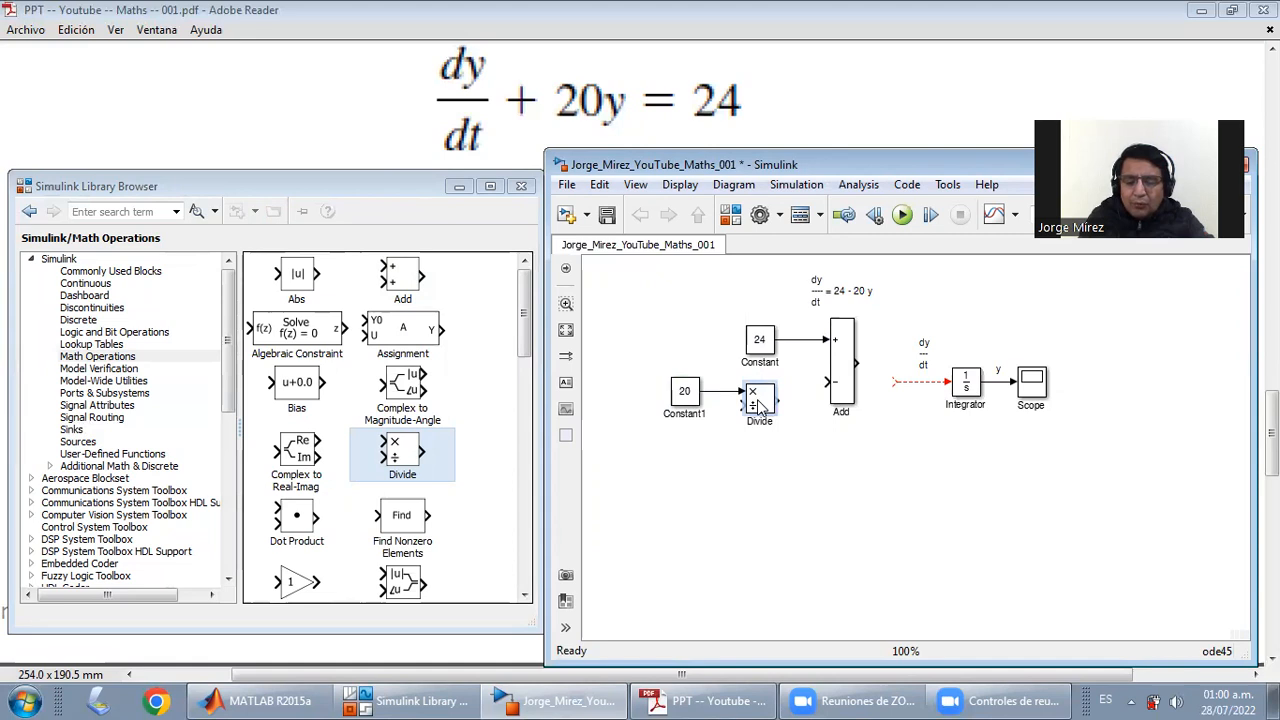
Set the Divide block's number of inputs to ** so that it multiplies both of its inputs
double_click(759, 404)
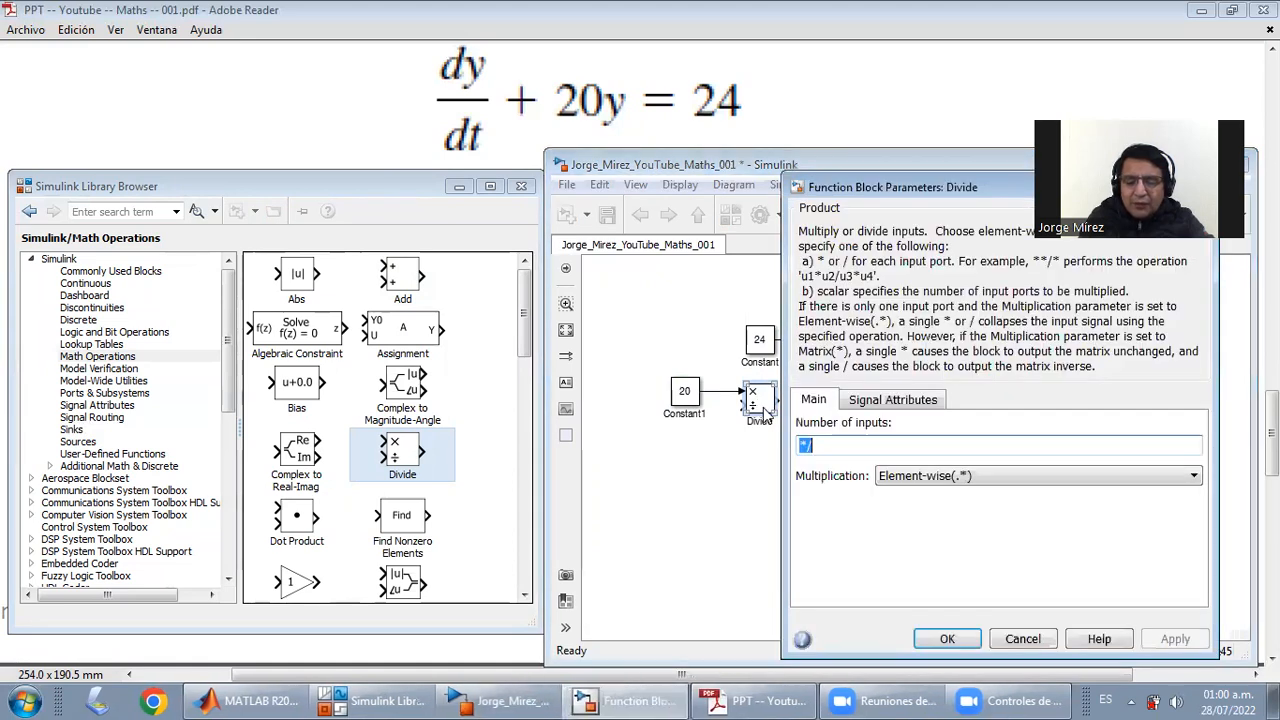
click(847, 445)
key(BackSpace)
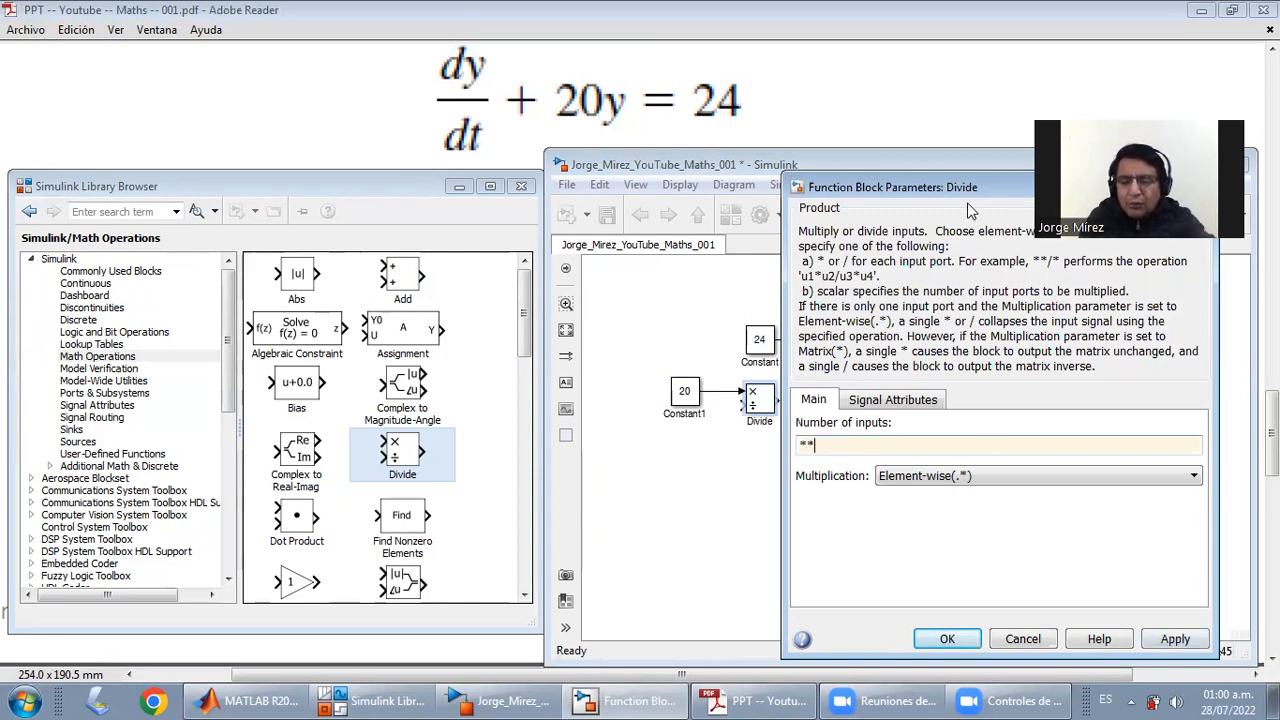
drag(956, 182, 956, 124)
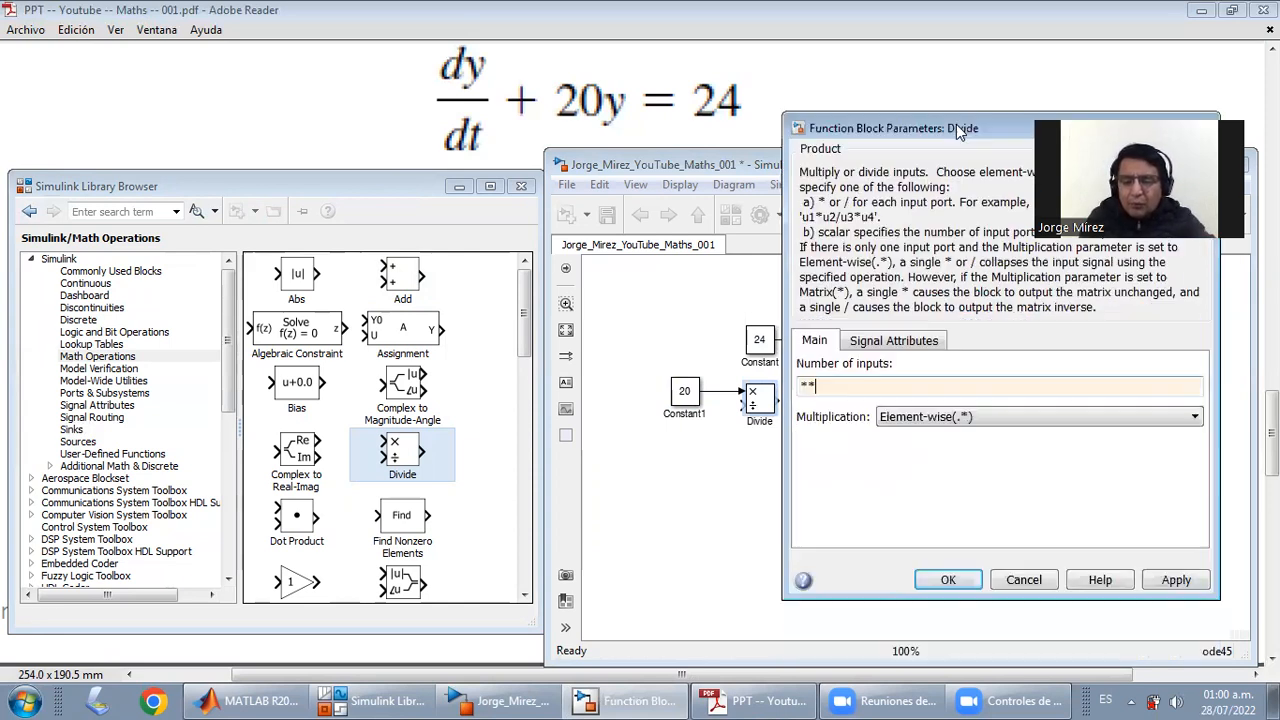
click(950, 580)
Wire y back to the Divide block's second input and its output to Add's minus input, narrowing the Add block slightly
mouse_move(721, 418)
mouse_down()
mouse_move(796, 444)
mouse_move(910, 432)
mouse_move(1002, 415)
mouse_move(1002, 381)
mouse_up()
drag(779, 399, 828, 382)
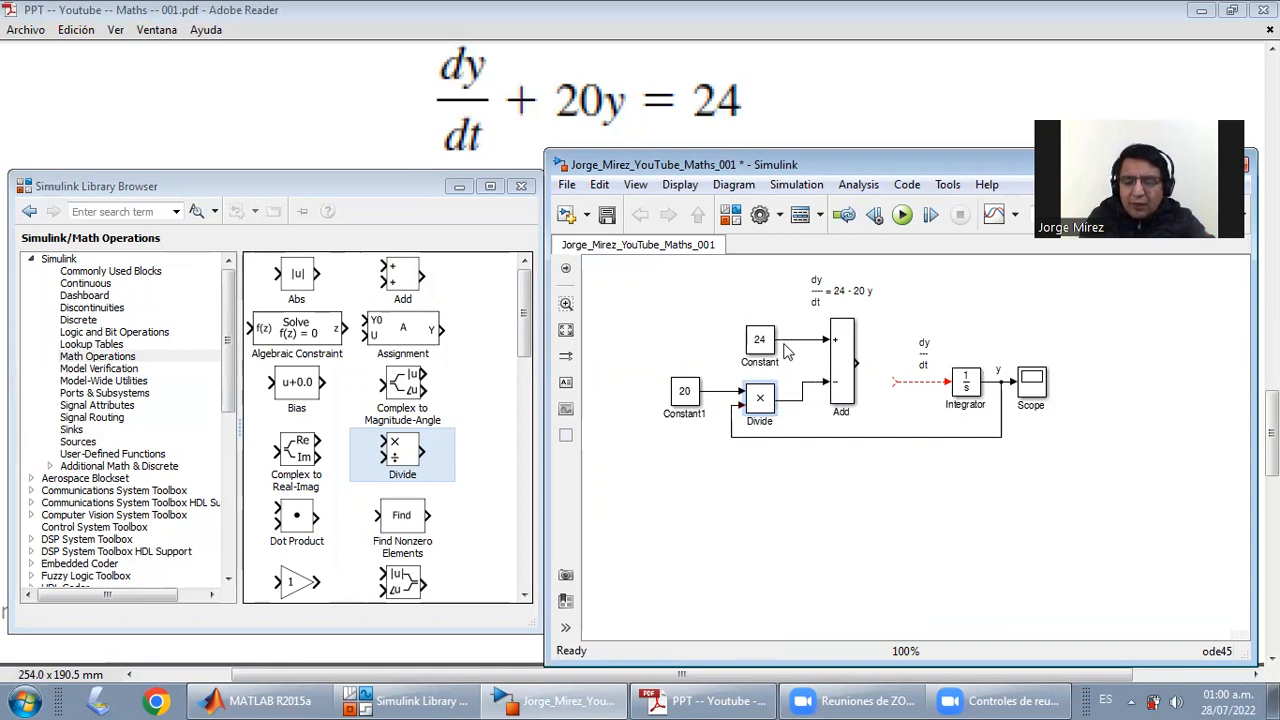
click(846, 385)
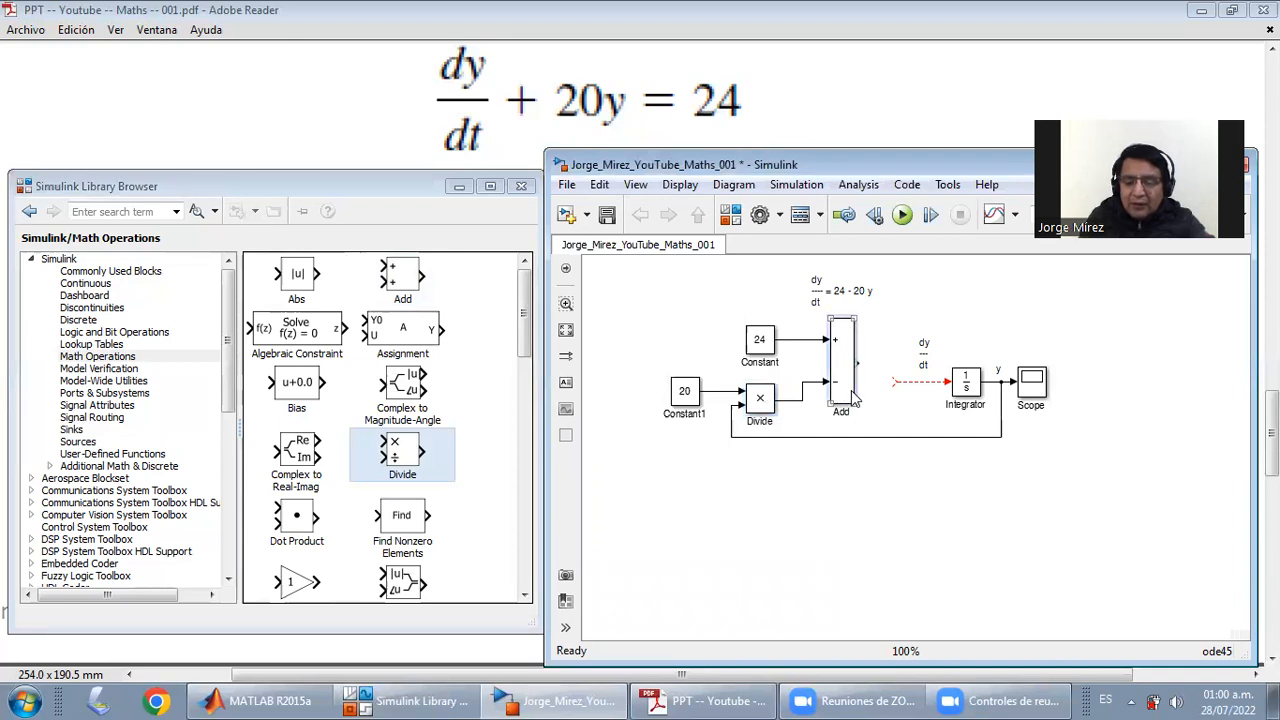
drag(853, 404, 849, 404)
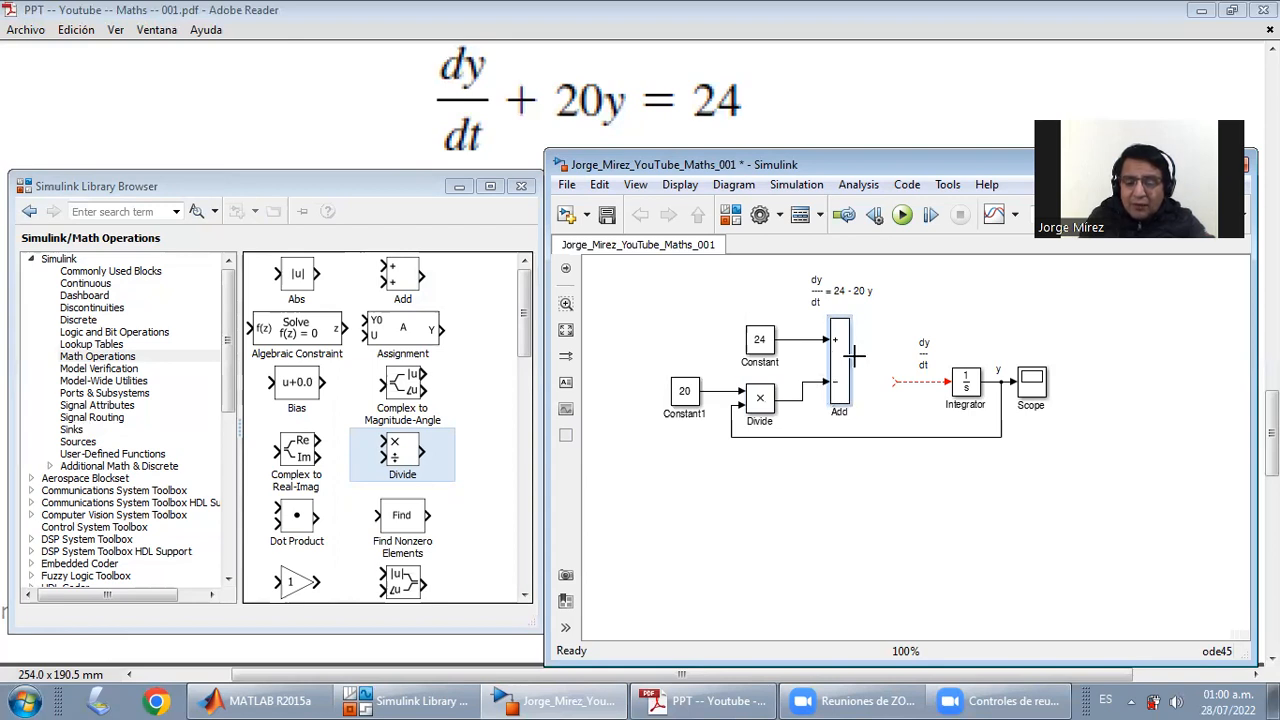
Raise the Integrator, Scope and dy/dt annotation level with Add's output, and connect that output to the Integrator's open input line
mouse_move(888, 327)
mouse_down()
mouse_move(1062, 405)
mouse_move(1029, 367)
mouse_up()
click(923, 403)
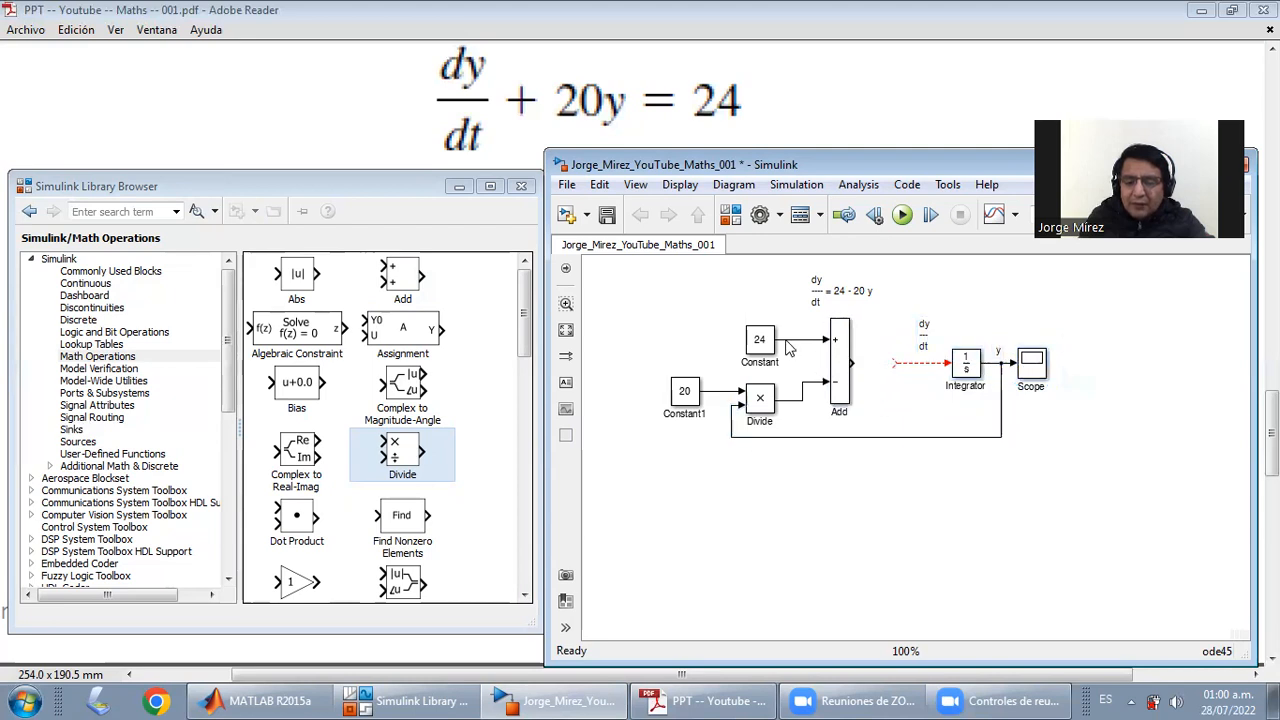
mouse_move(800, 392)
mouse_down()
mouse_move(756, 394)
mouse_move(777, 398)
mouse_up()
click(866, 308)
drag(852, 362, 895, 362)
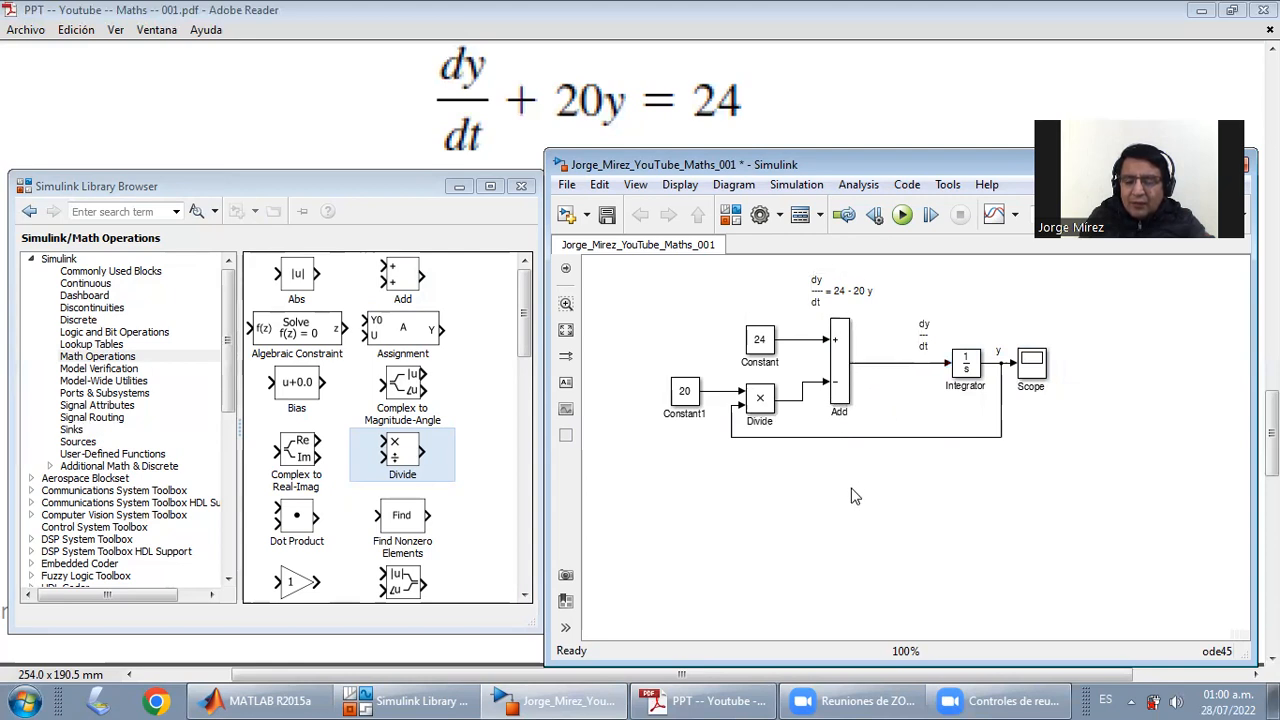
Save and simulate the model, and autoscale the y response in the Scope
click(607, 216)
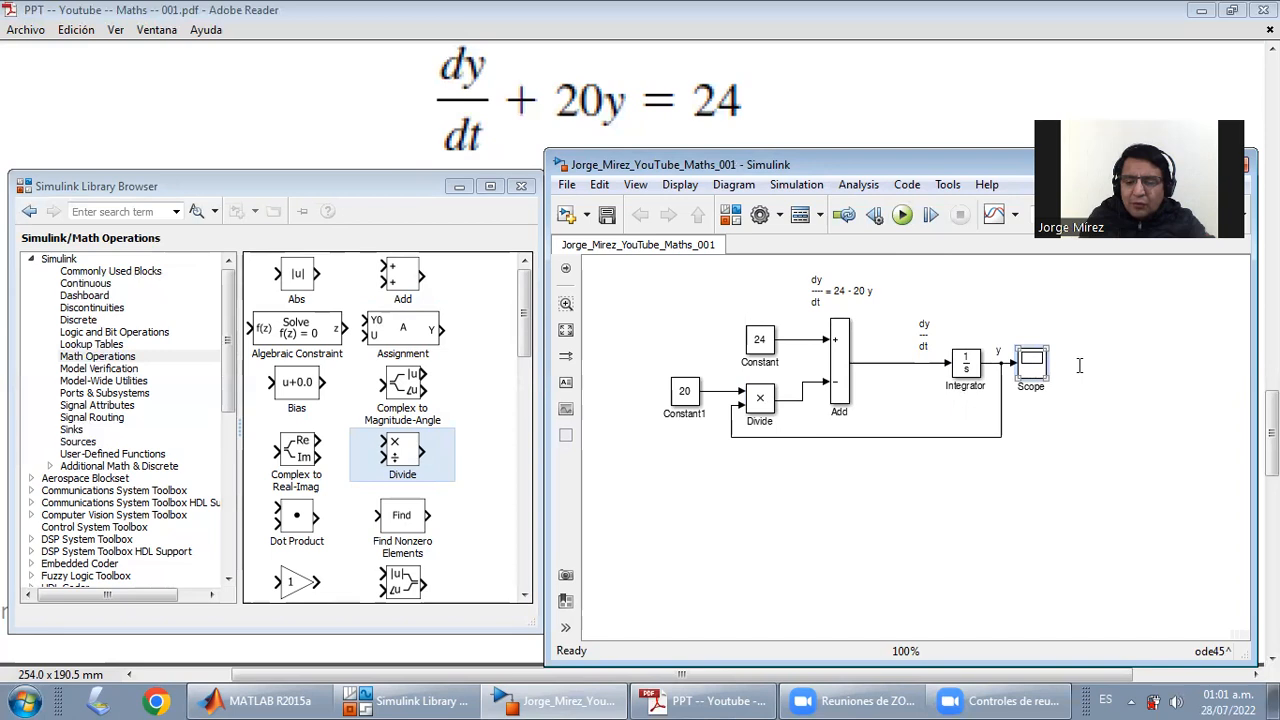
double_click(1032, 362)
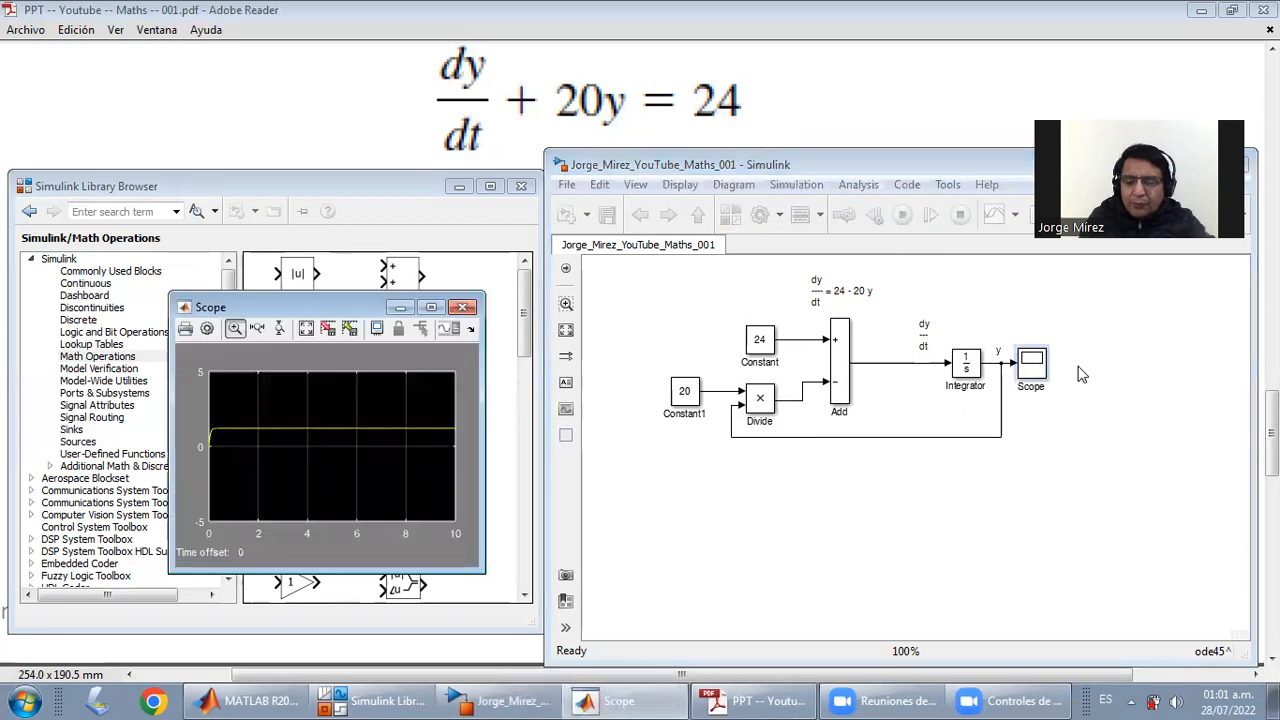
click(307, 330)
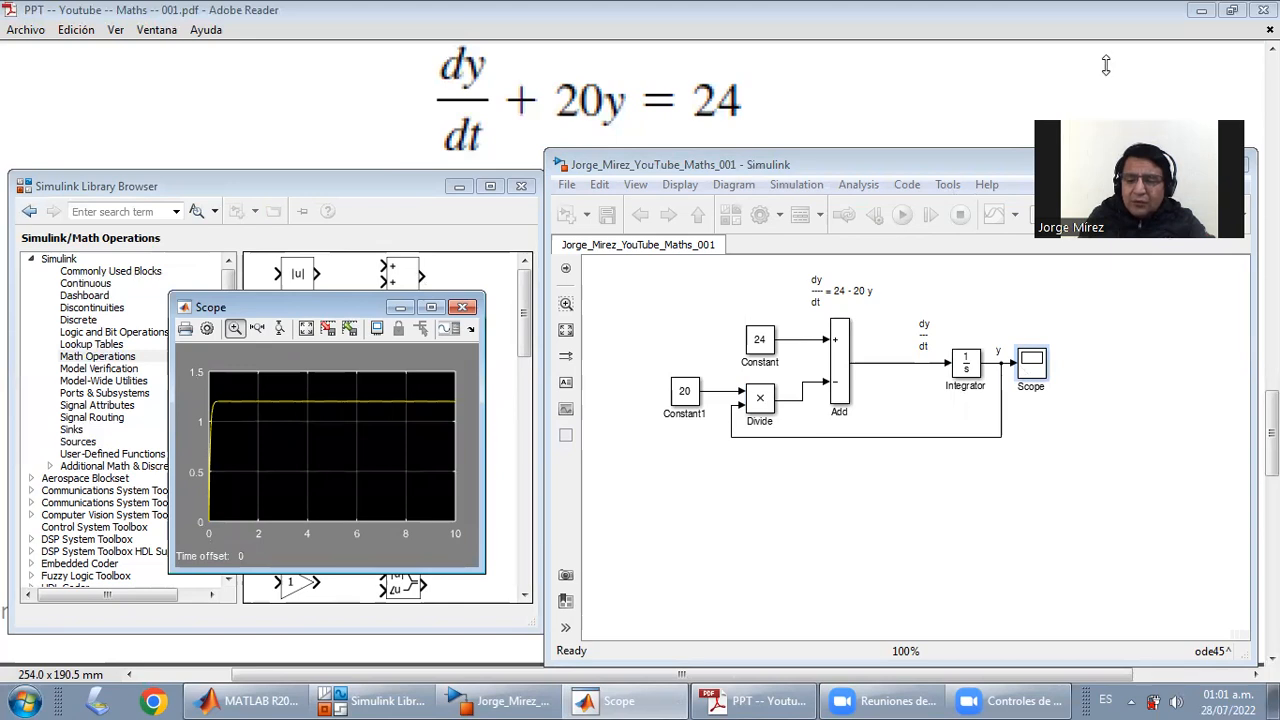
Set the simulation stop time to 2, run the model, and autoscale the Scope plot
click(1072, 291)
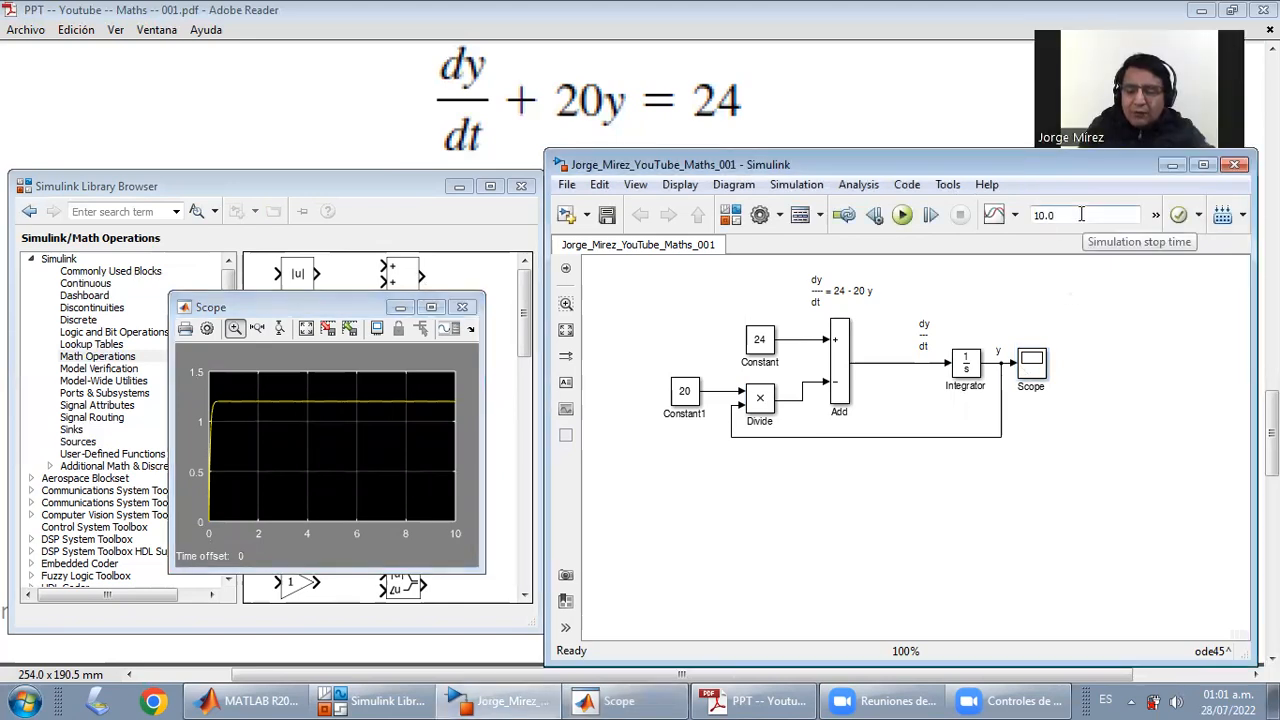
click(1081, 214)
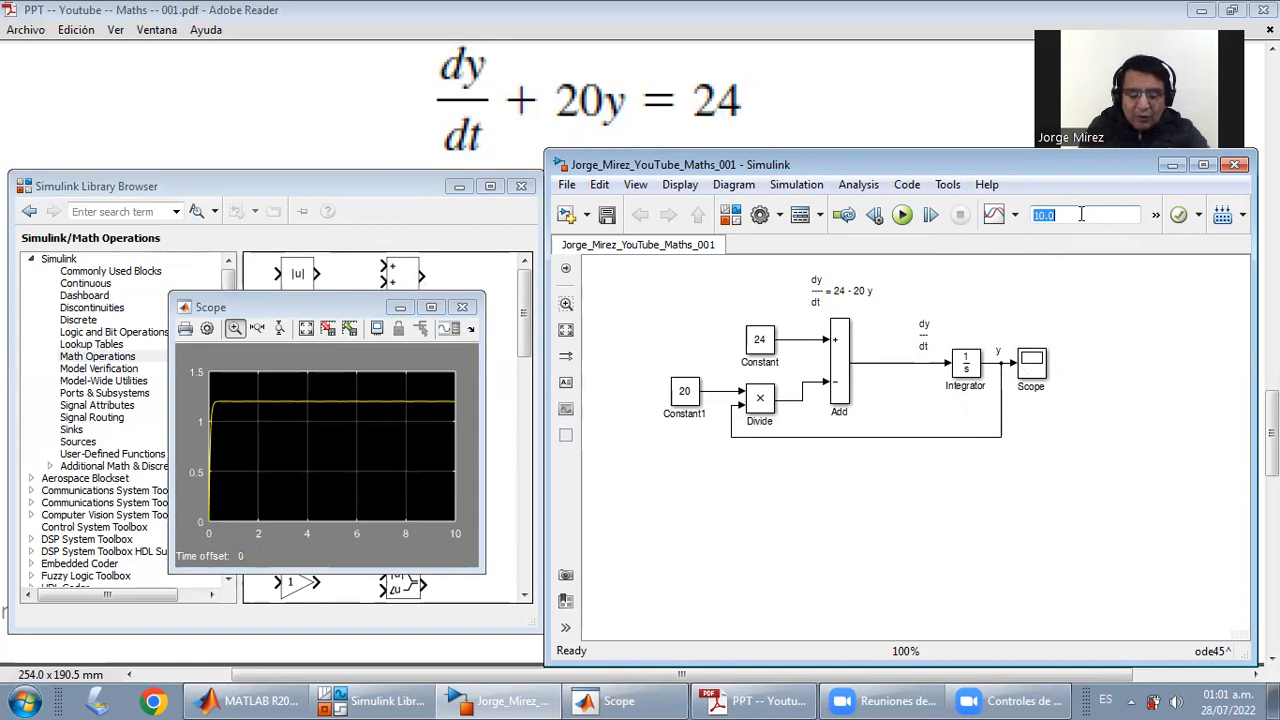
text(2)
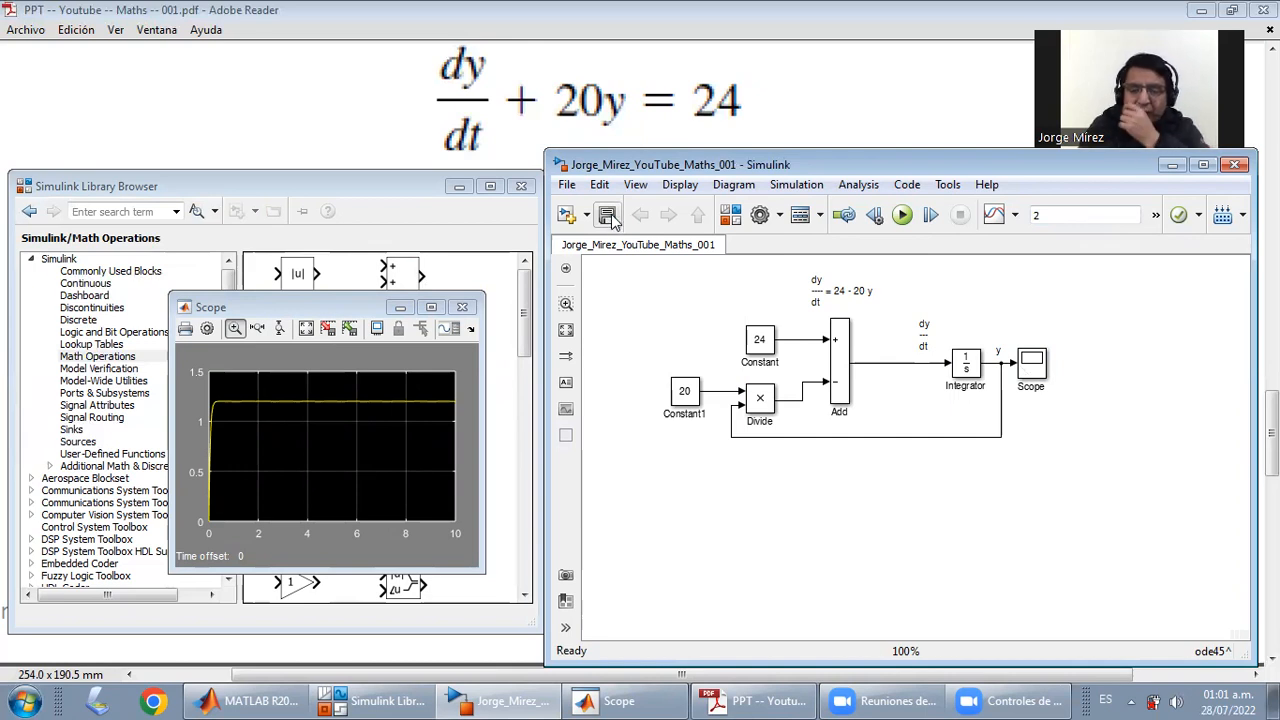
click(905, 215)
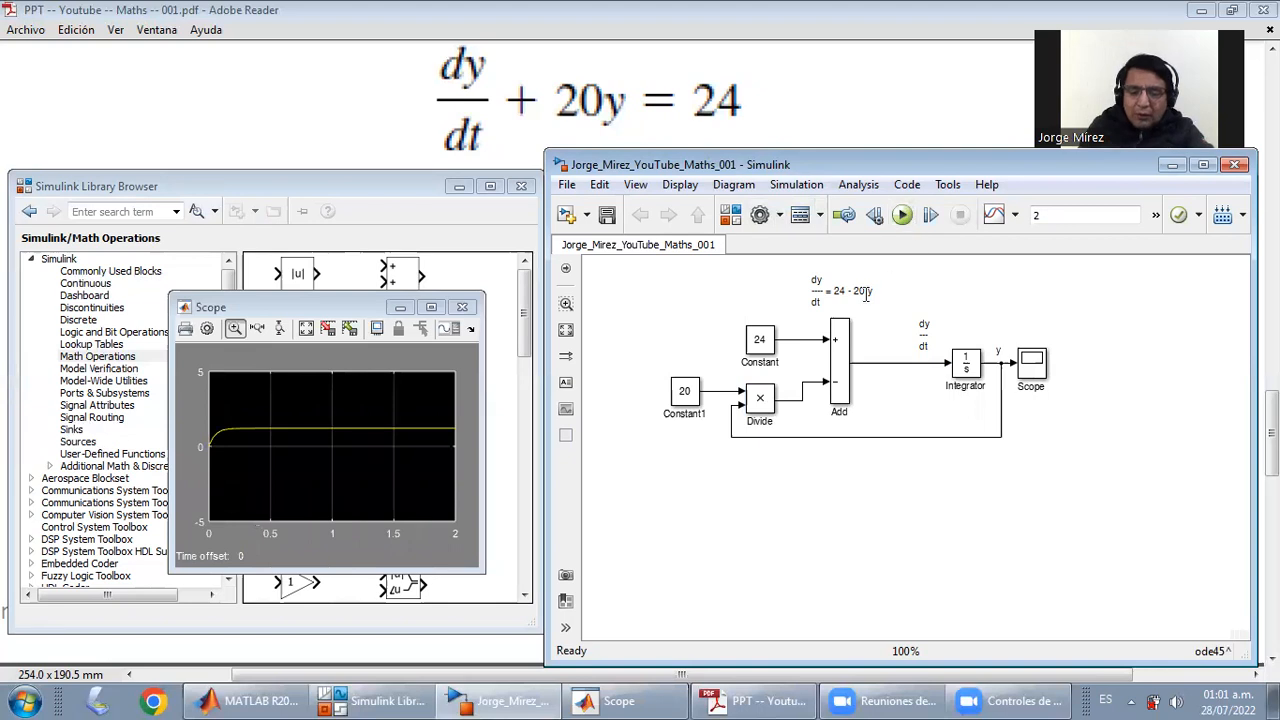
click(310, 334)
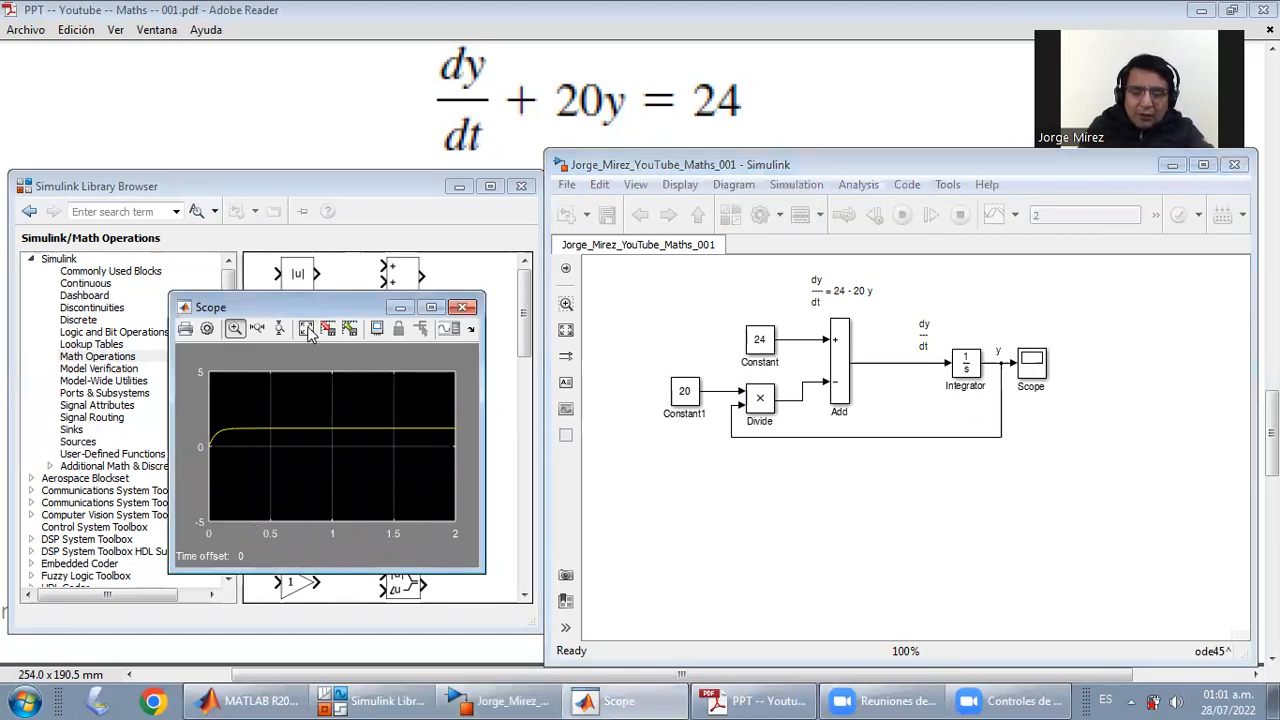
click(310, 334)
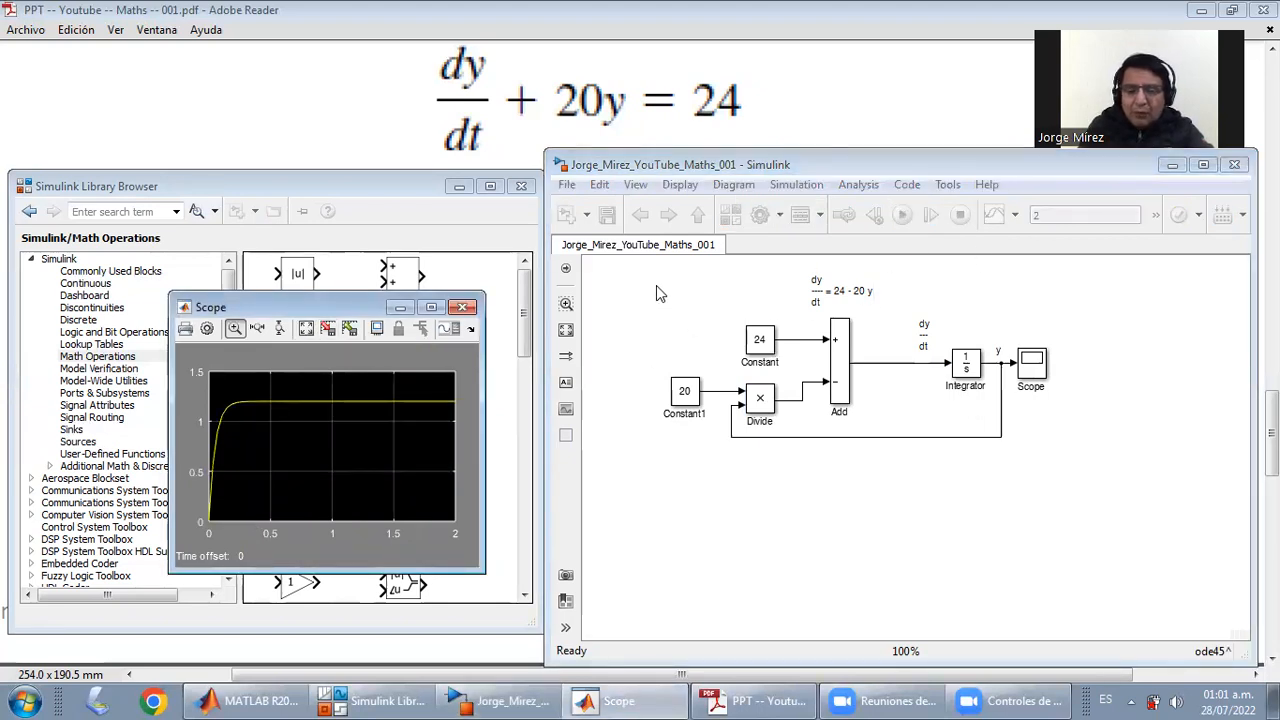
Set the simulation stop time to 1, save and rerun the model, and autoscale the Scope plot
click(1042, 264)
double_click(1043, 221)
text(1)
key(Return)
click(607, 215)
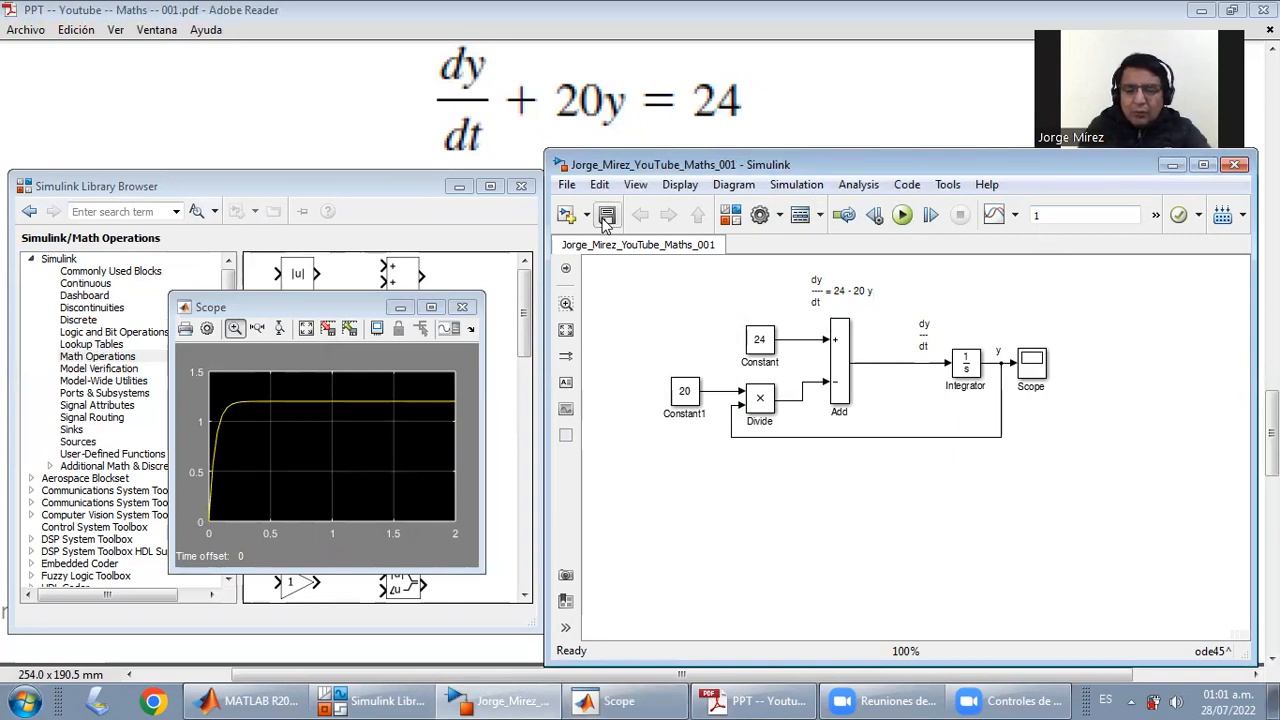
click(901, 215)
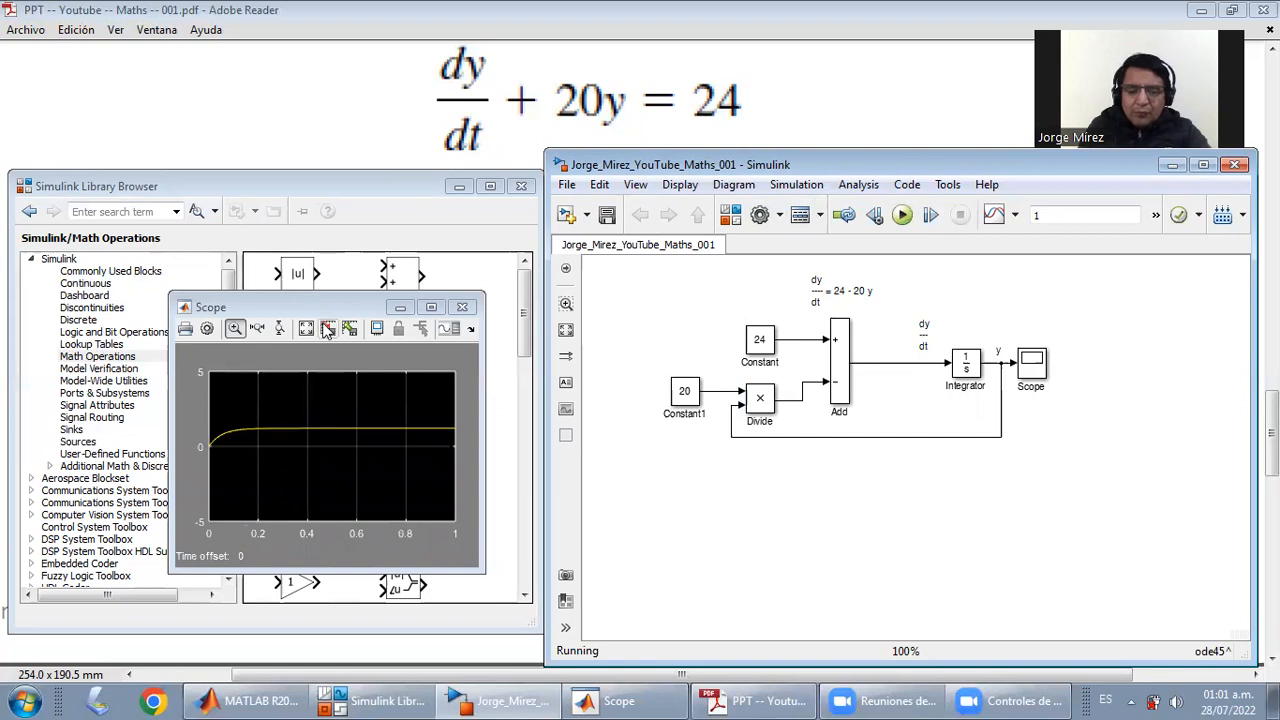
click(306, 328)
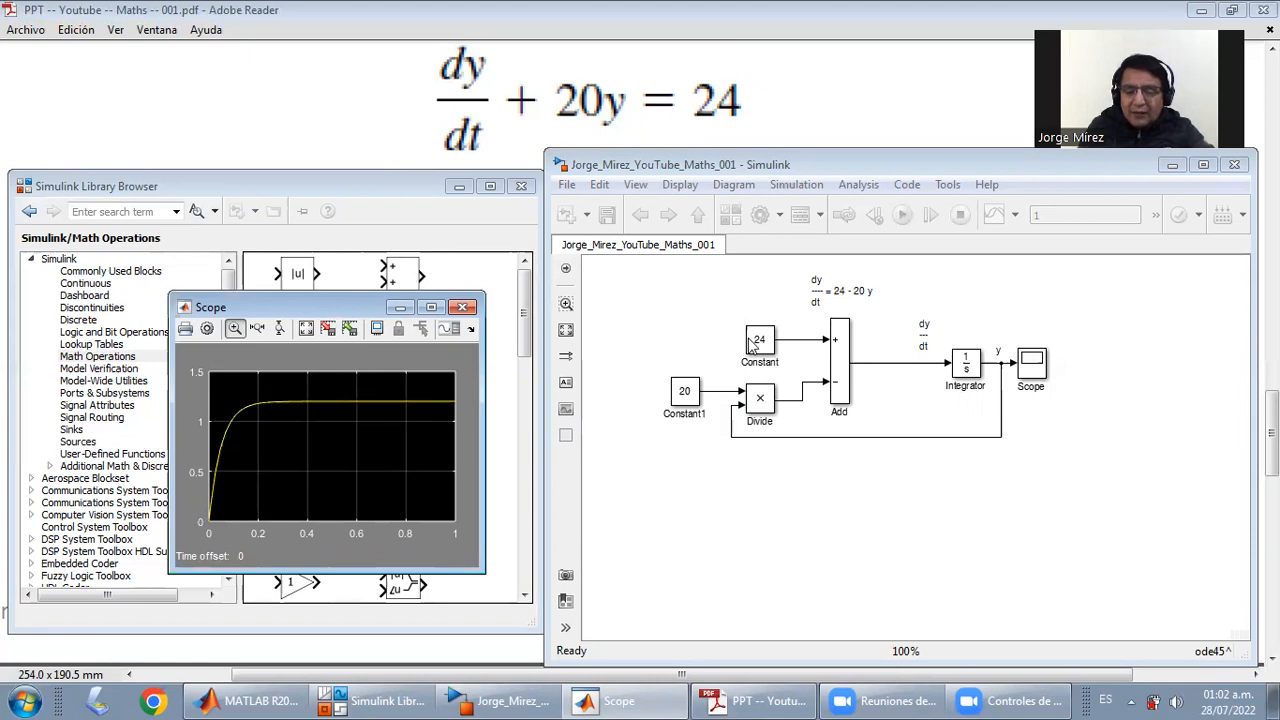
Move the dy/dt = 24 - 20 y annotation from above the Add block to the free area left of the Constant blocks
click(838, 370)
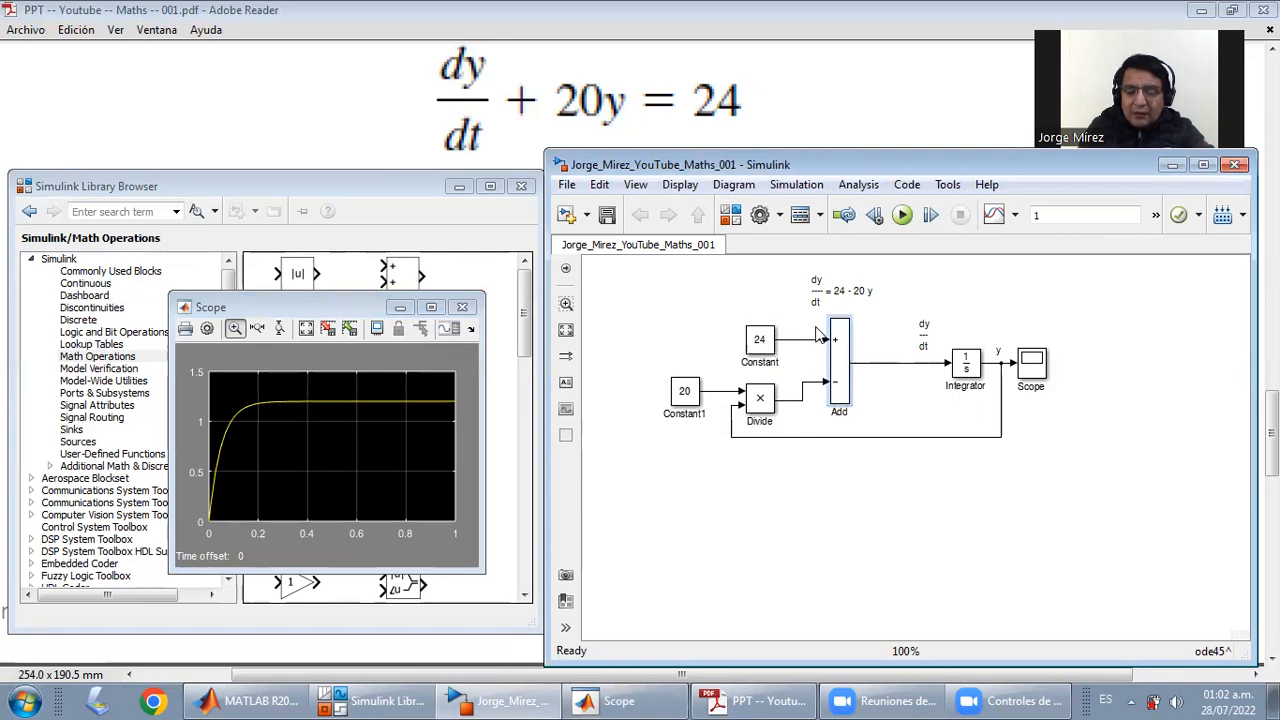
click(816, 283)
drag(845, 311, 697, 321)
click(861, 304)
click(862, 309)
key(Left)
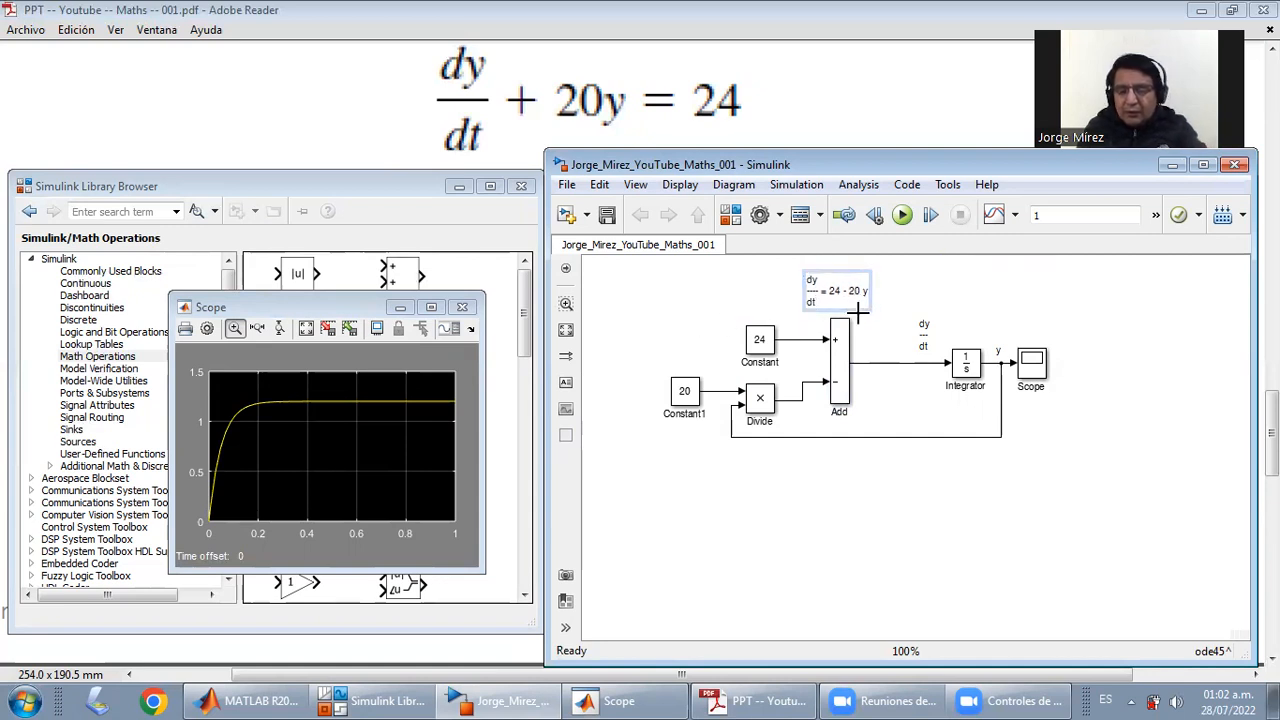
key(Left)
key(Left)
key(Left)
key(Left)
key(Left)
key(Left)
key(Left)
key(Left)
key(Left)
key(Left)
key(Left)
key(Left)
key(Left)
key(Left)
key(Left)
key(Left)
key(Left)
key(Left)
key(Left)
key(Left)
key(Down)
key(Down)
key(Down)
key(Down)
key(Down)
key(Down)
key(Down)
key(Down)
key(Down)
key(Down)
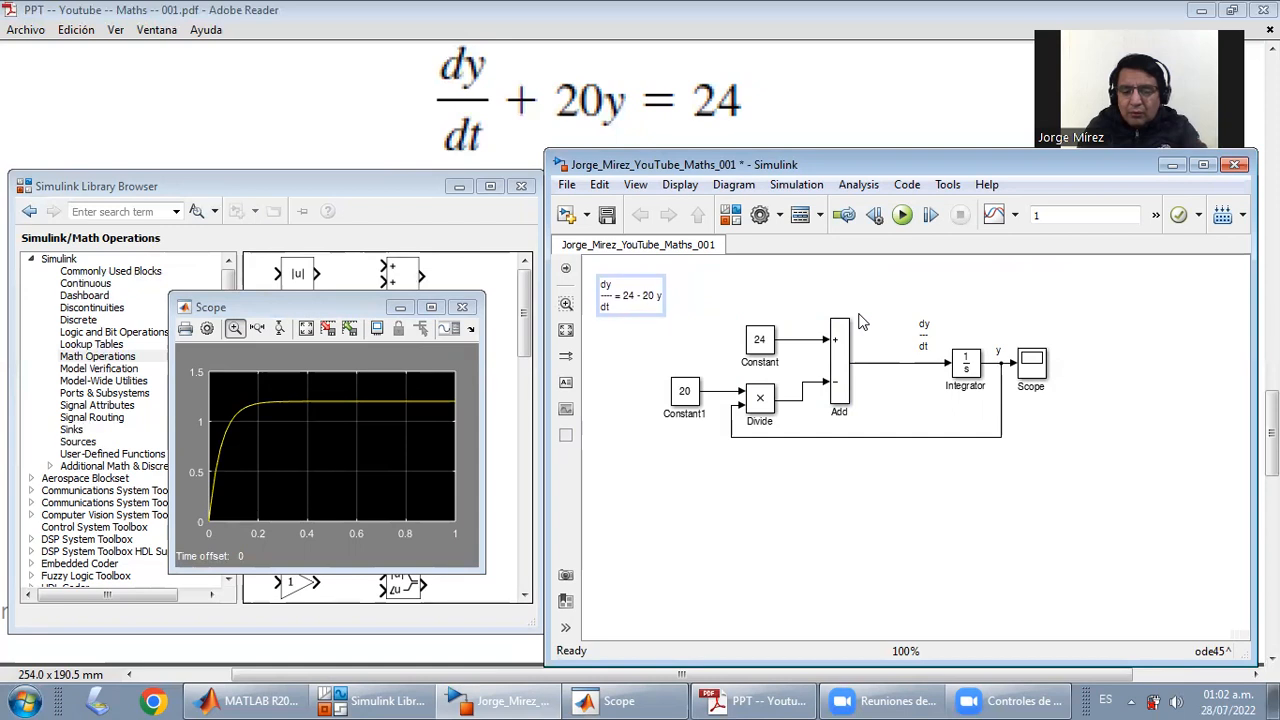
Shift the whole block diagram with its annotations up and to the right on the canvas
drag(1118, 500, 659, 320)
drag(687, 383, 757, 337)
click(772, 432)
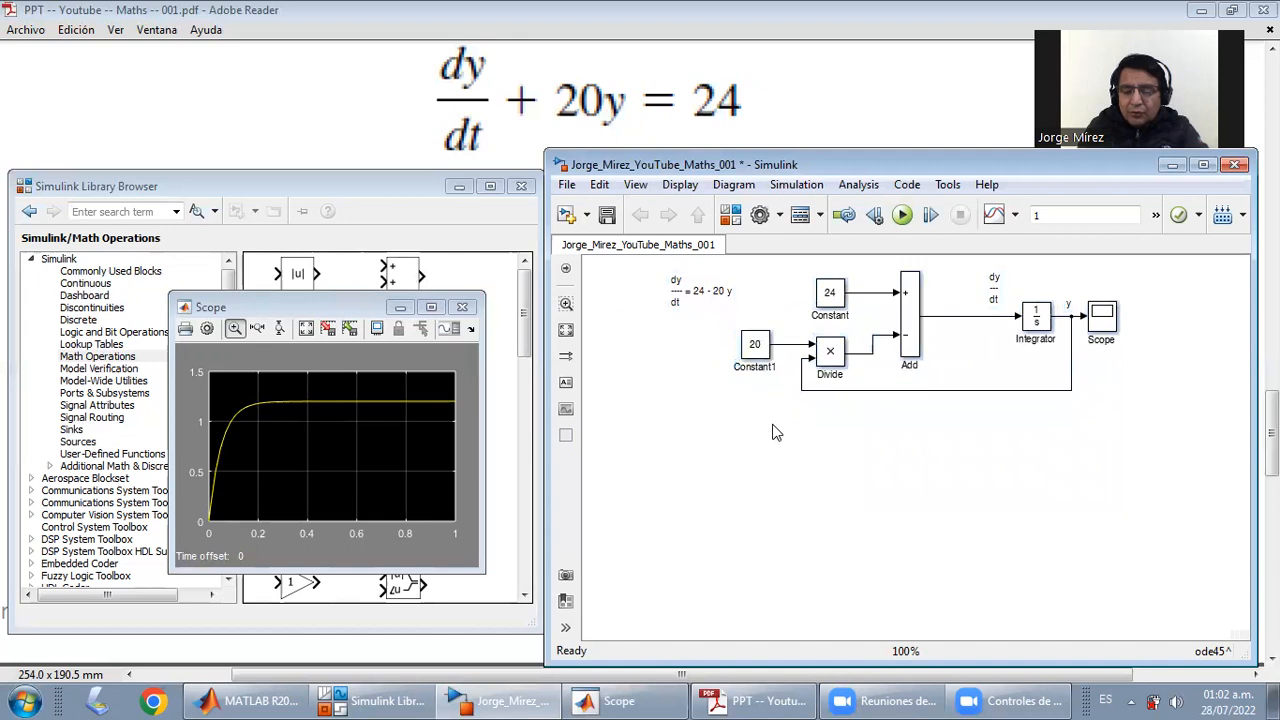
Move the dy/dt = 24 - 20 y annotation down and left, directly beside the 20 Constant block
click(696, 309)
mouse_move(696, 309)
mouse_down()
mouse_move(694, 334)
mouse_move(668, 337)
mouse_up()
key(Down)
key(Down)
key(Down)
key(Down)
key(Down)
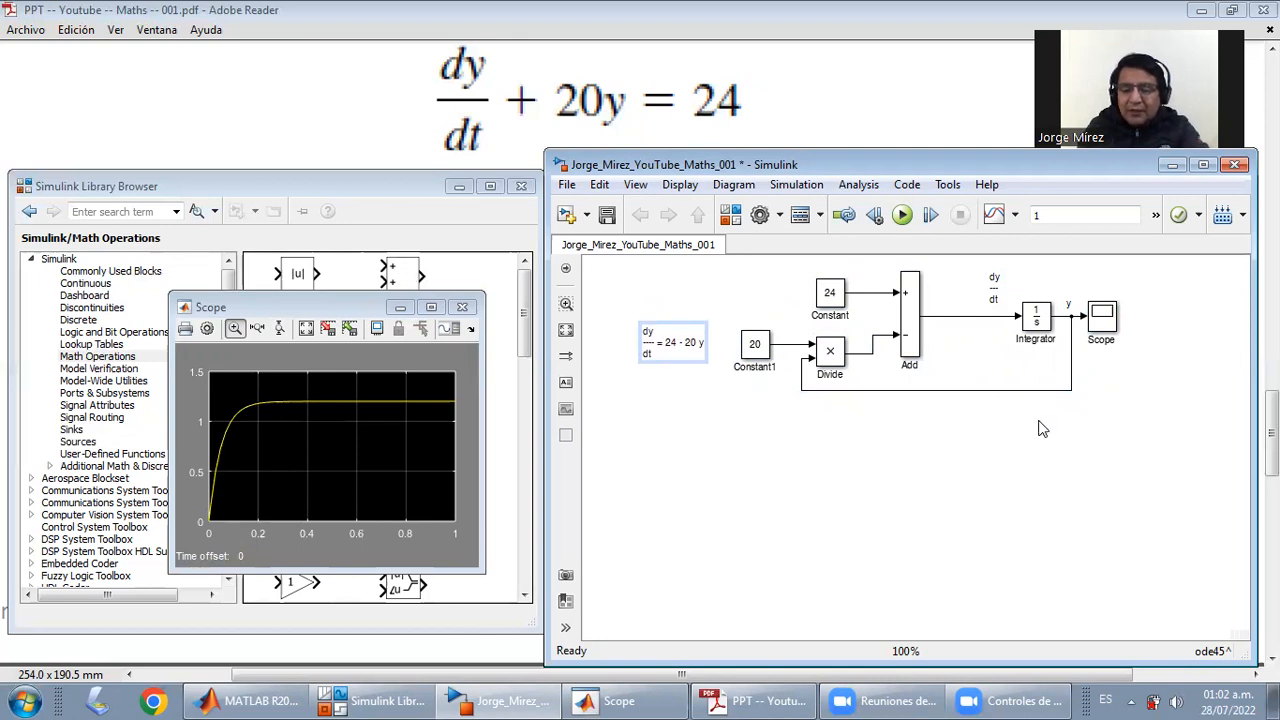
Nudge all the blocks and annotations together slightly upward on the canvas
drag(1160, 426, 660, 281)
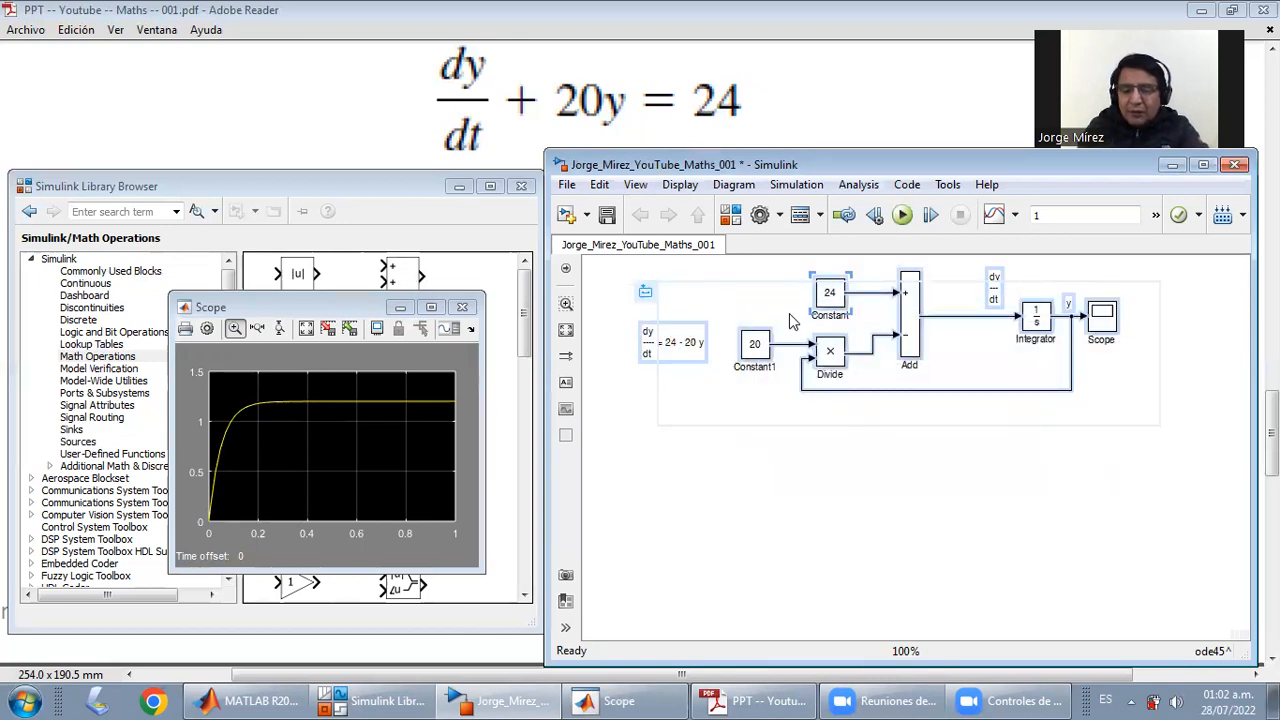
drag(822, 302, 822, 297)
click(866, 430)
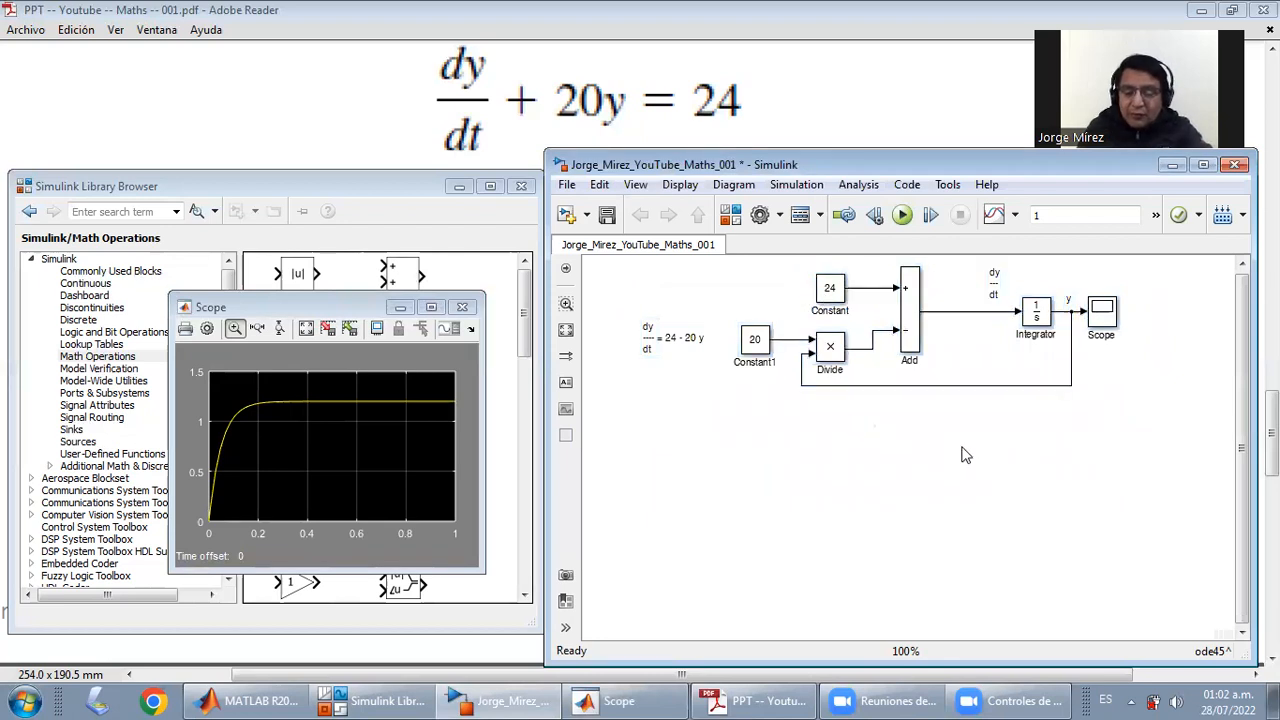
Close the Scope window and shift the Integrator block slightly left, closer to the Add block
click(462, 306)
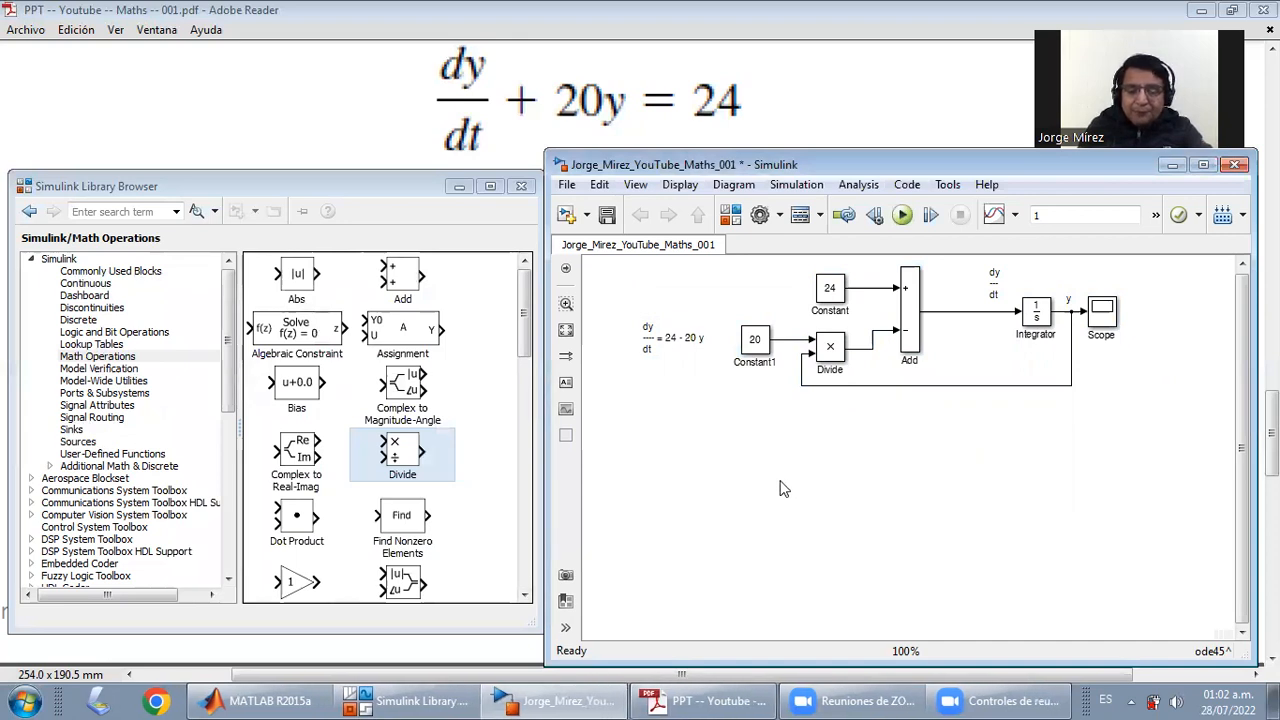
drag(1030, 316, 1069, 338)
click(1072, 336)
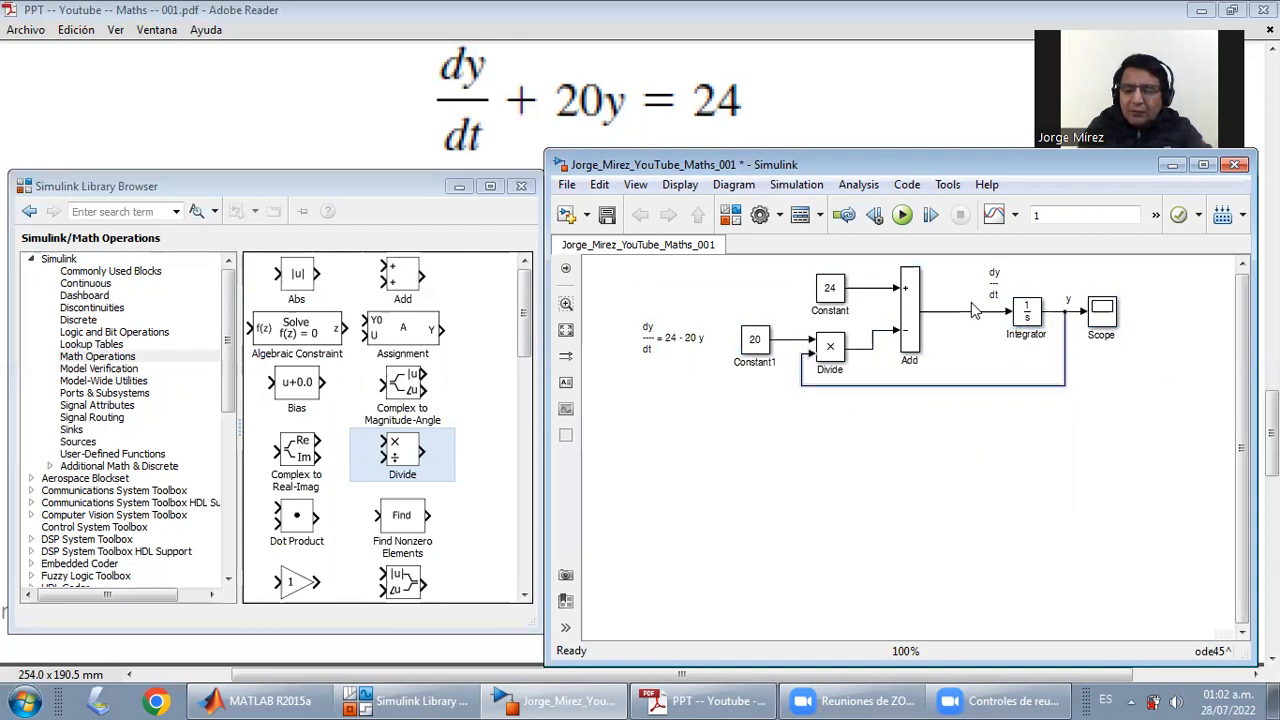
click(690, 345)
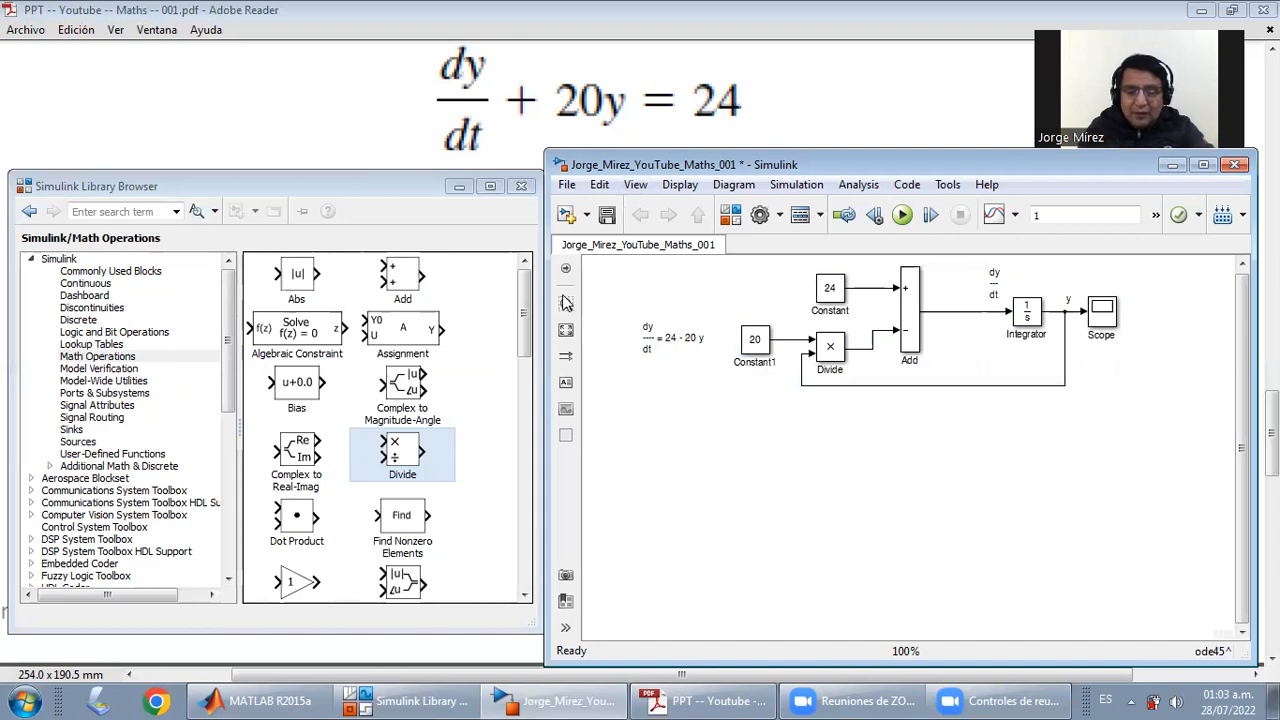
Switch to the PDF in Adobe Reader, bring x²y'' + xy' + y = ln x into view above the Simulink windows, and return to the model
click(722, 121)
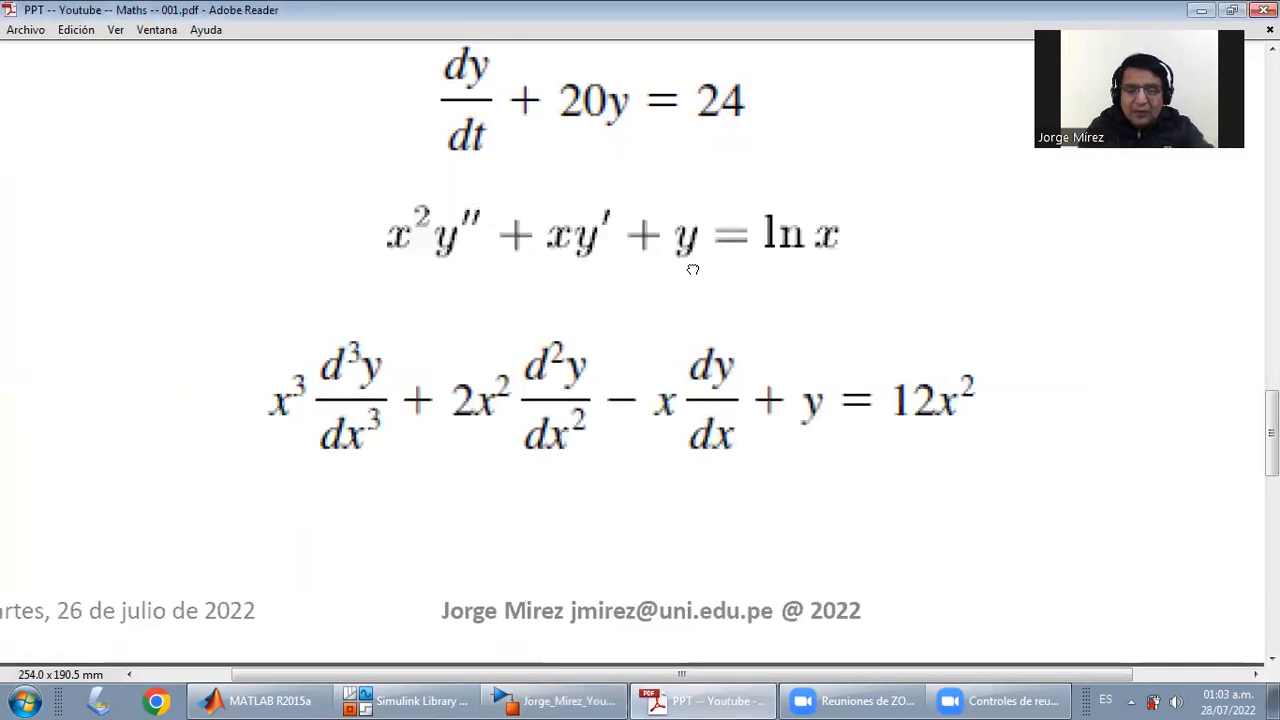
scroll(666, 312, up, 2)
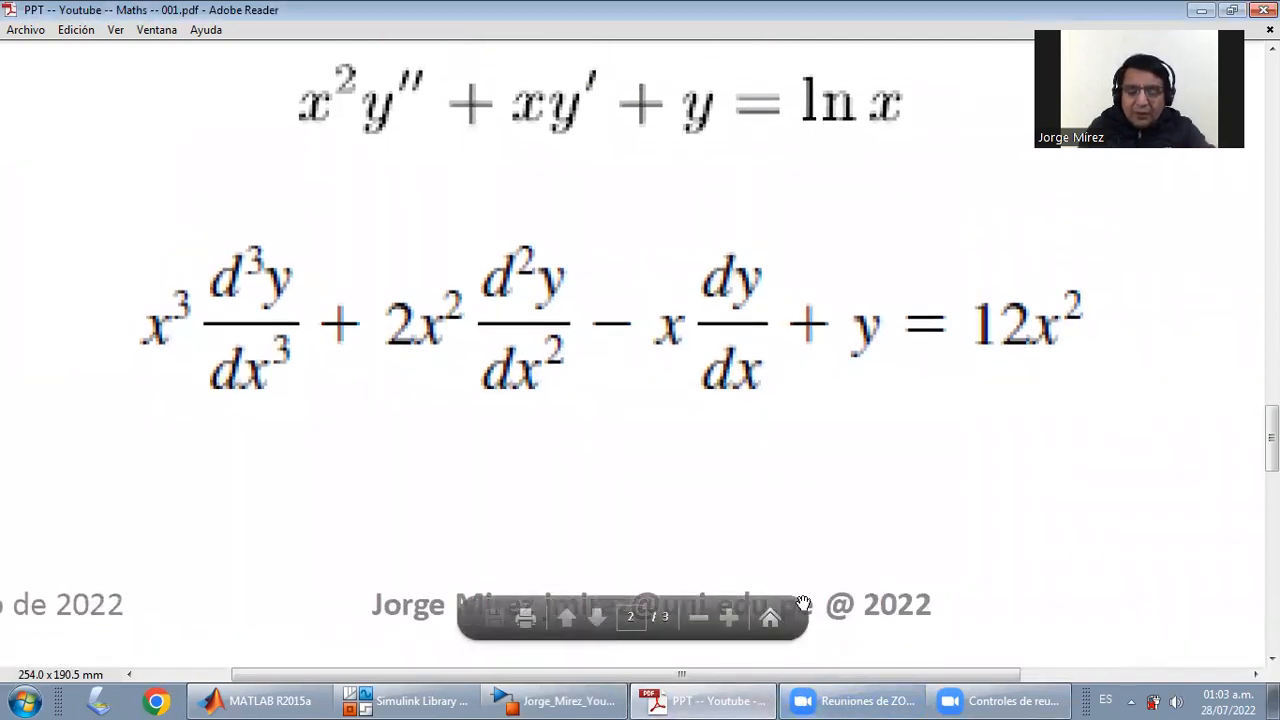
click(445, 700)
click(400, 628)
click(555, 700)
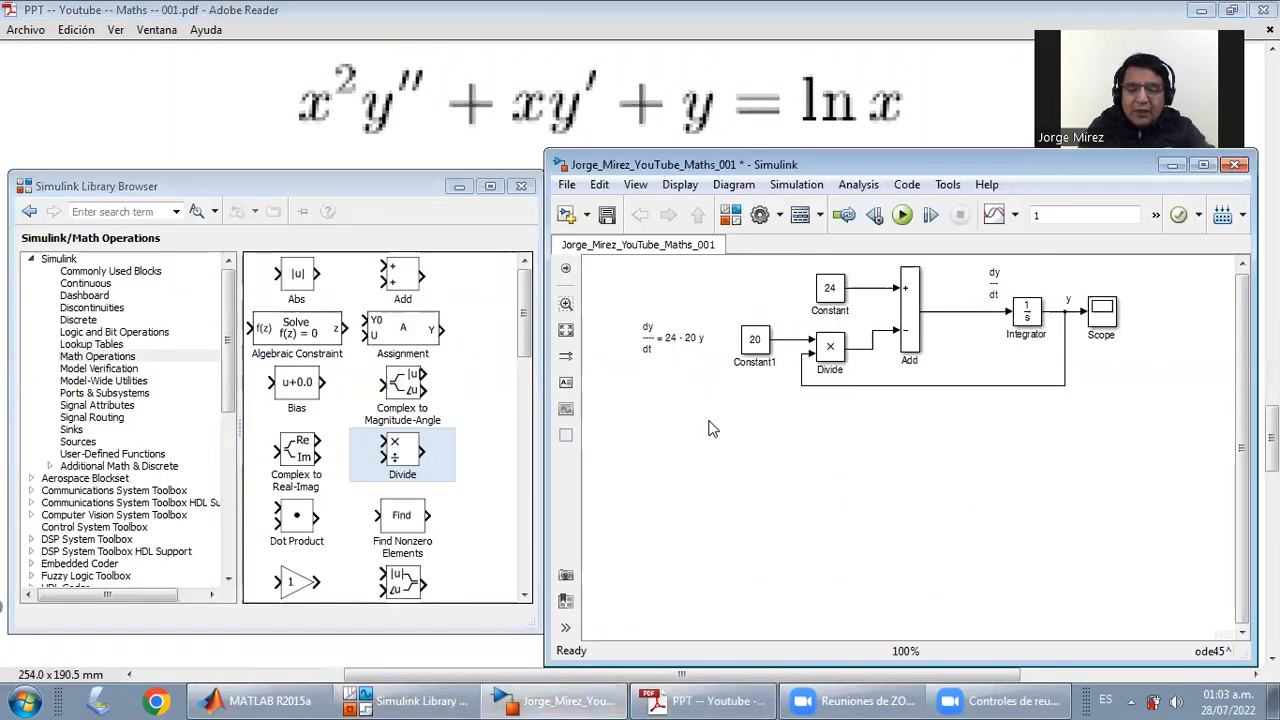
click(665, 340)
click(663, 374)
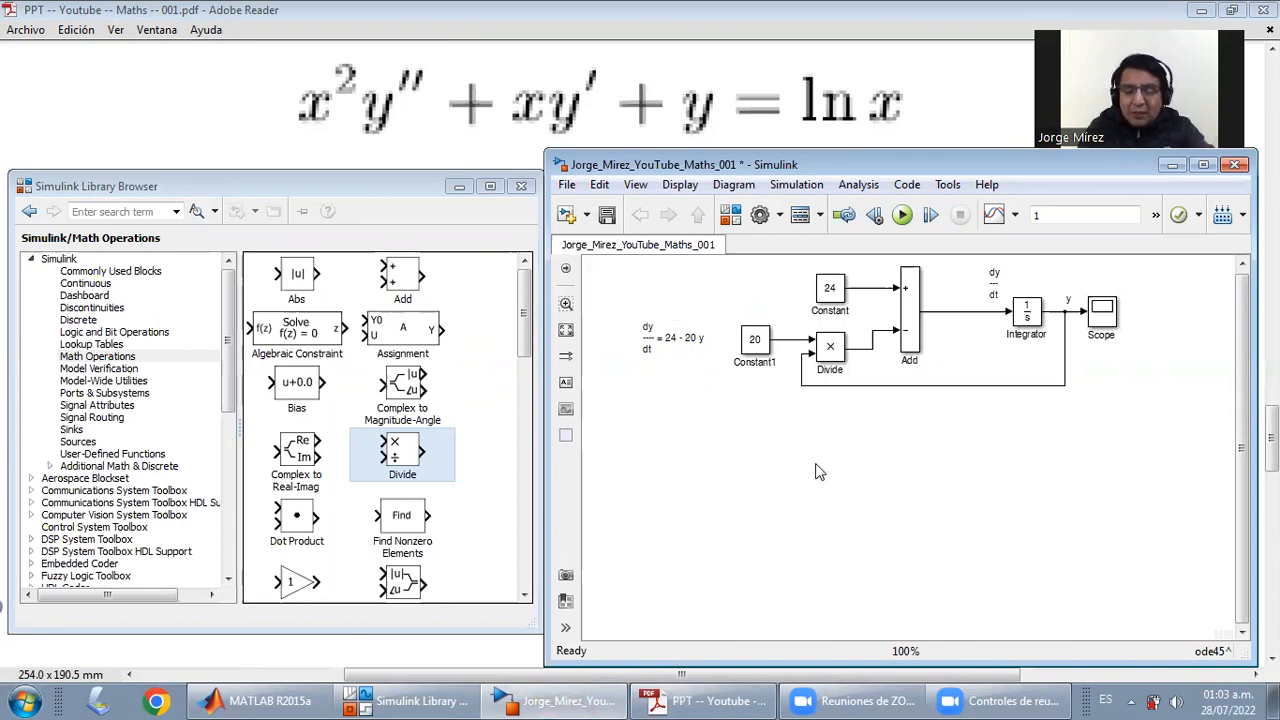
Start a text annotation on the empty canvas below the Divide block reading y'' = ()/x^2
double_click(779, 420)
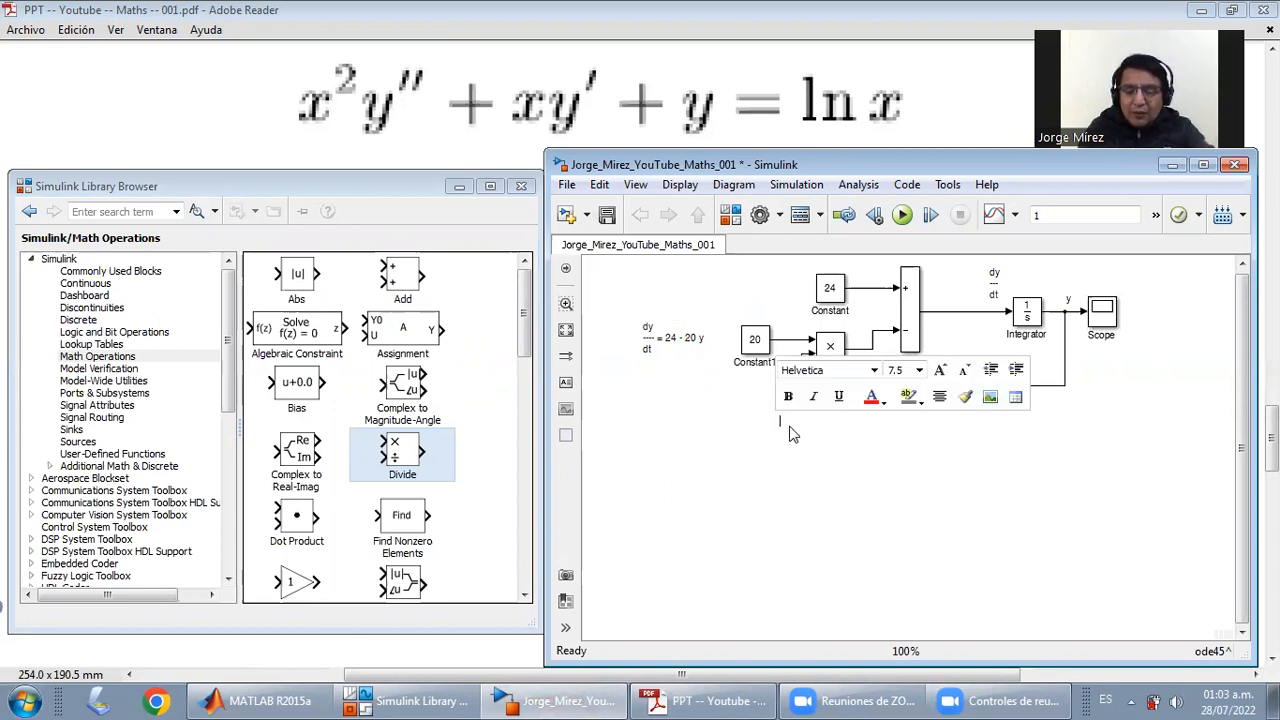
text(y'')
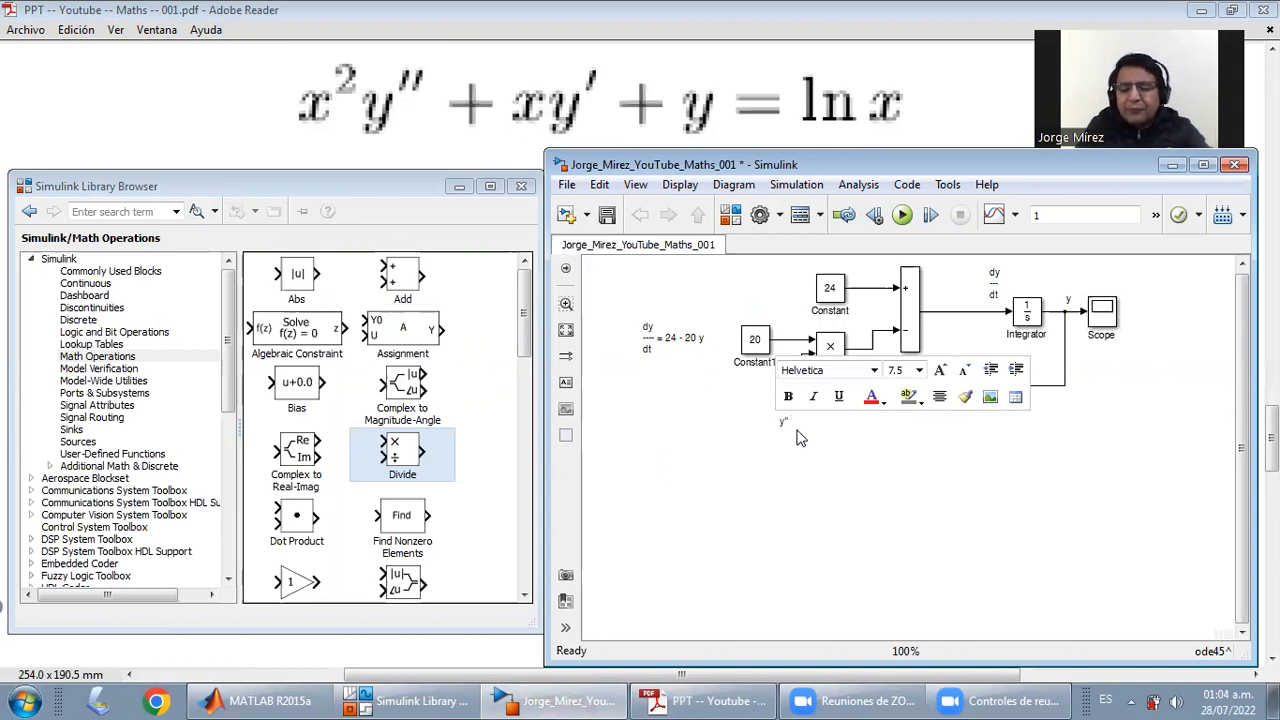
text( =)
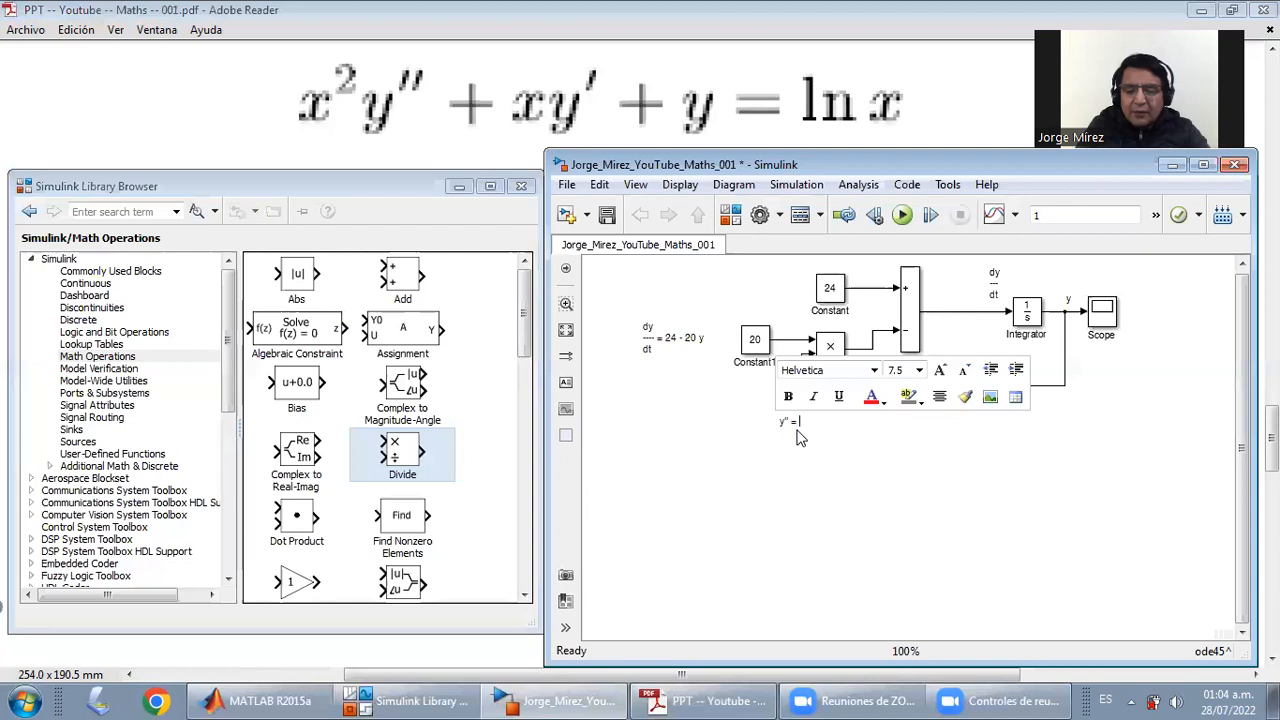
text( 0)
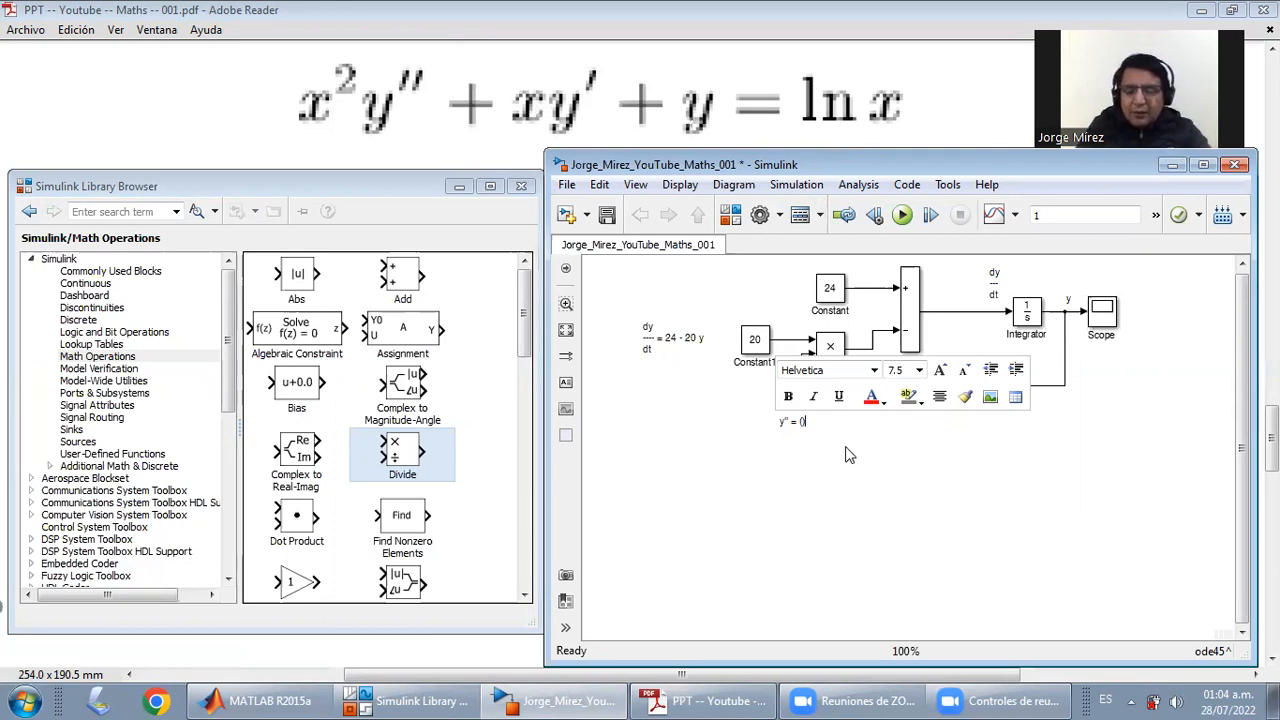
text(/x)
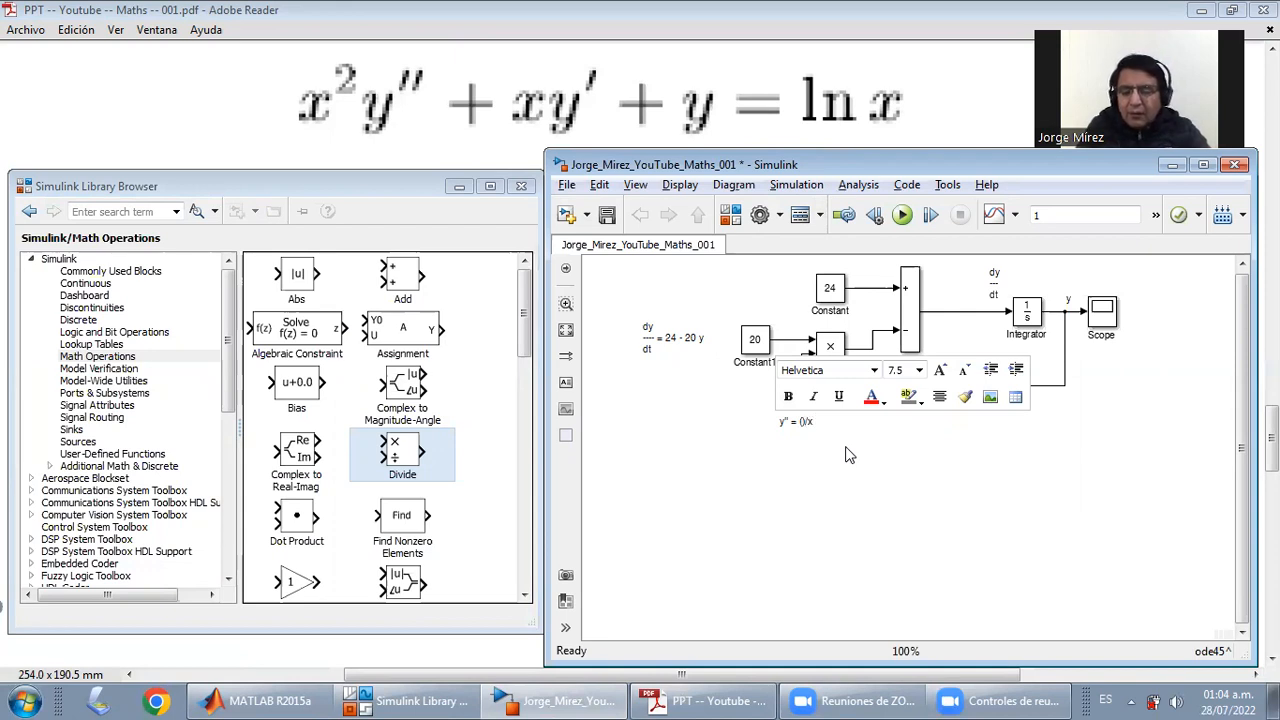
key(BackSpace)
text(x)
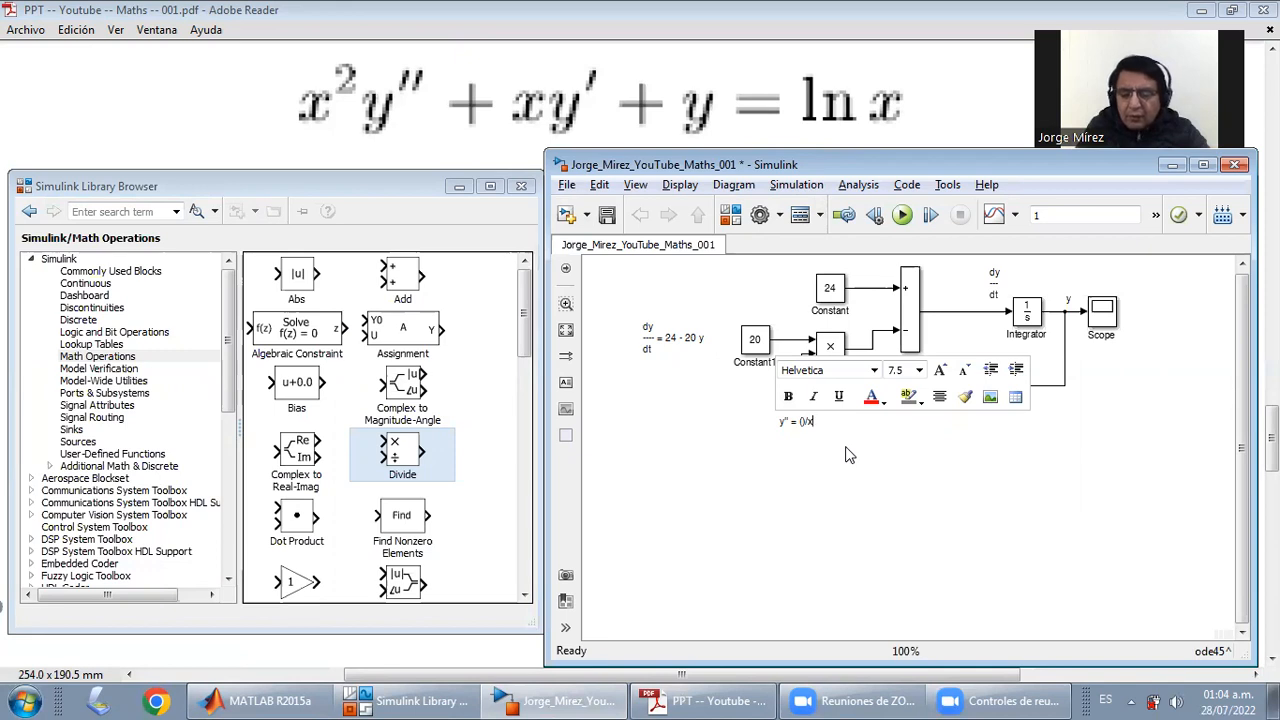
text(^^)
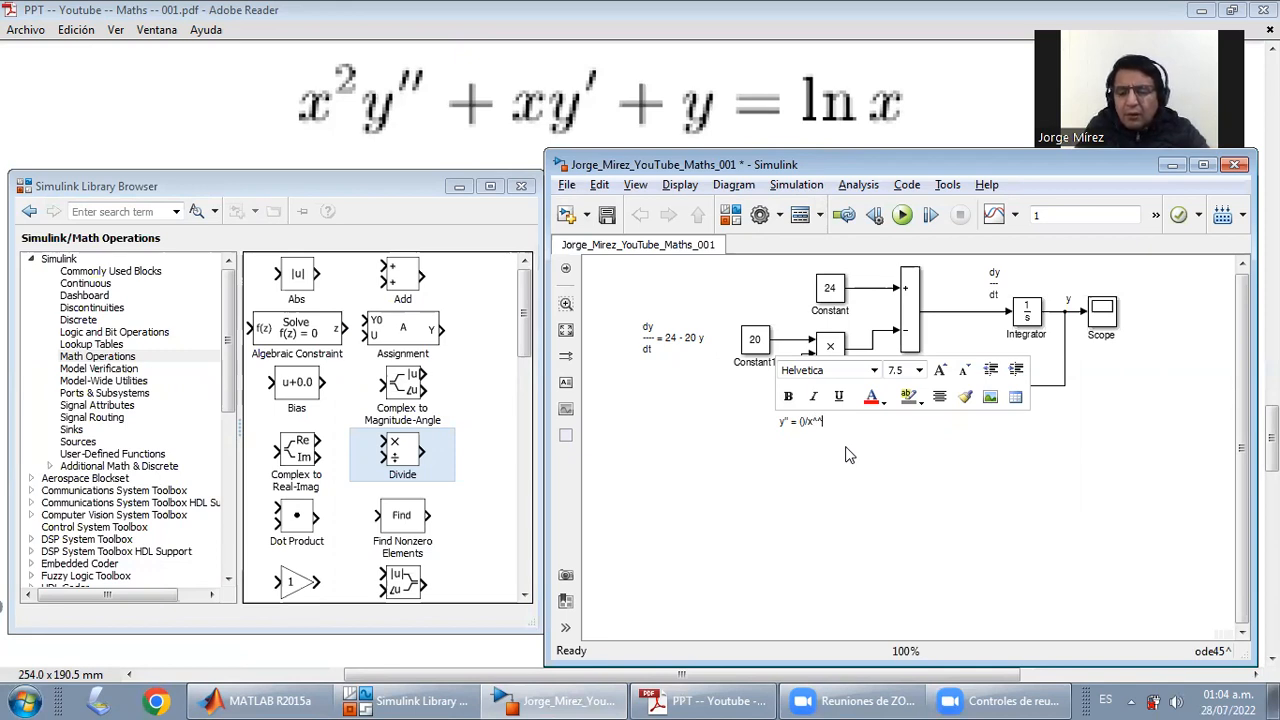
key(BackSpace)
text(2)
Fill the annotation's empty parentheses with the numerator ln x - y - xy'
key(Left)
key(Left)
key(Left)
key(Left)
key(Left)
text(ln x)
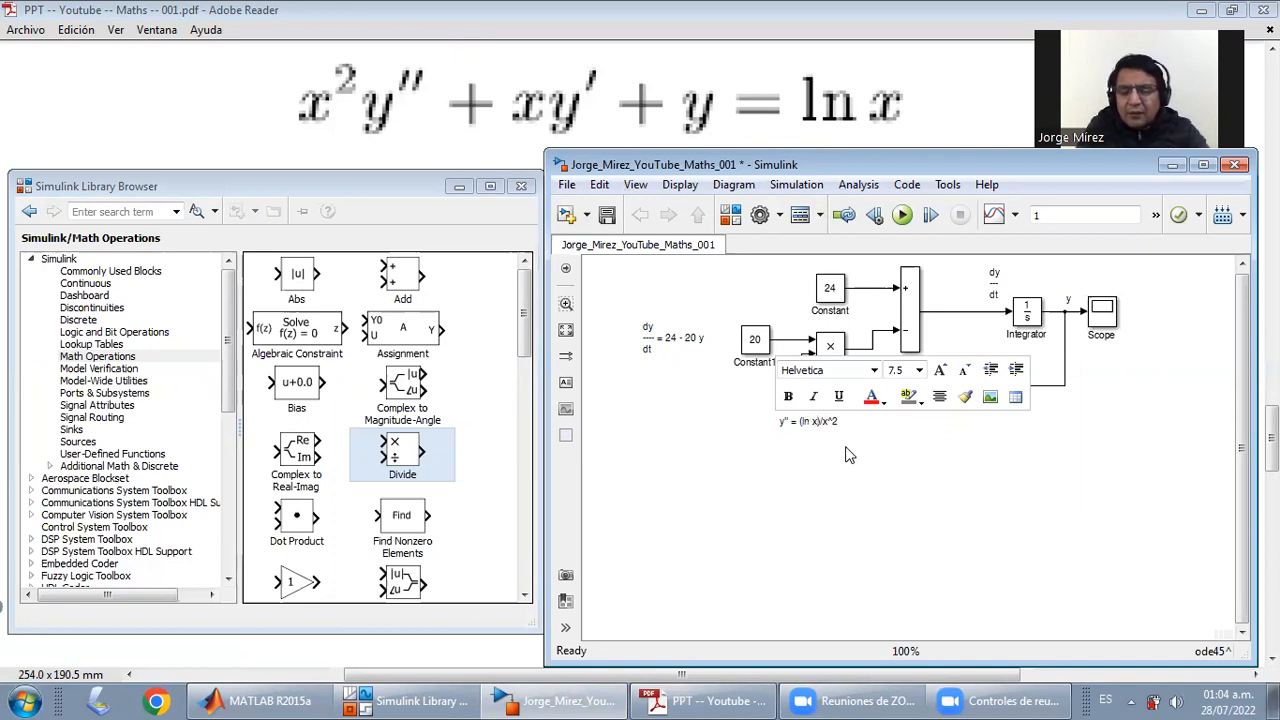
text( - )
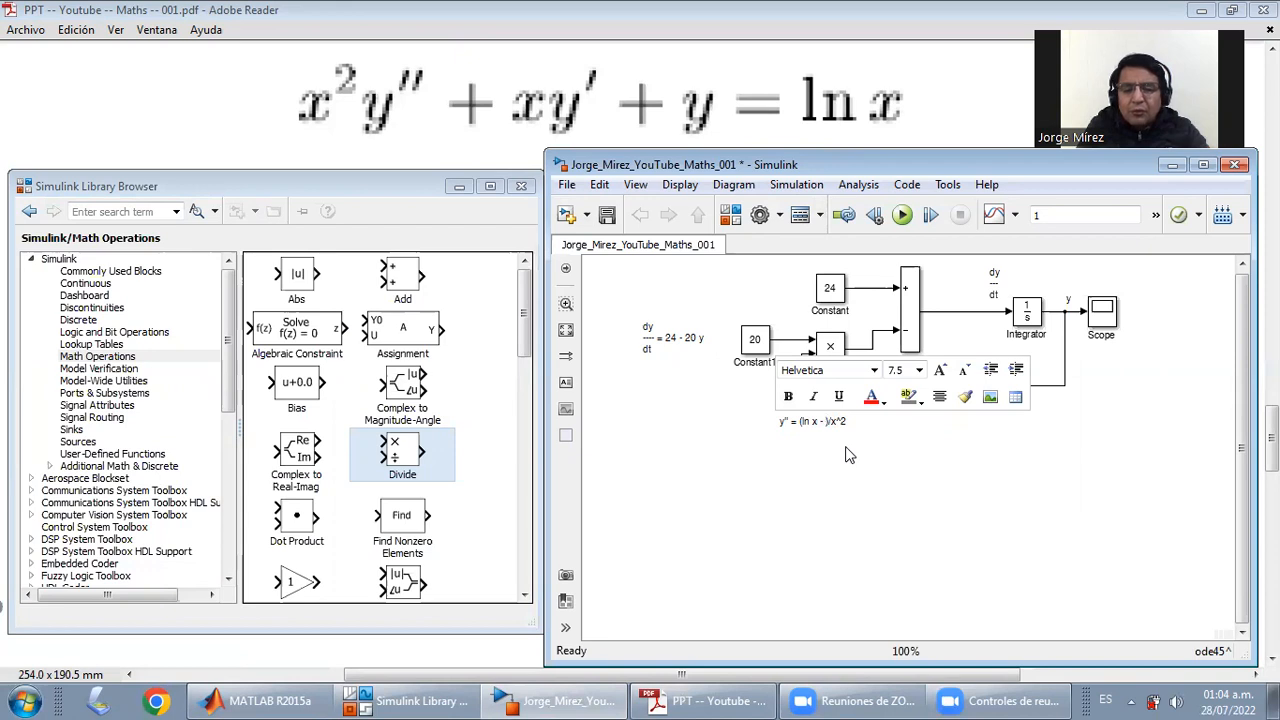
text(y - x y')
key(Left)
key(Left)
key(BackSpace)
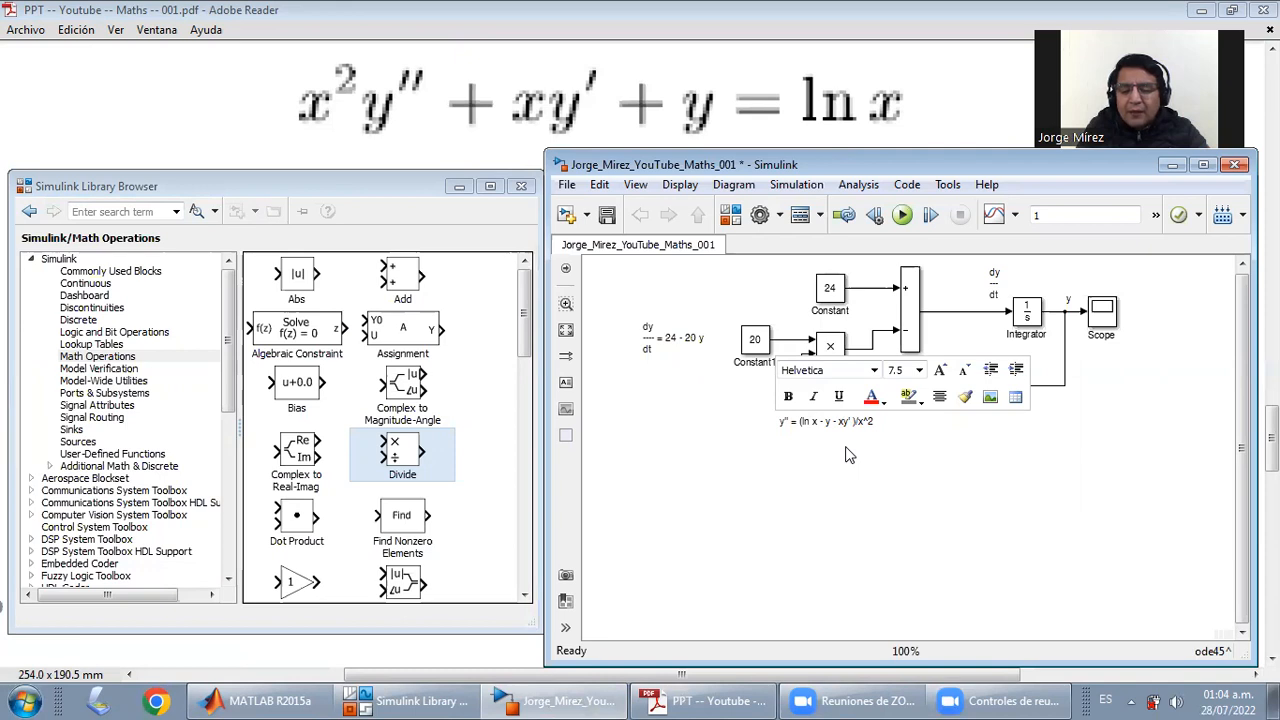
Space out the annotation to read y'' = ( ln x - y - xy' ) / x^2 and move it slightly up, closer to the feedback line
key(Right)
key(Right)
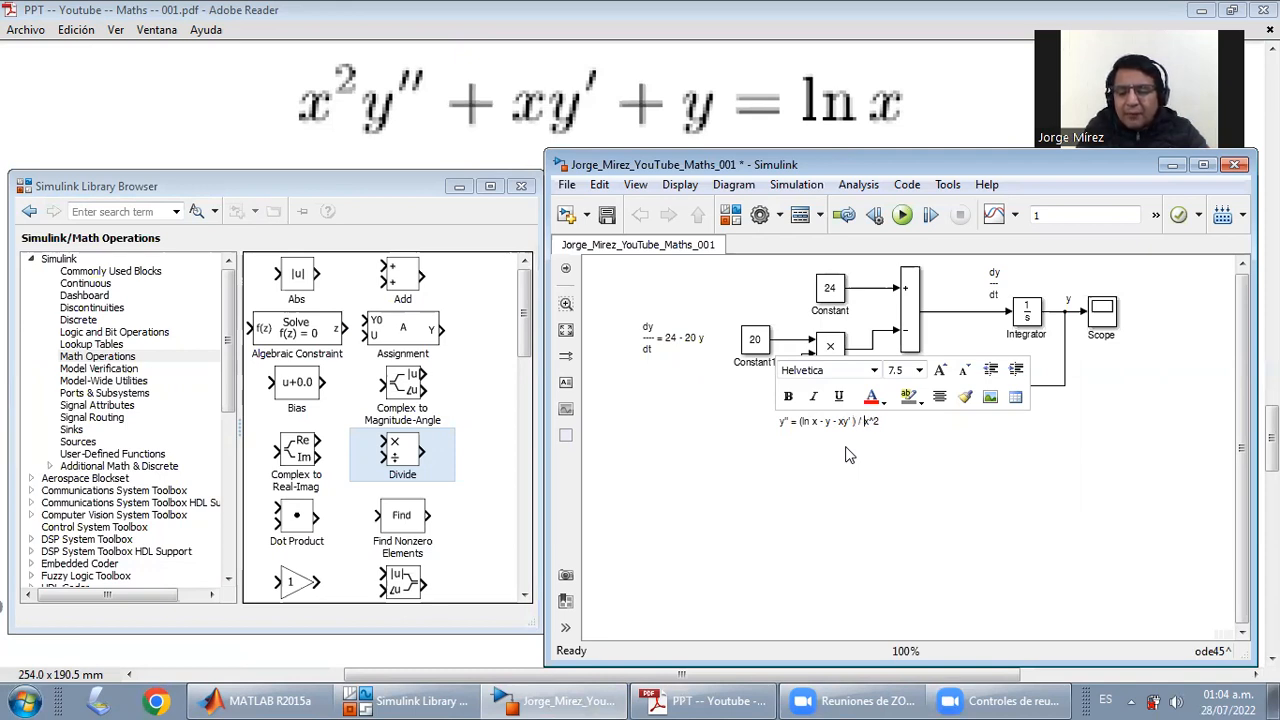
key(Left)
key(Left)
key(Left)
key(Left)
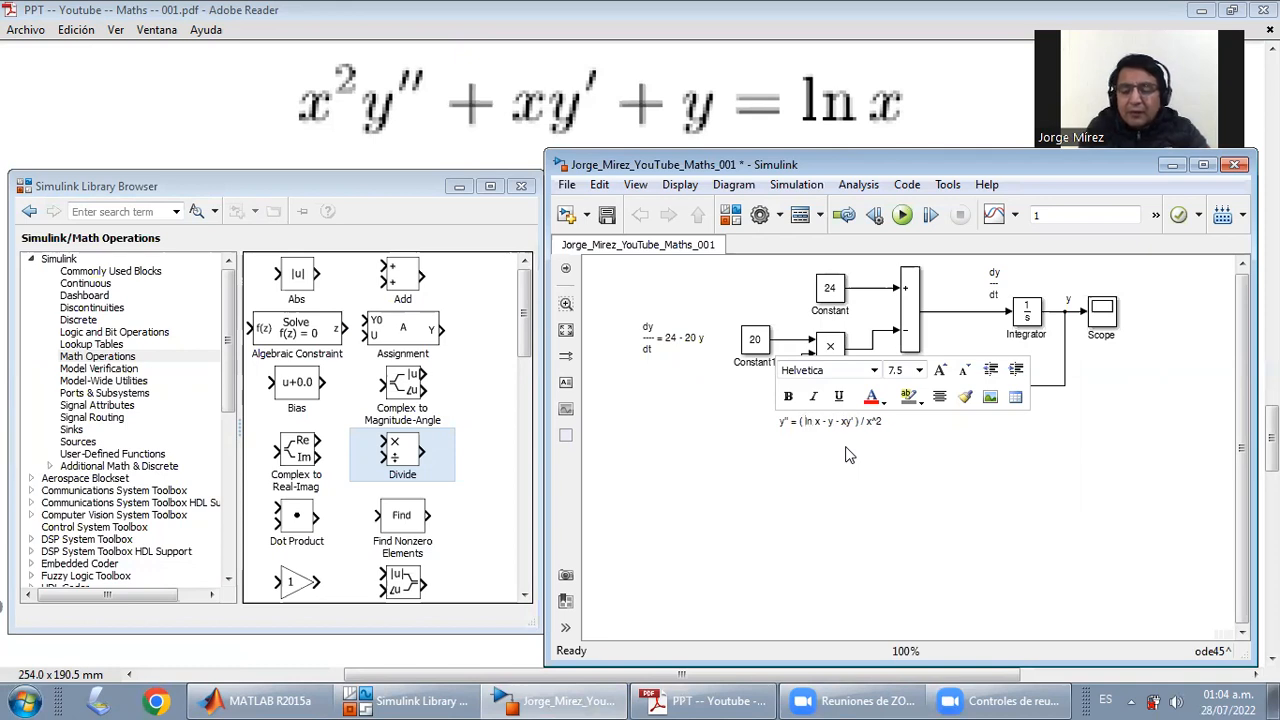
click(845, 455)
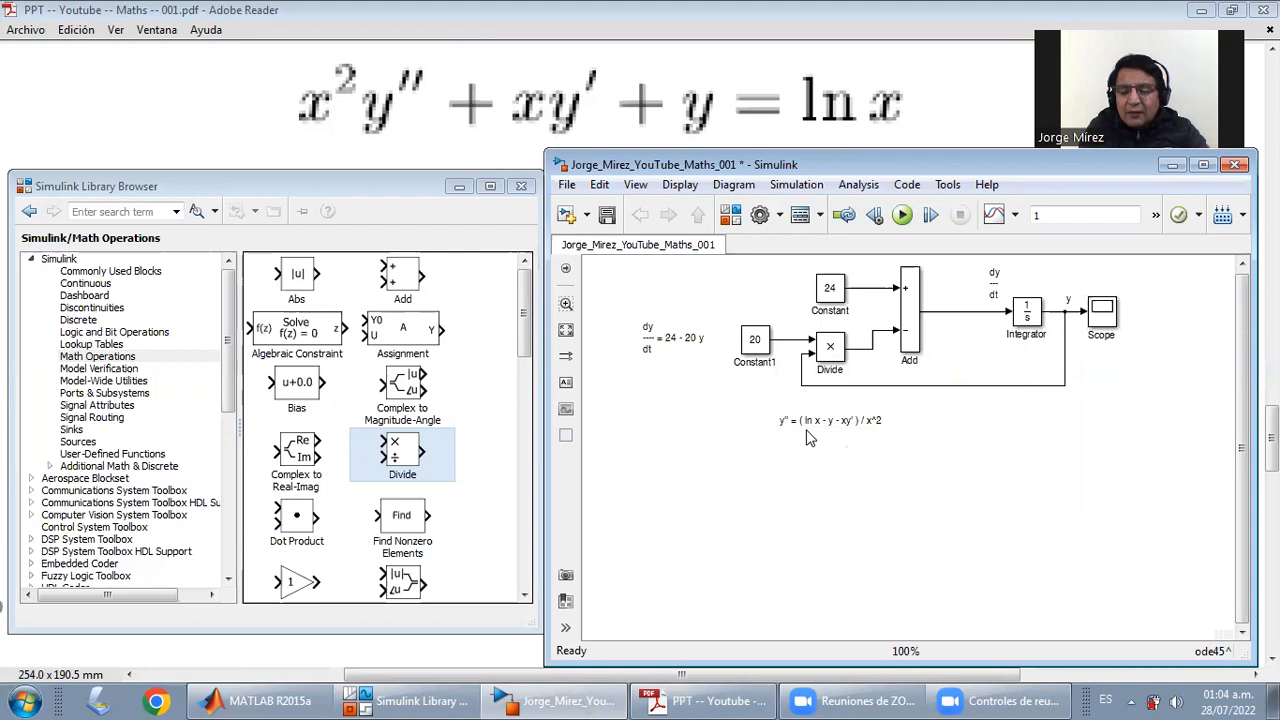
drag(810, 438, 808, 421)
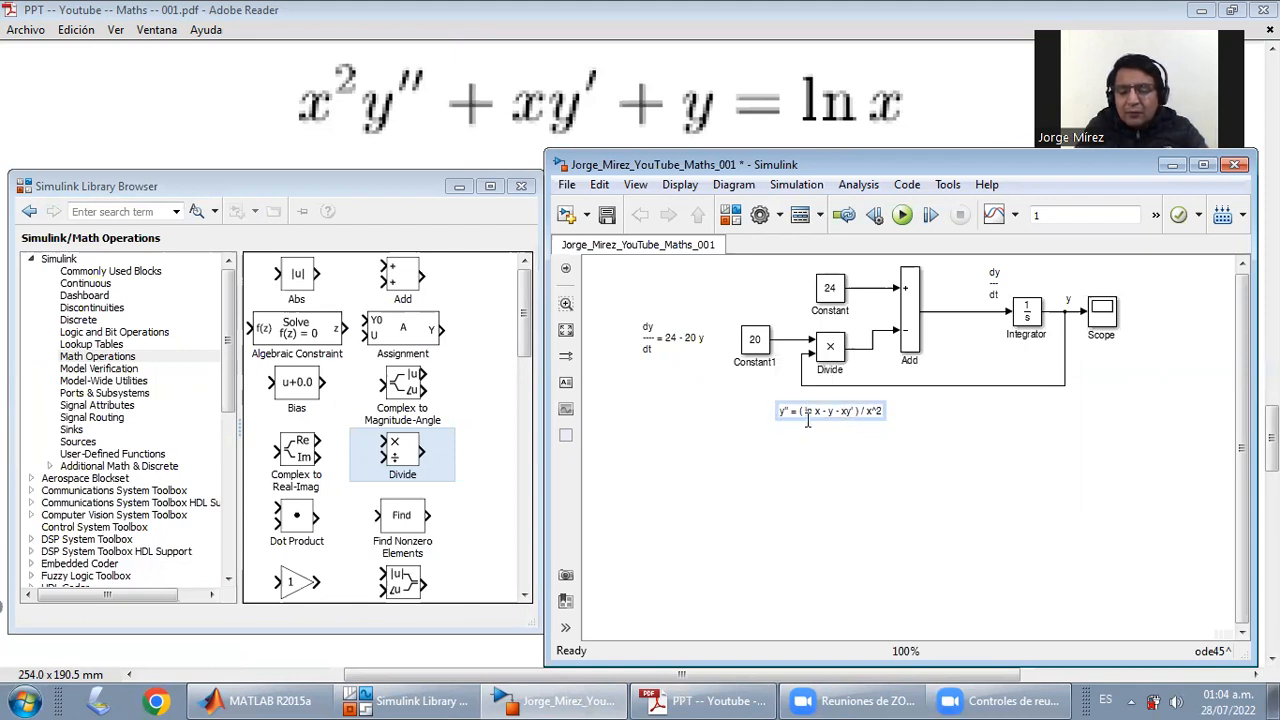
click(838, 455)
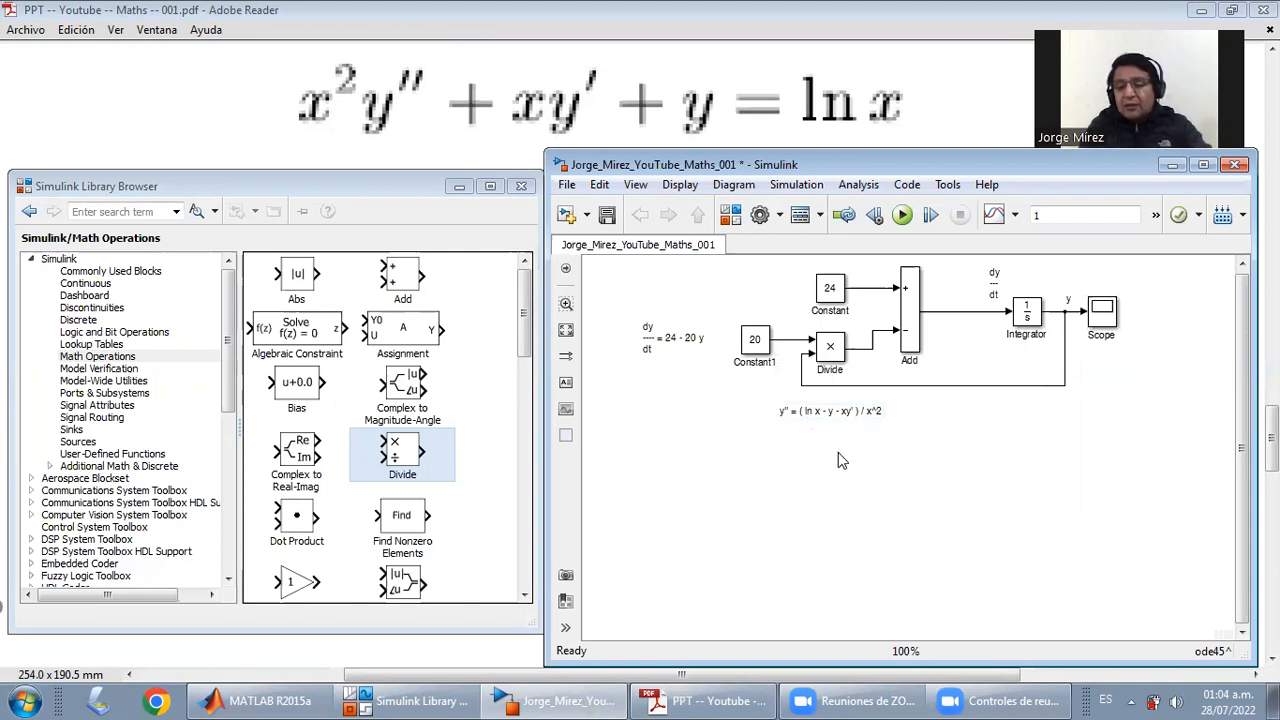